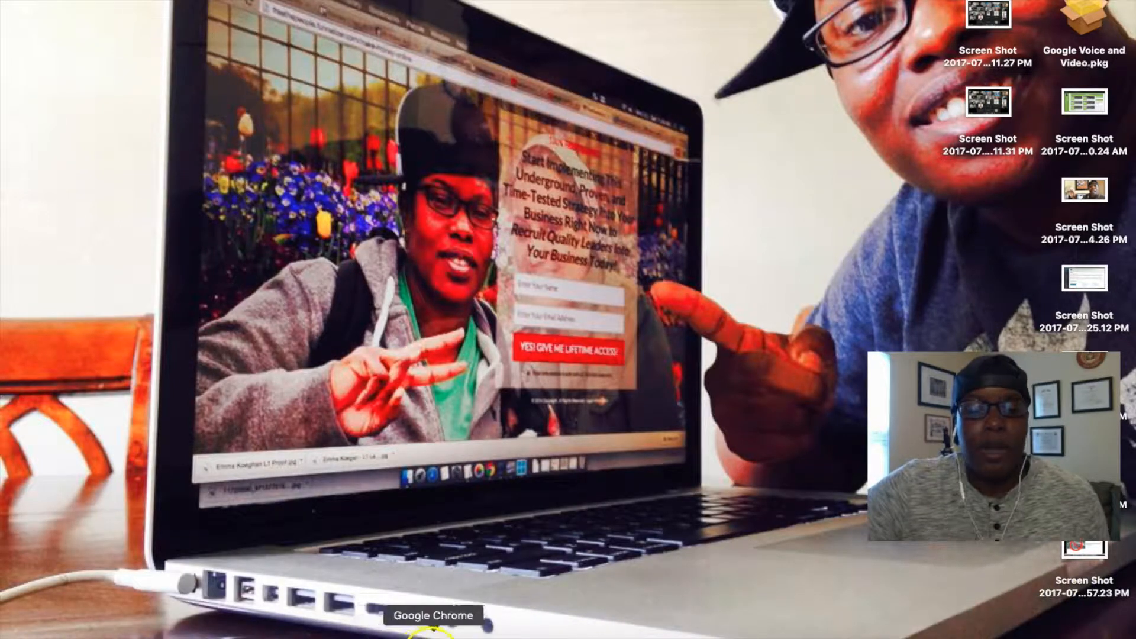
- Switch to the AWeber account in Chrome and set the current list to Weekly Tips
left_click(444, 632)
left_click(658, 425)
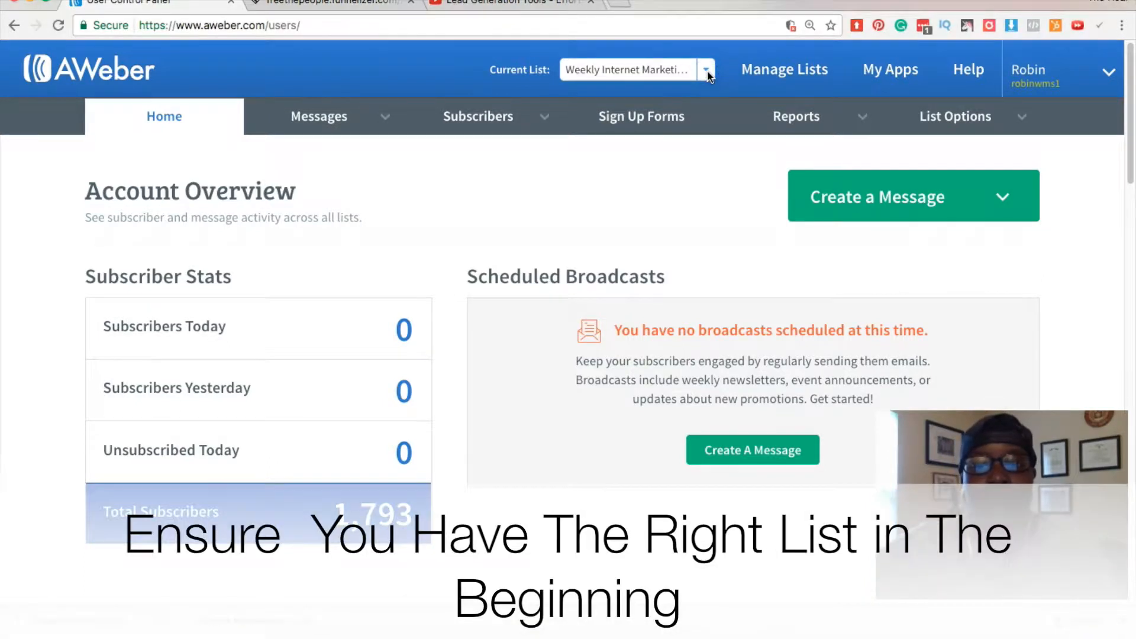
left_click(709, 78)
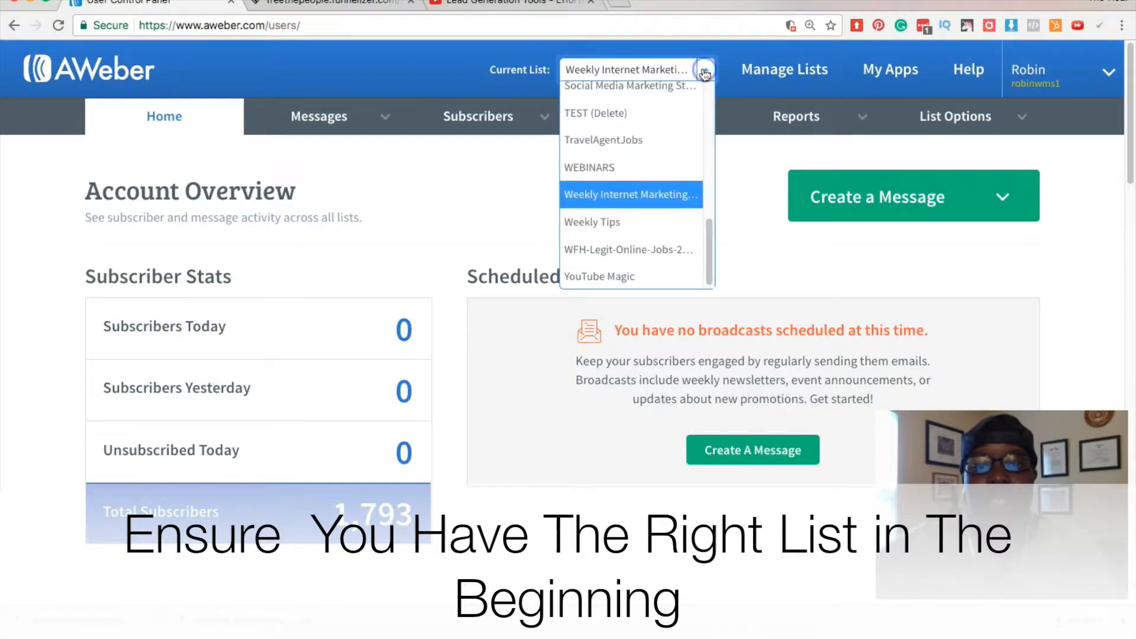
scroll(648, 210, "up", 5)
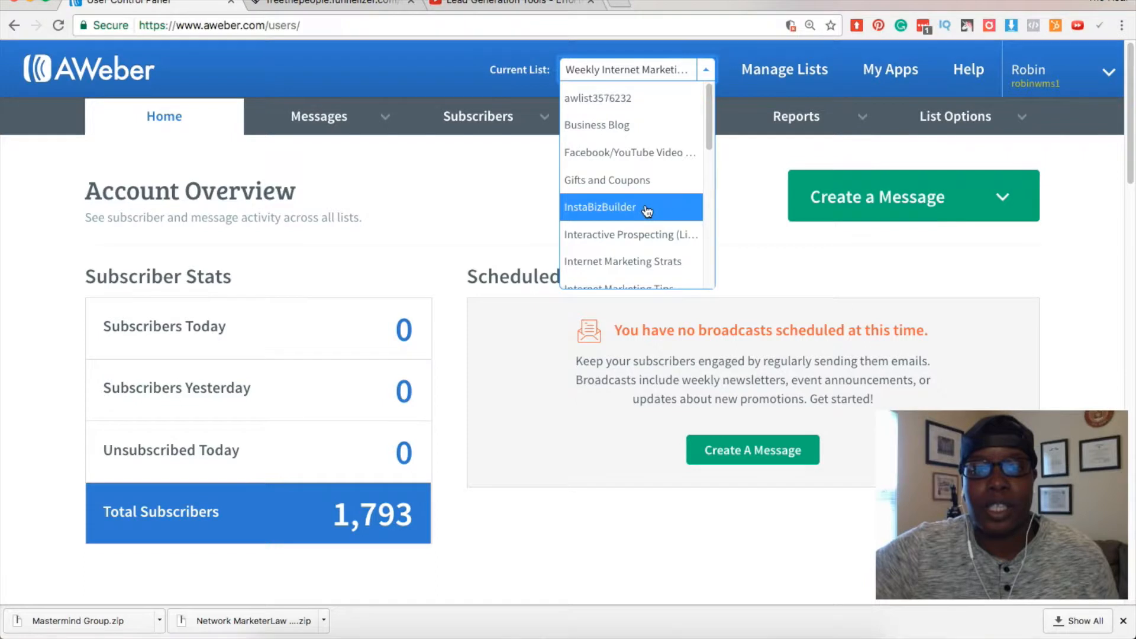
scroll(645, 212, "down", 10)
scroll(645, 213, "up", 8)
left_click(649, 186)
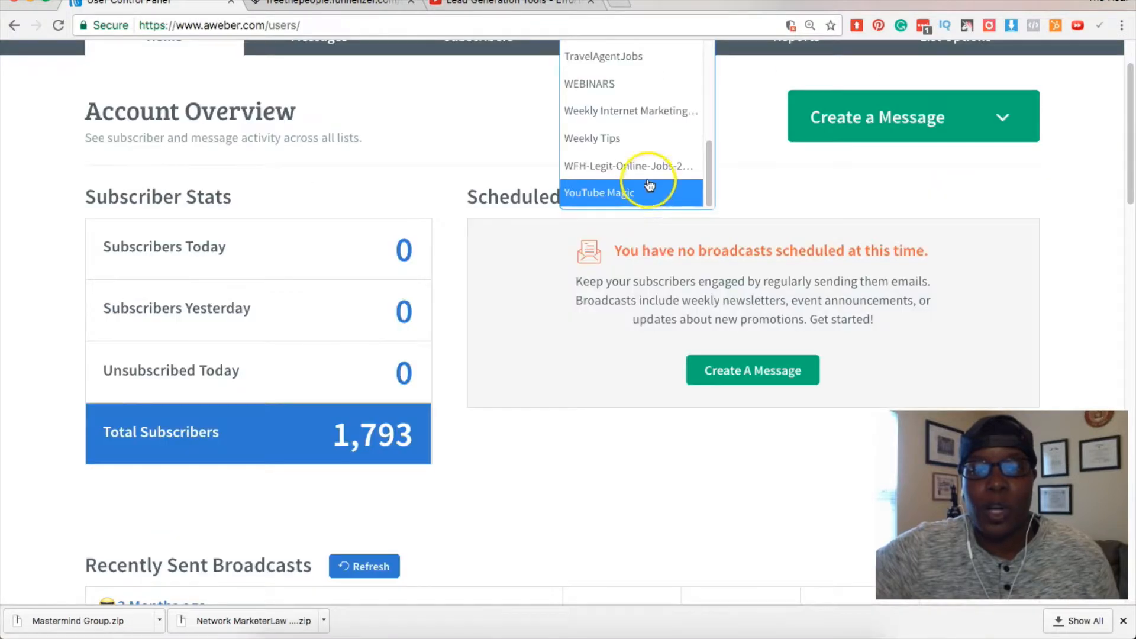
left_click(619, 138)
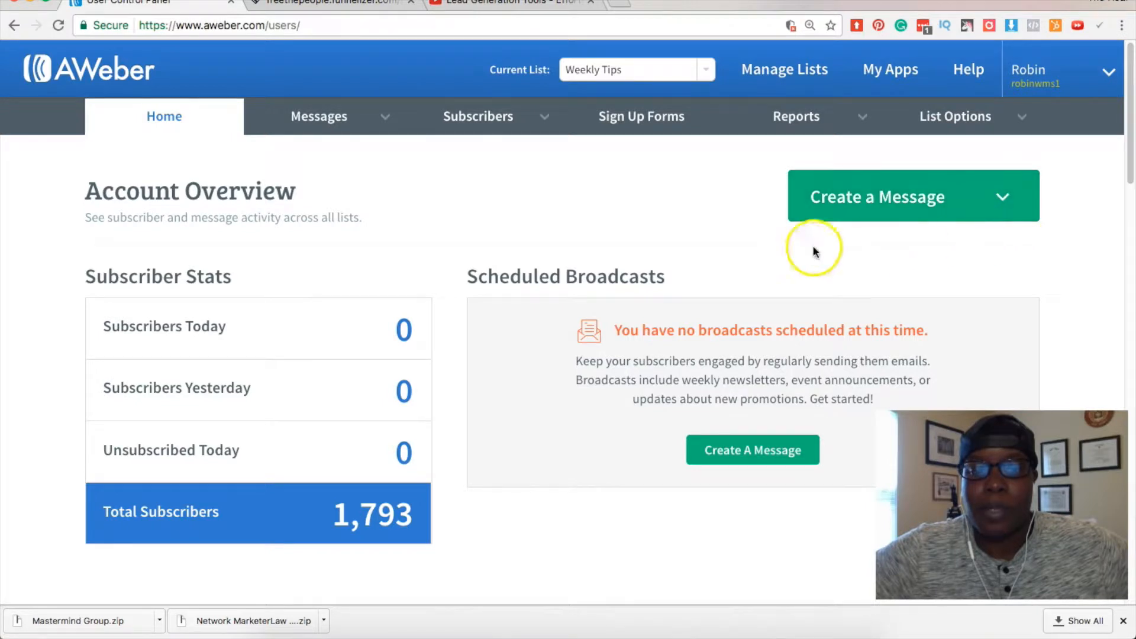
- Create a new message for the list with the Drag & Drop Email Builder
left_click(1007, 196)
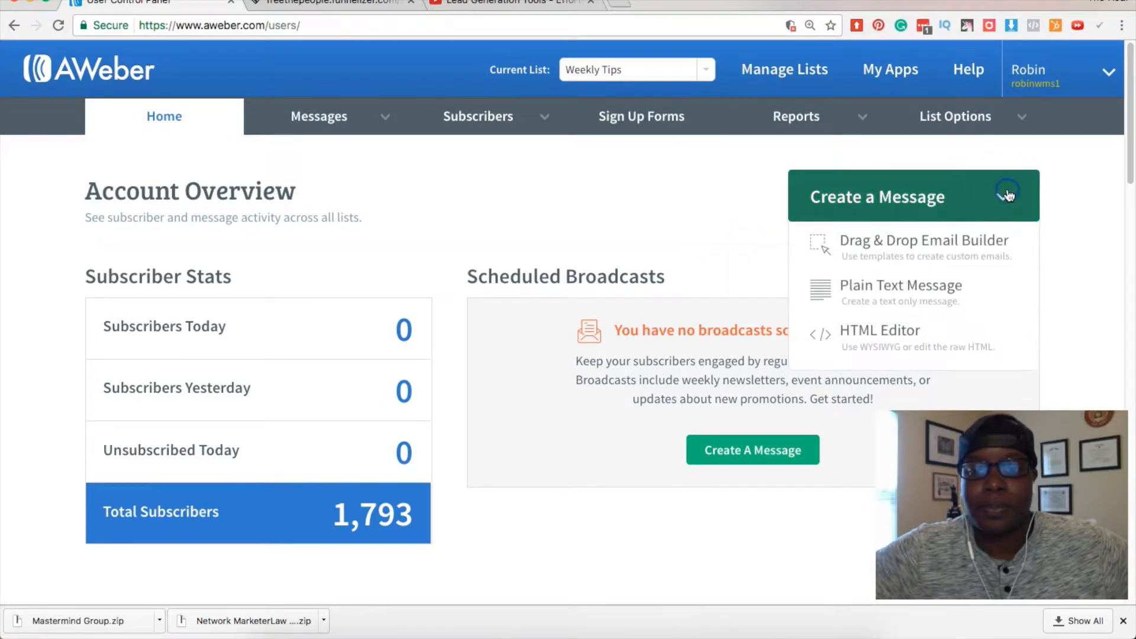
left_click(933, 250)
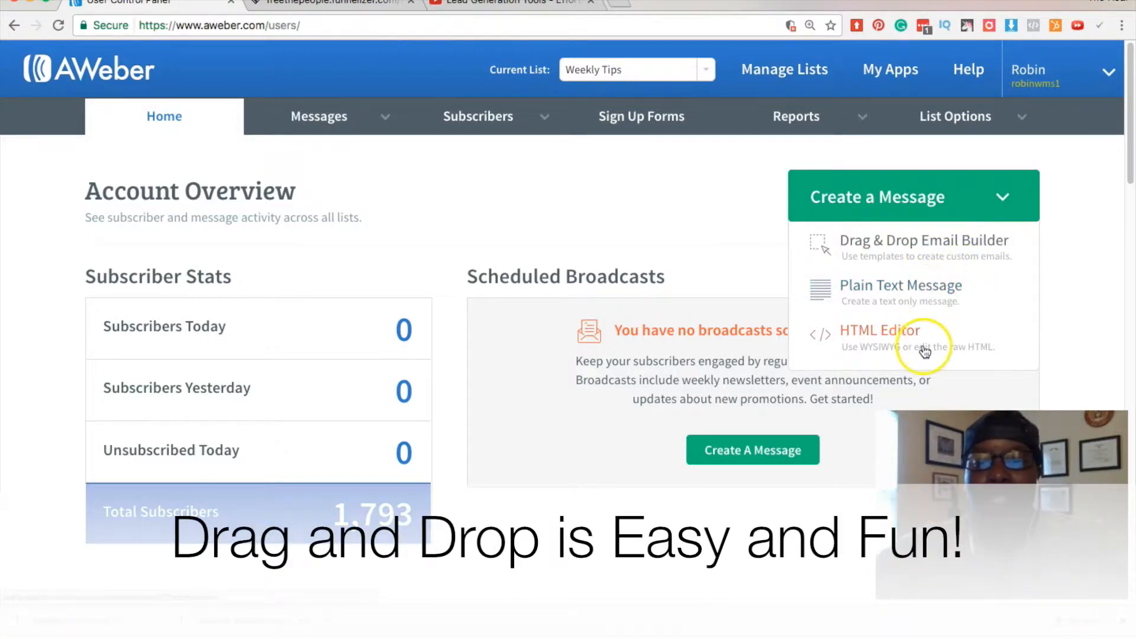
left_click(954, 247)
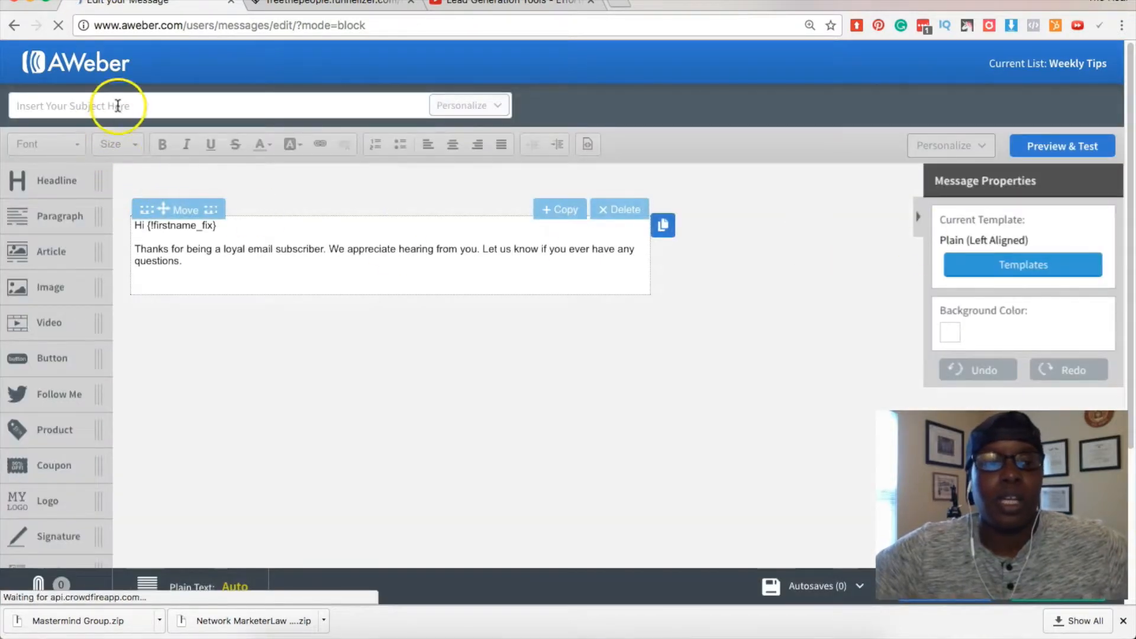
- Write the subject line as the subscriber's first-name field followed by ", Your Weekly Marketing Tips Enclosed"
left_click(118, 106)
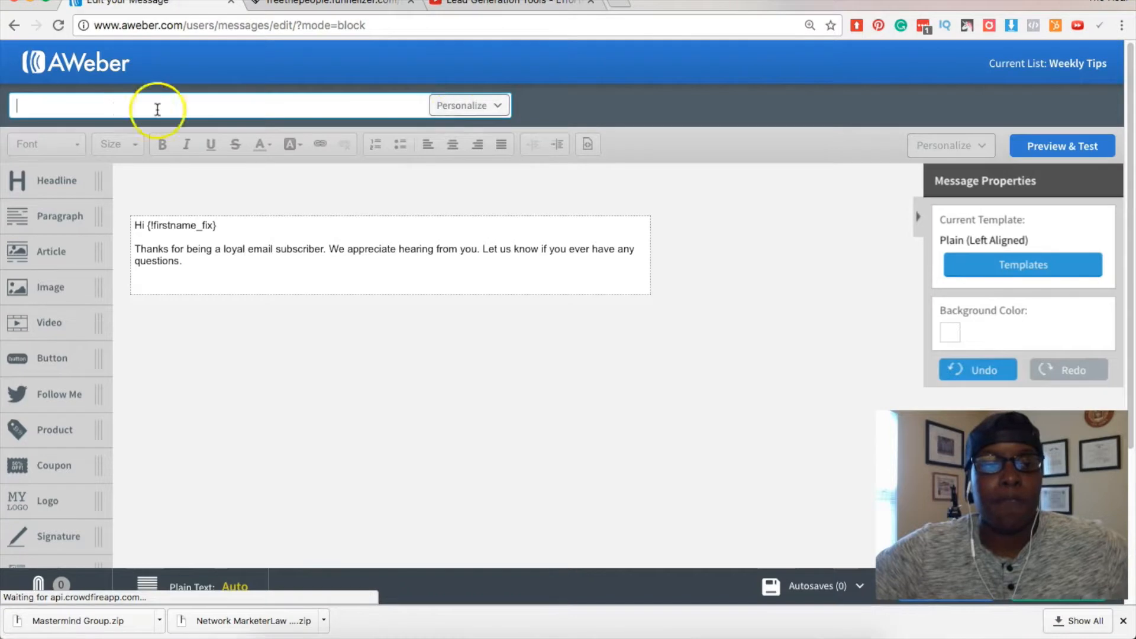
left_click(500, 106)
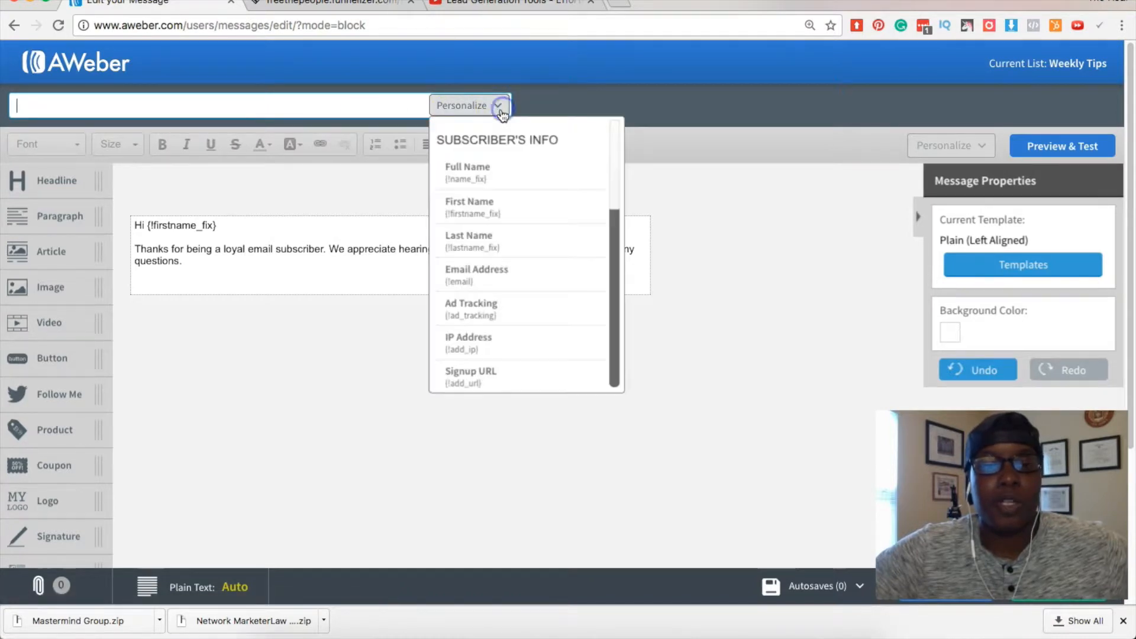
left_click(501, 212)
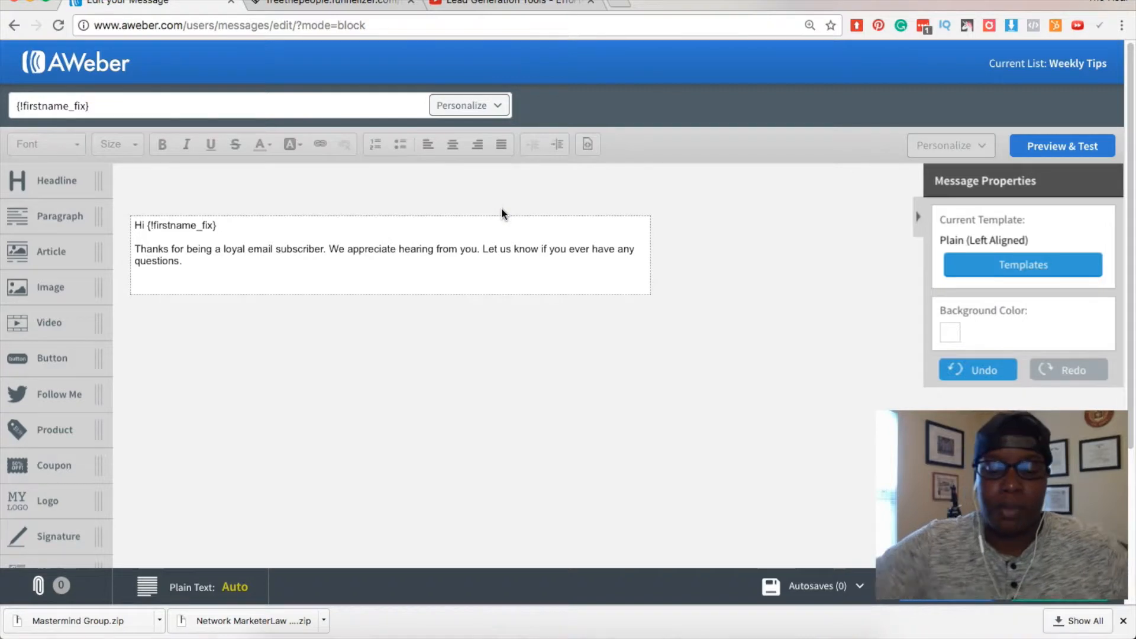
type(", ")
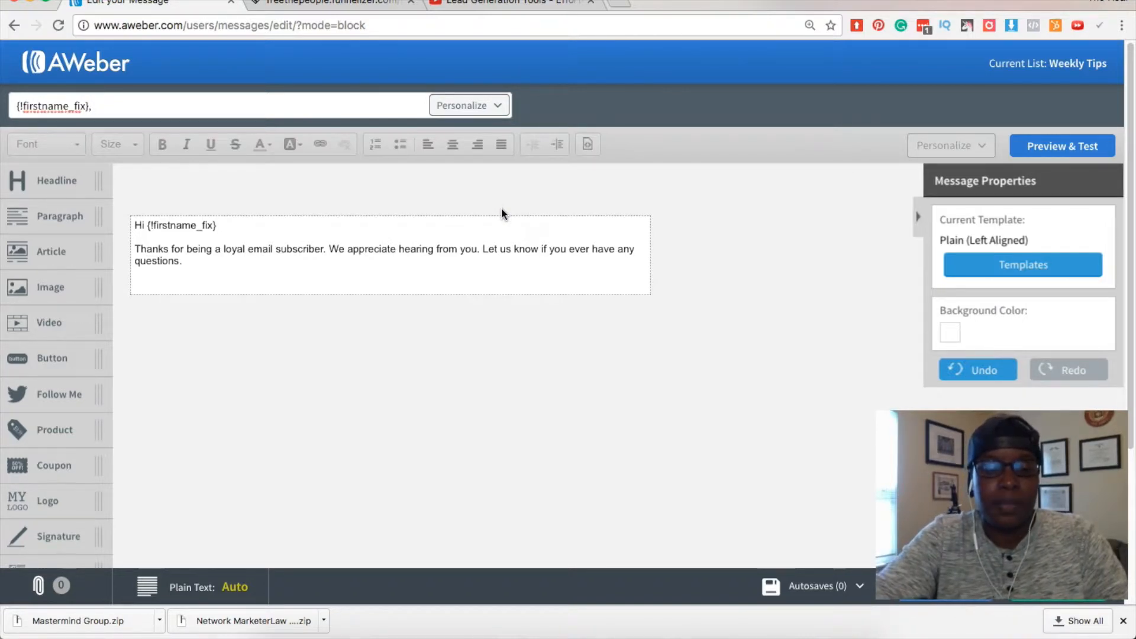
type("Your Weekly Marketi")
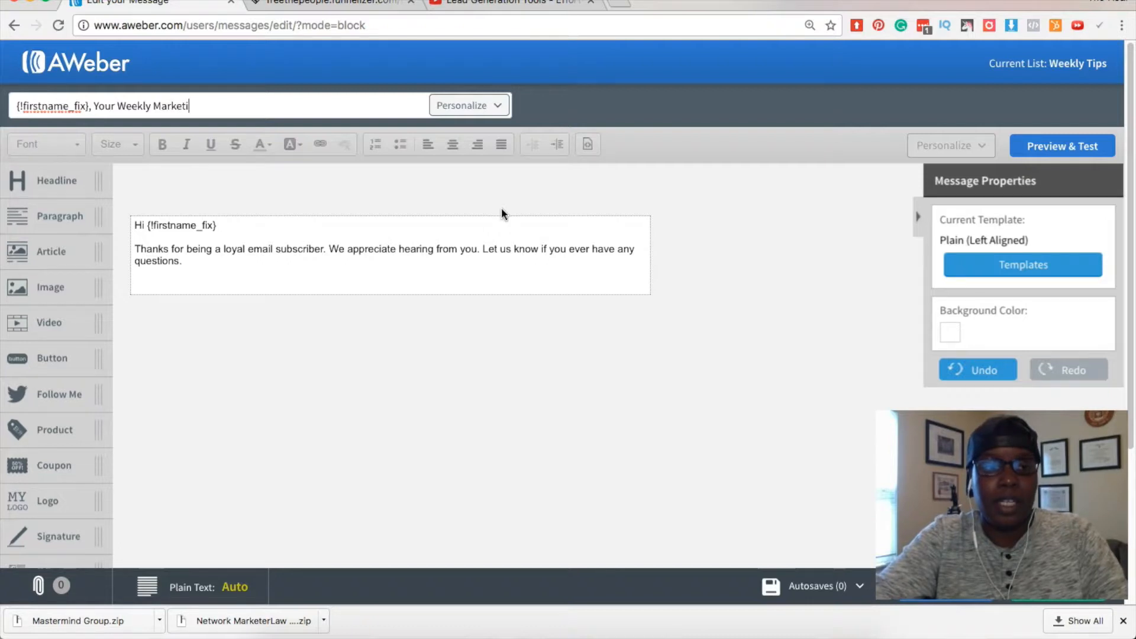
type("ng Tips Enclosed")
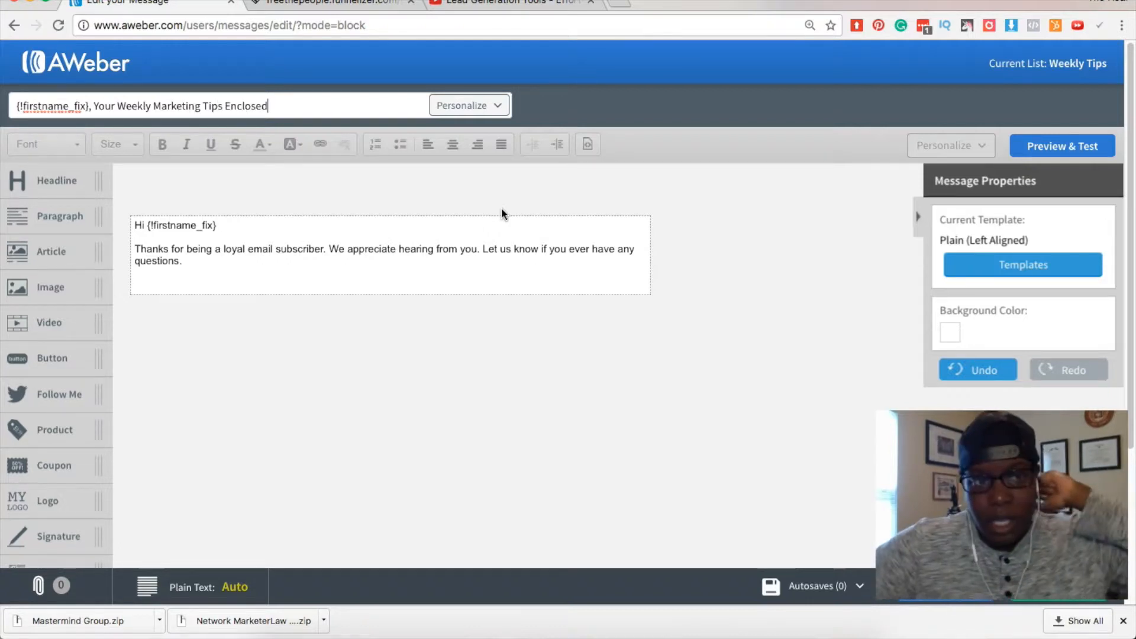
left_click(283, 101)
left_click(282, 103)
left_click(131, 103)
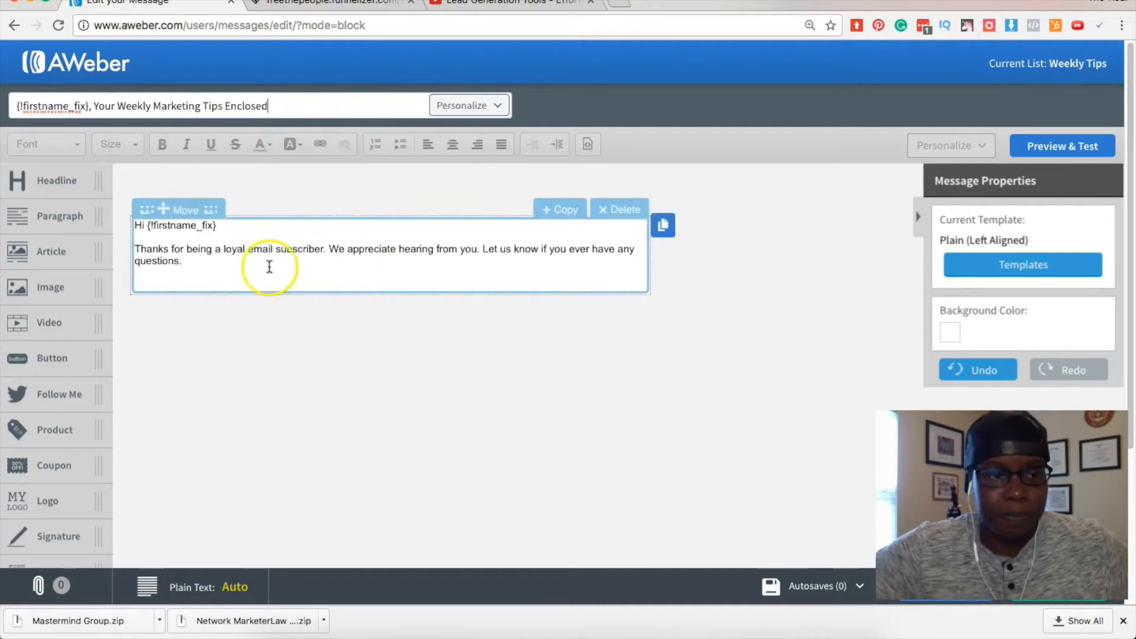
left_click(337, 353)
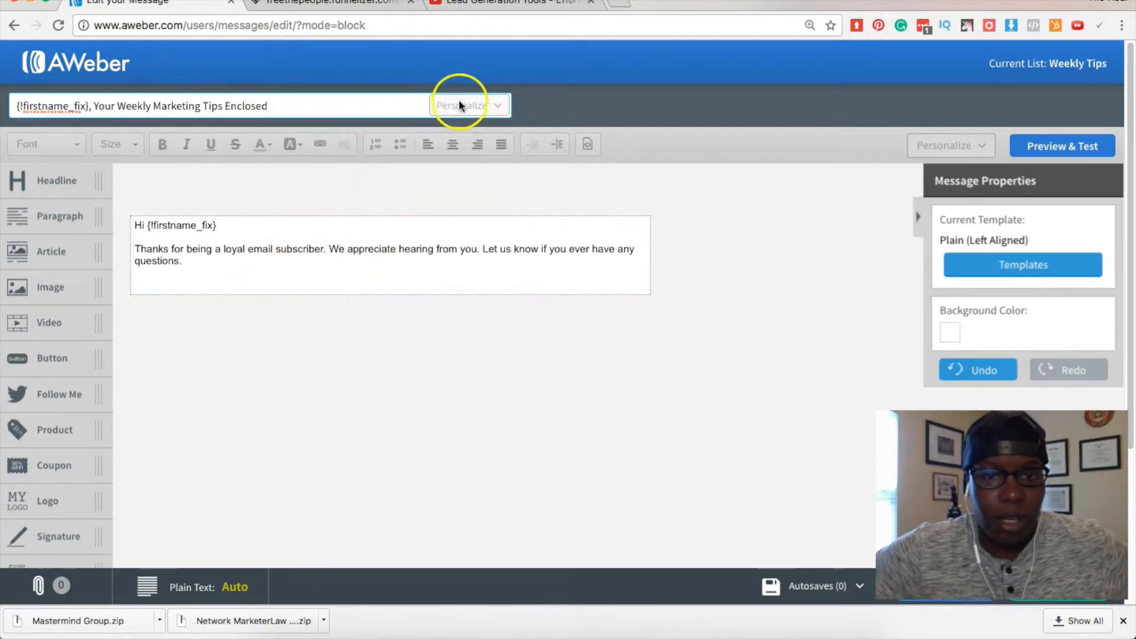
- Look through the subscriber personalization fields available for the greeting in the message body
left_click(226, 228)
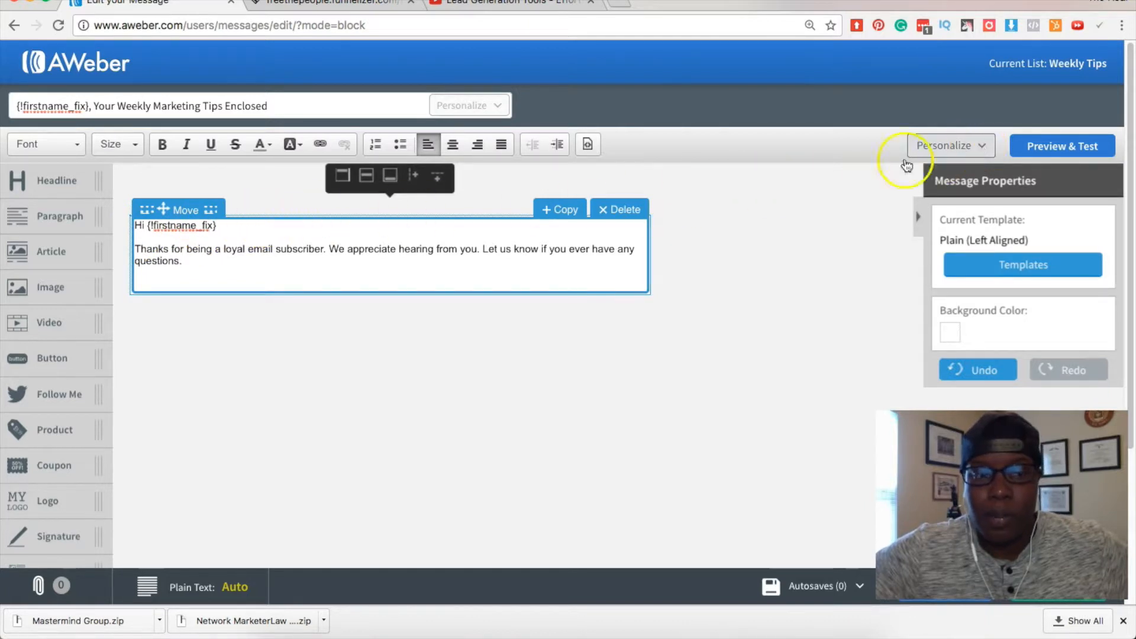
left_click(221, 227)
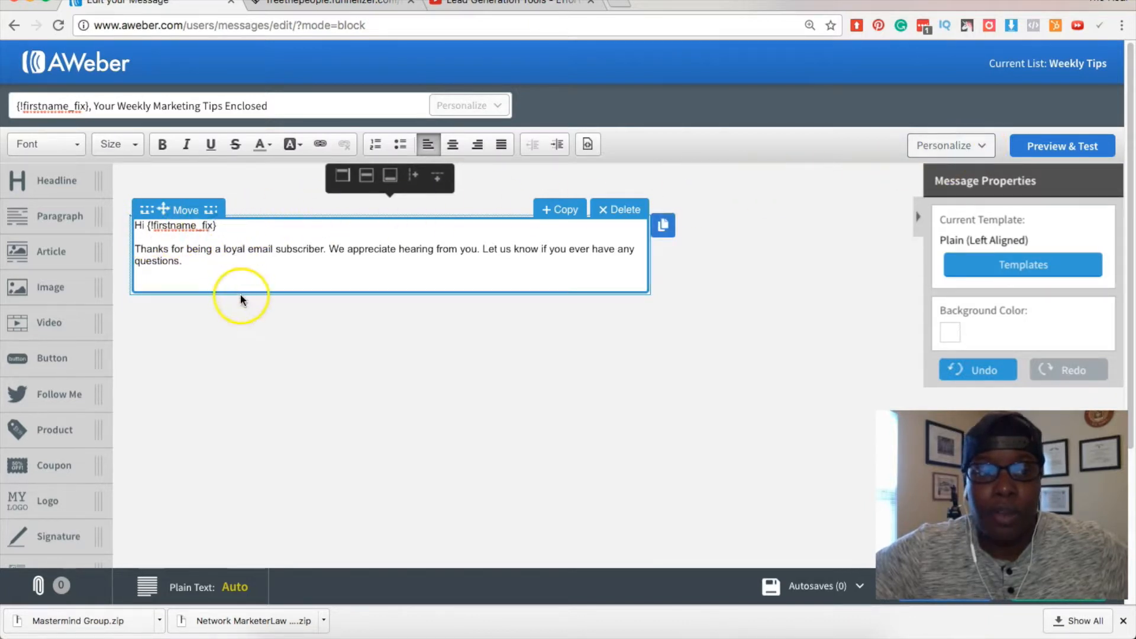
left_click(983, 147)
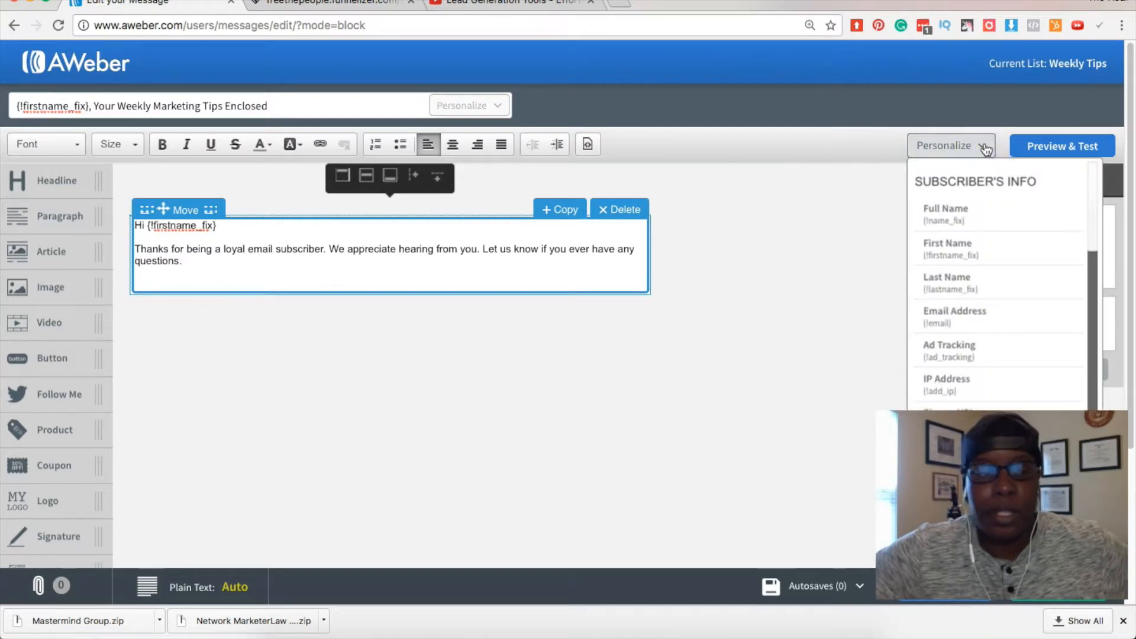
left_click(220, 226)
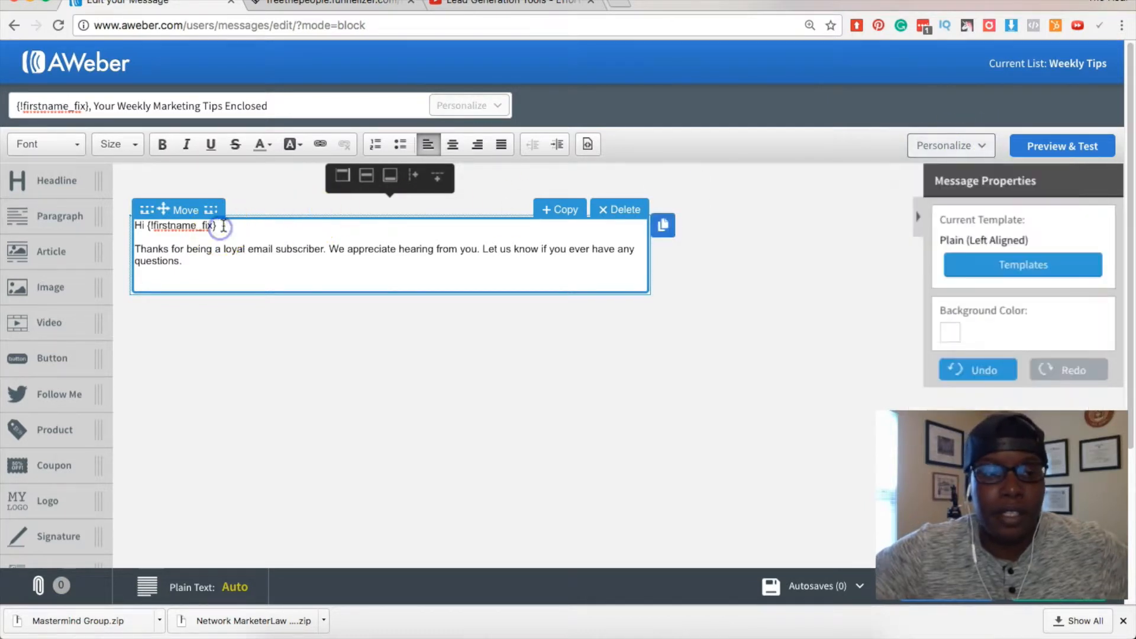
left_click(956, 145)
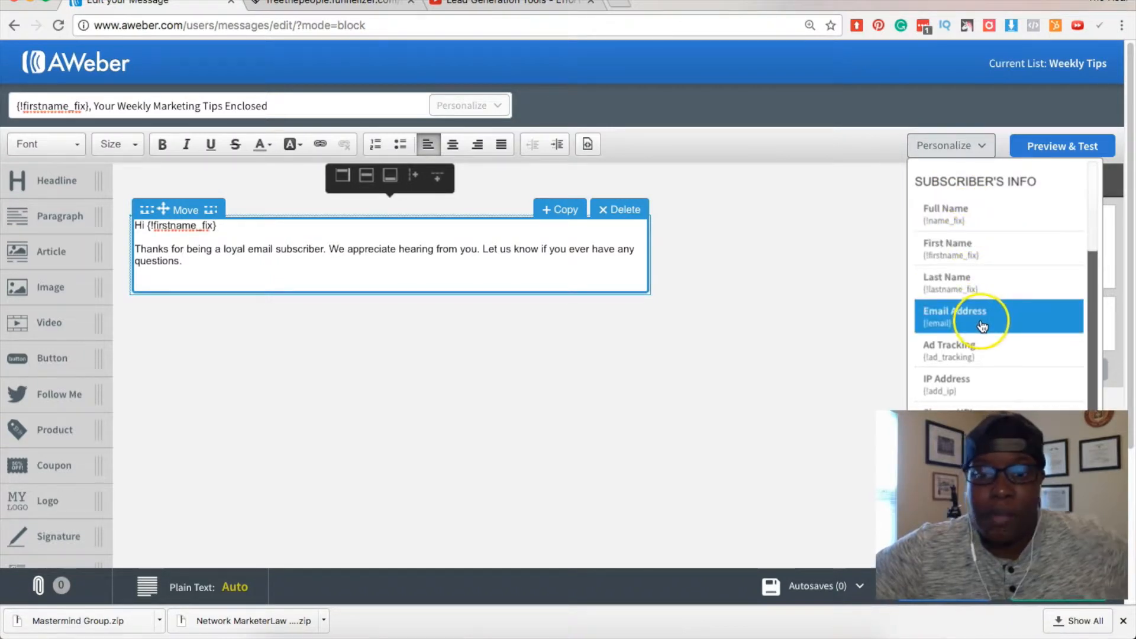
left_click(210, 258)
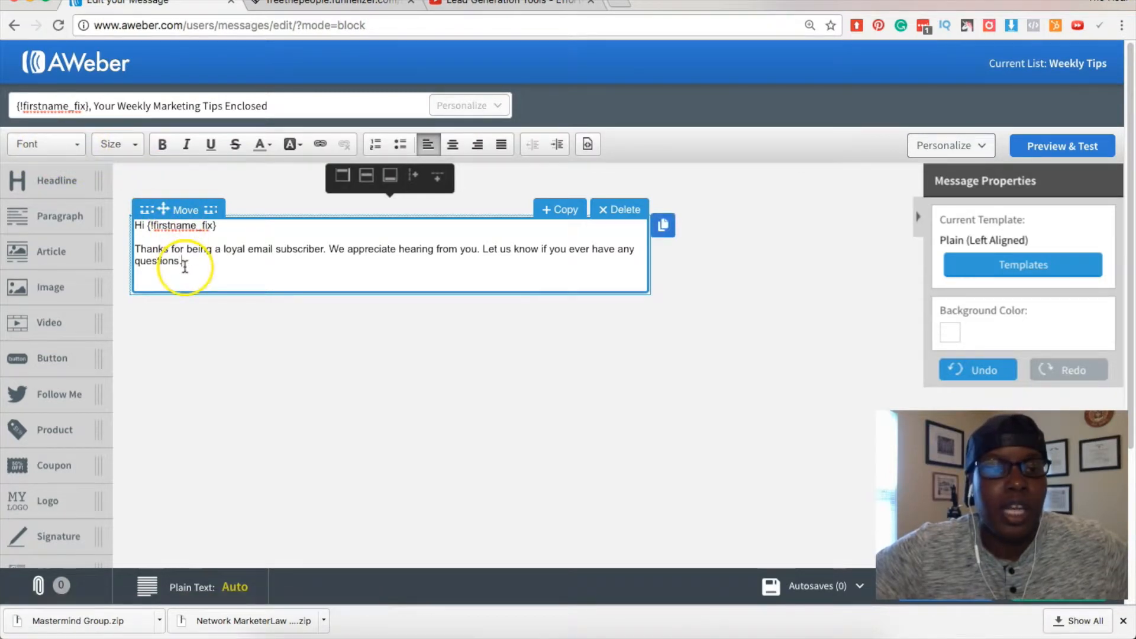
- Format the thank-you paragraph below the greeting in Georgia at font size 16
triple_click(157, 253)
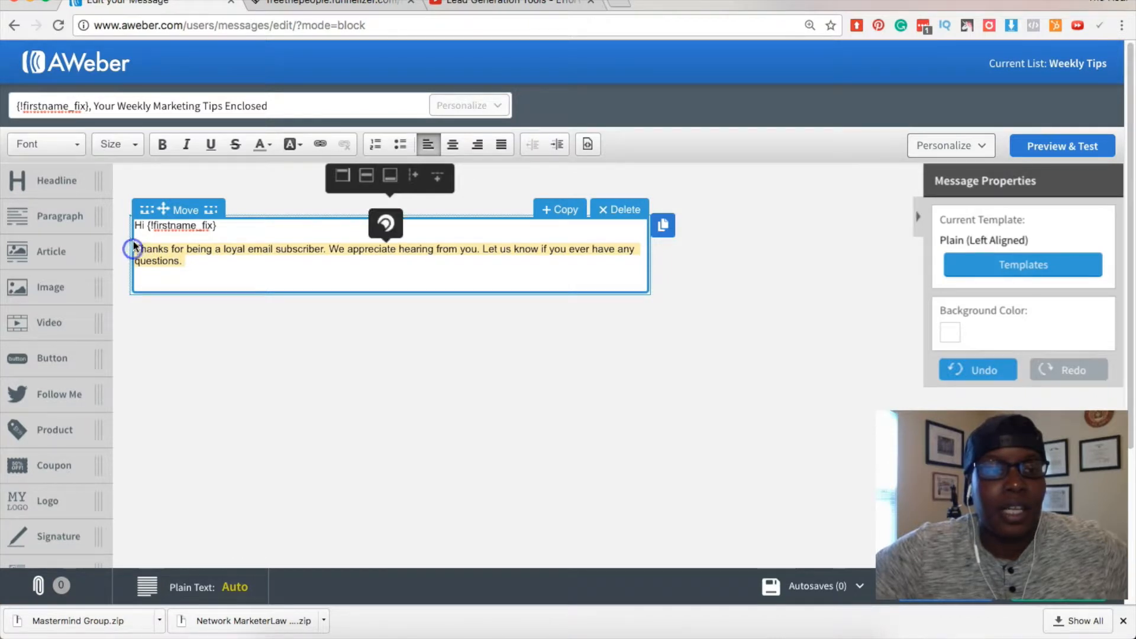
left_click(77, 145)
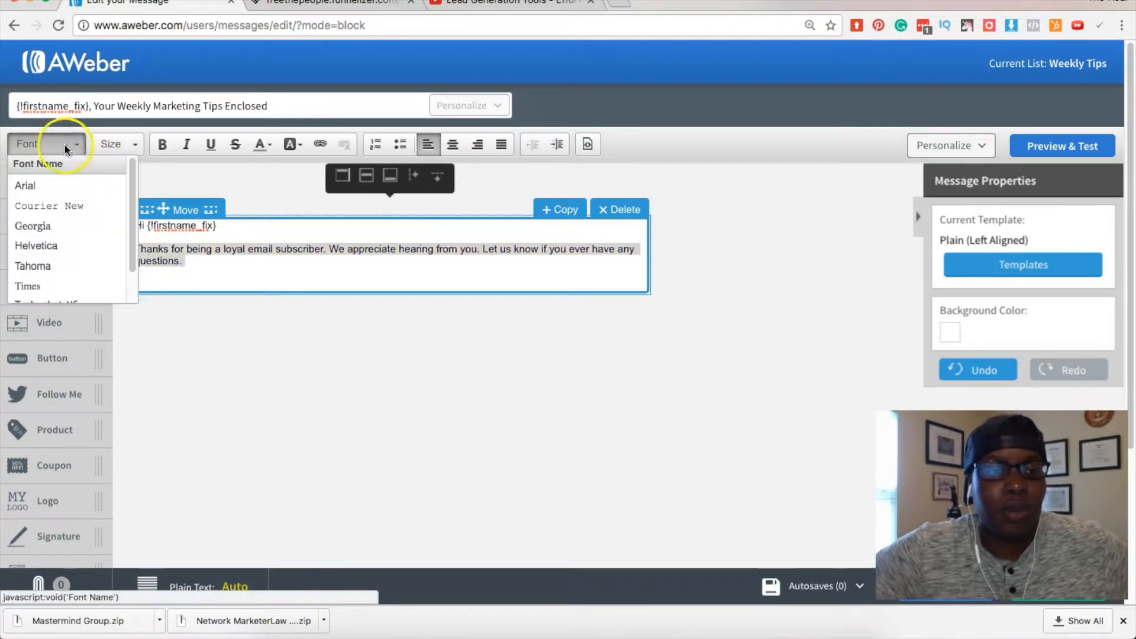
left_click(46, 231)
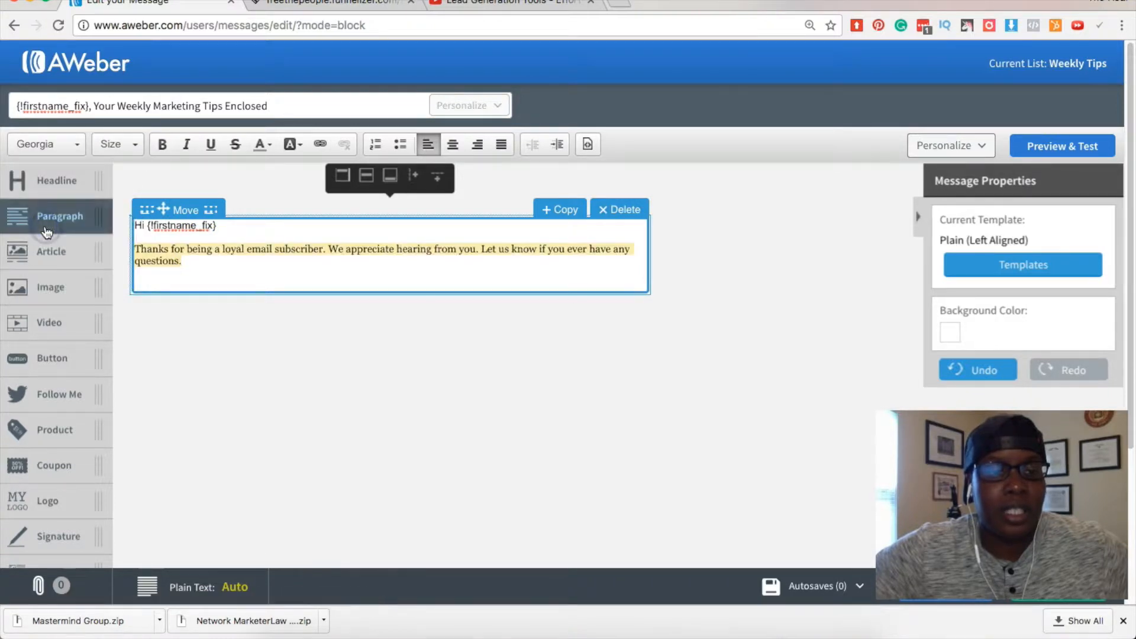
left_click(126, 144)
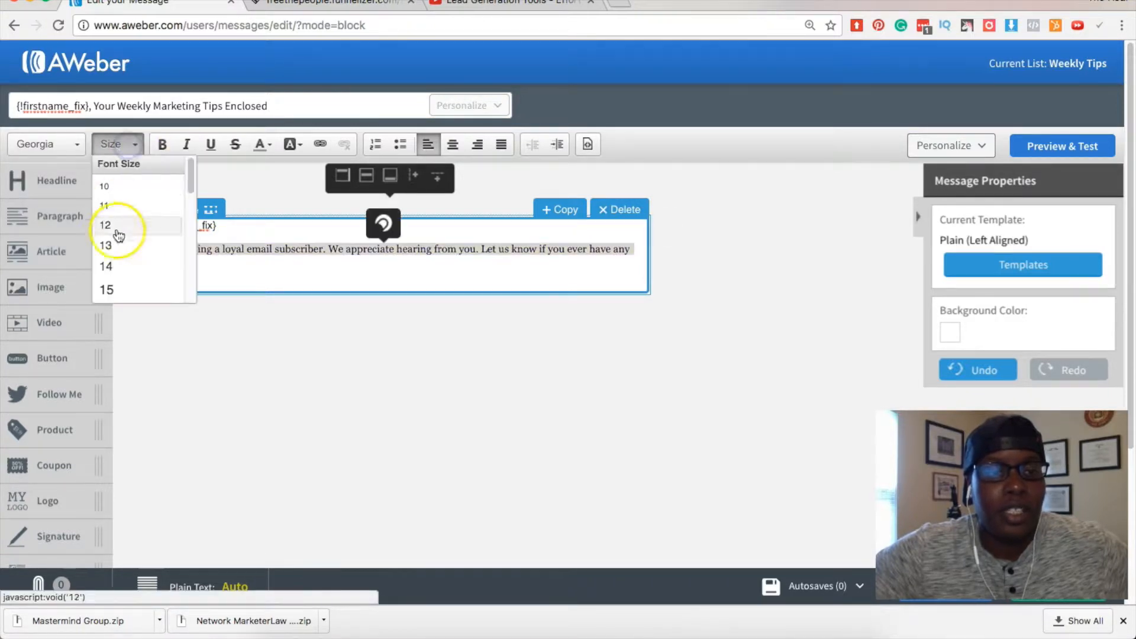
scroll(118, 277, "down", 1)
left_click(114, 266)
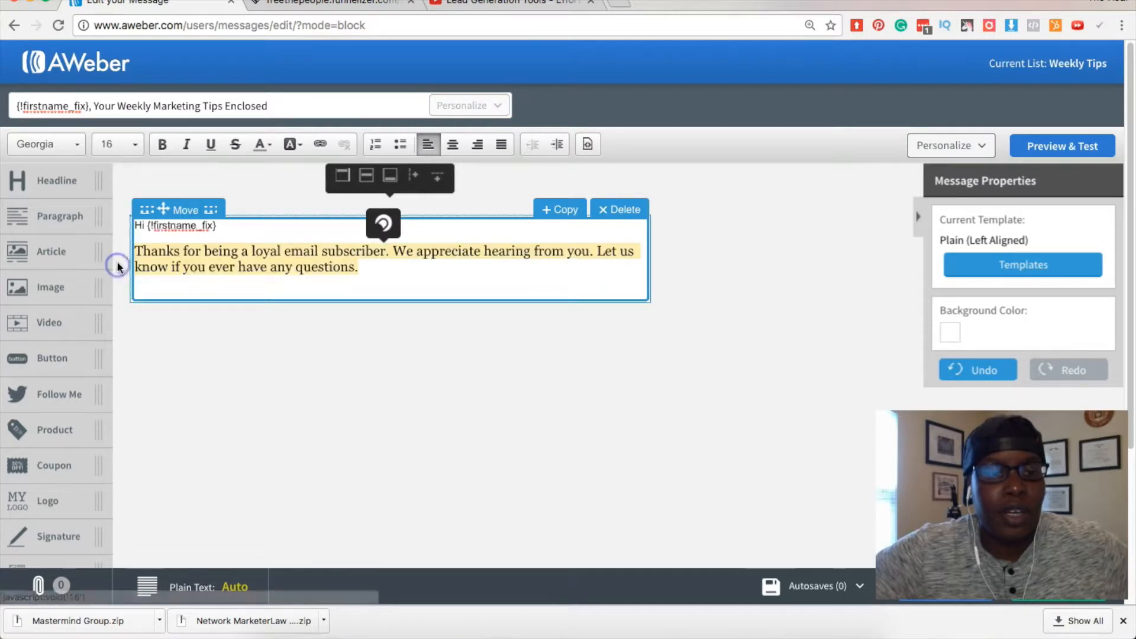
left_click(126, 144)
left_click(117, 221)
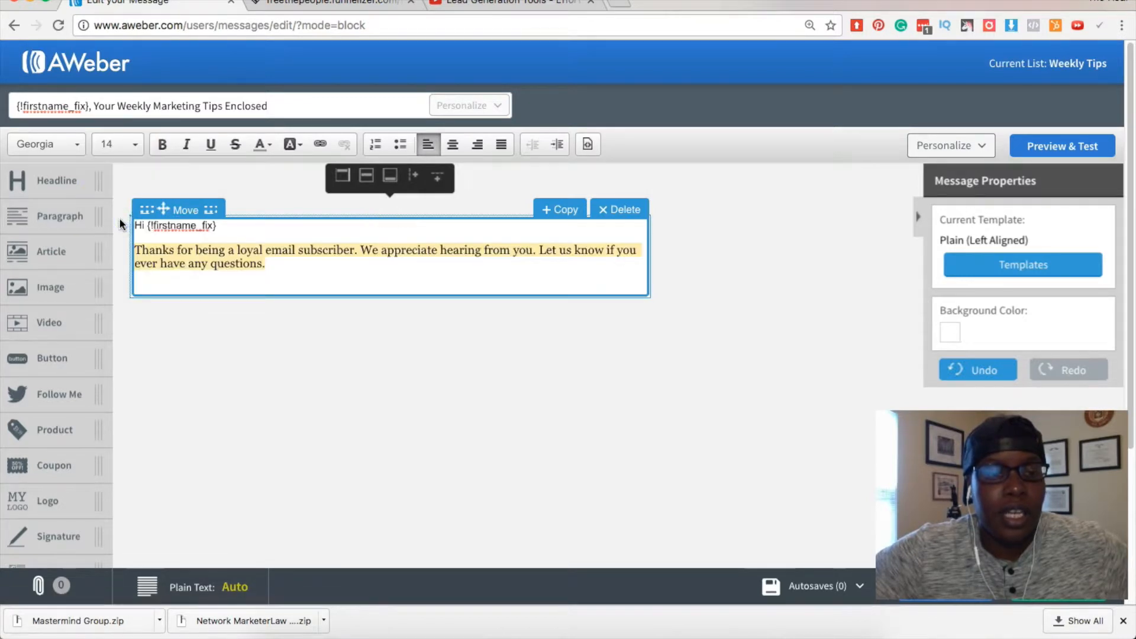
left_click(137, 144)
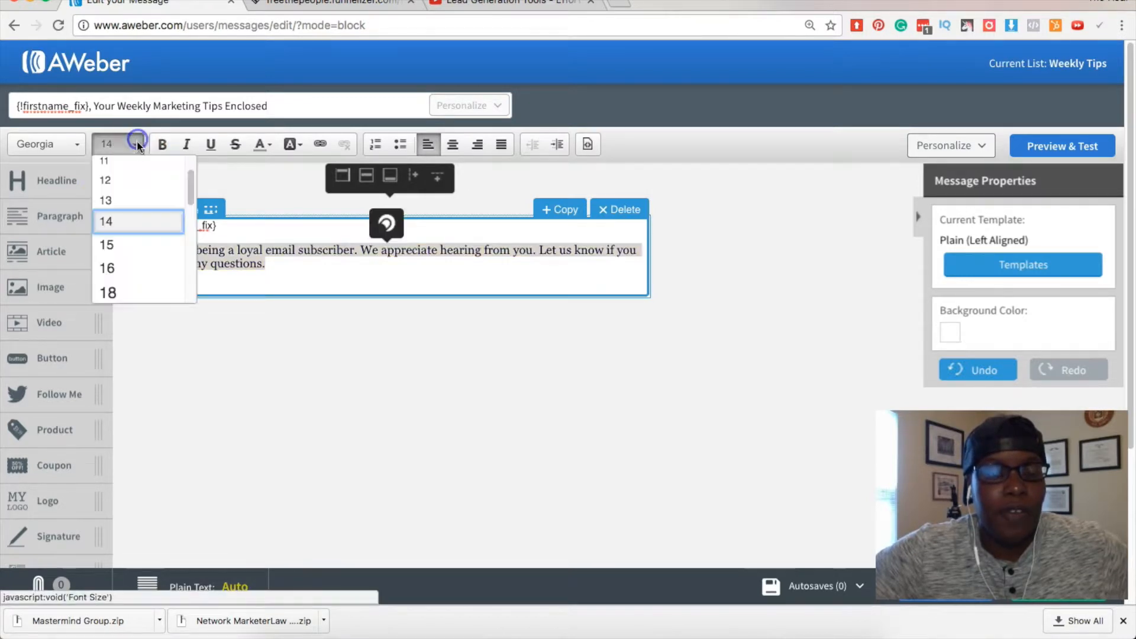
left_click(121, 267)
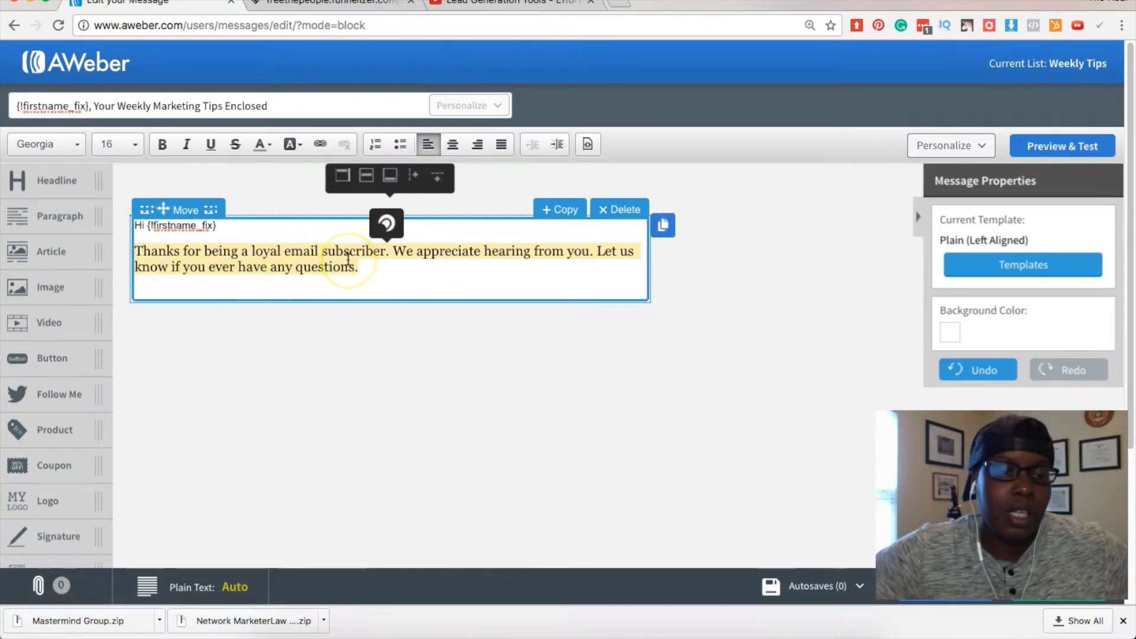
- Try bold, italic and underline formatting in turn on the thank-you paragraph
left_click(366, 261)
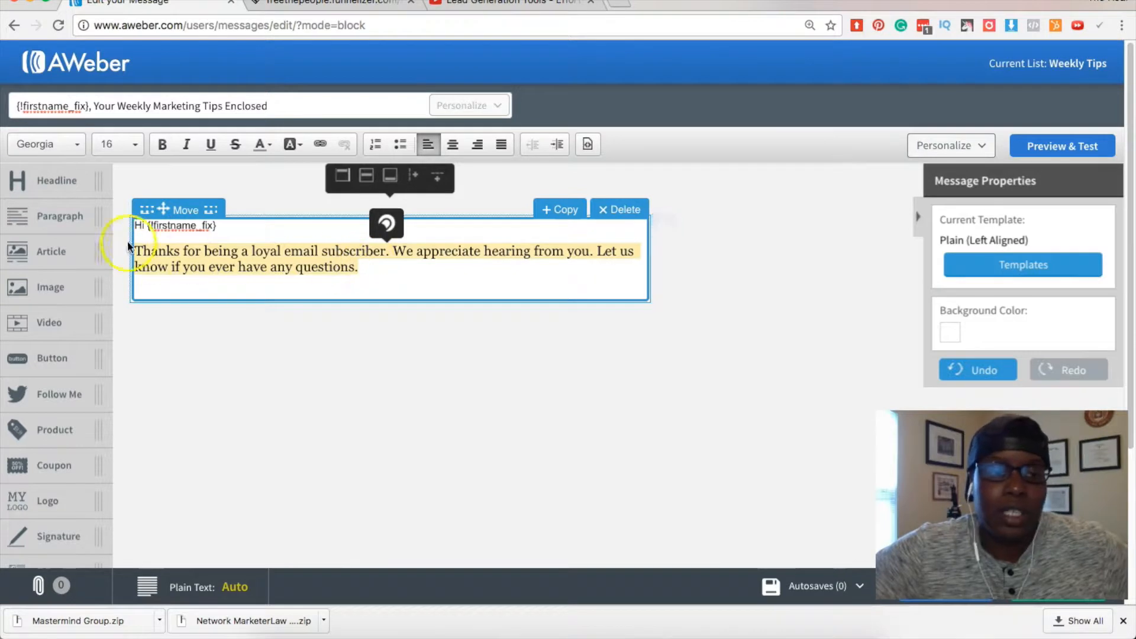
left_click(165, 145)
left_click(165, 145)
left_click(186, 145)
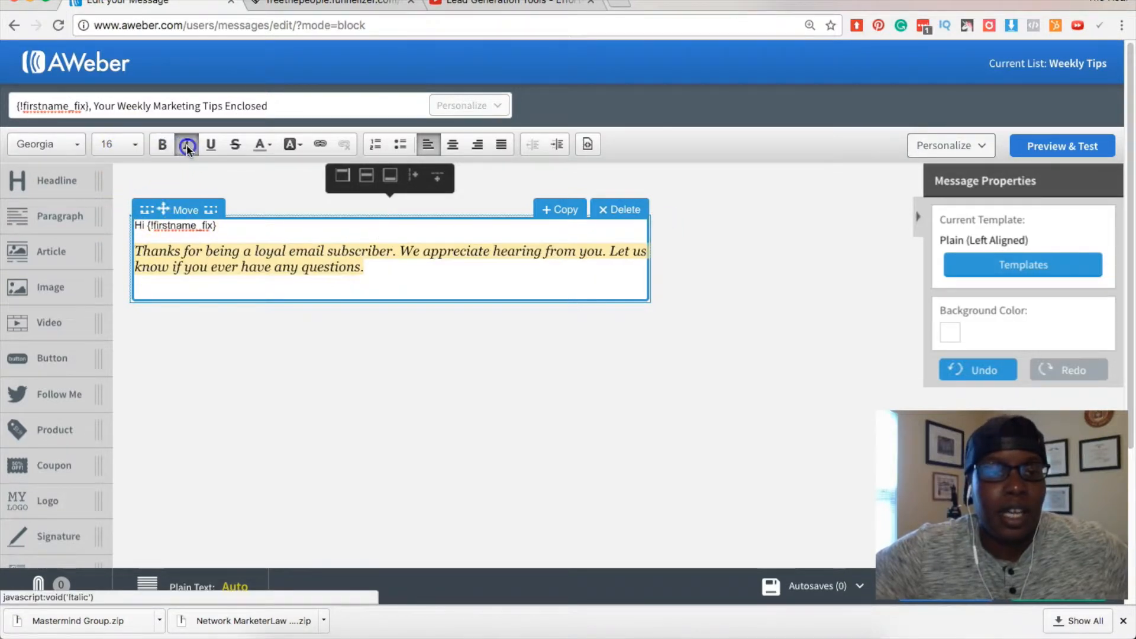
left_click(187, 145)
left_click(214, 144)
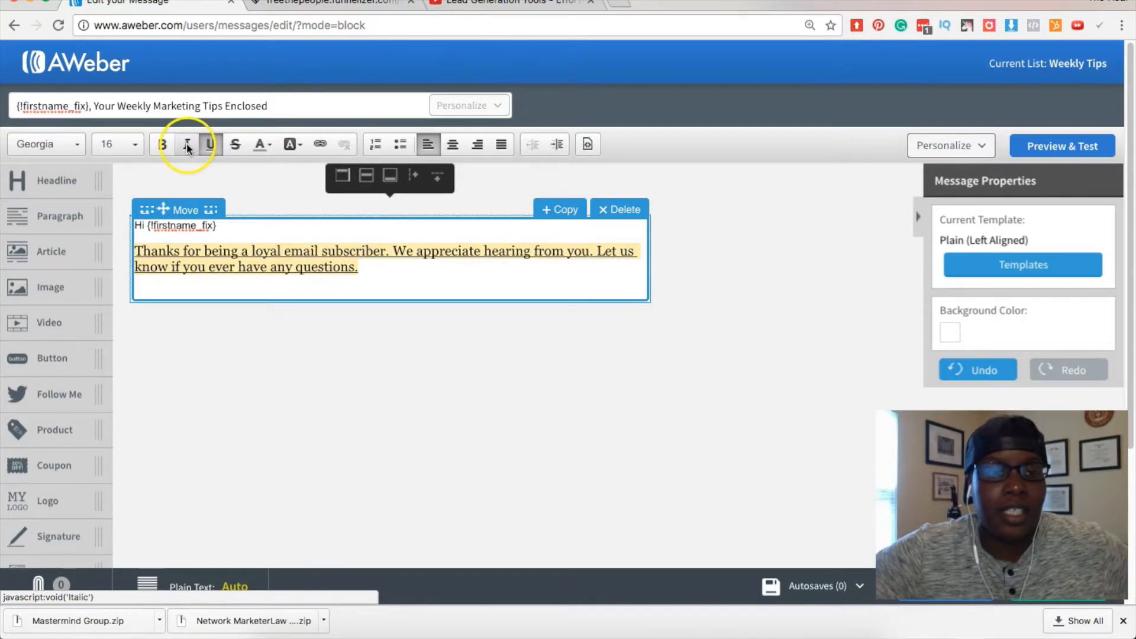
left_click(187, 143)
left_click(214, 145)
left_click(185, 145)
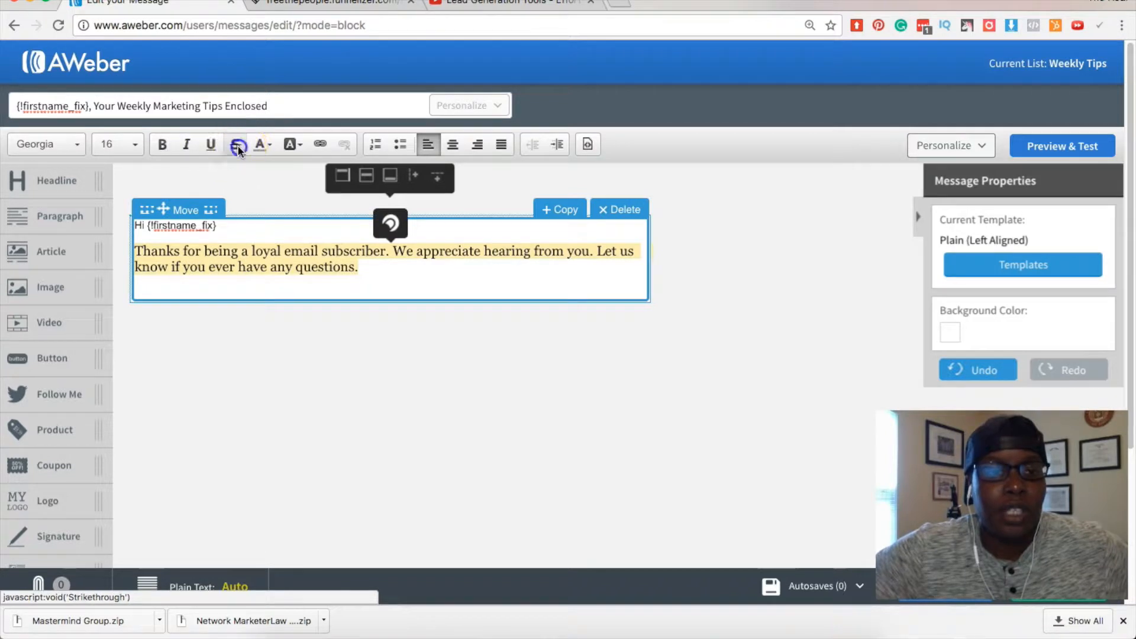
- Try strikethrough formatting on the thank-you paragraph and remove it again
left_click(236, 146)
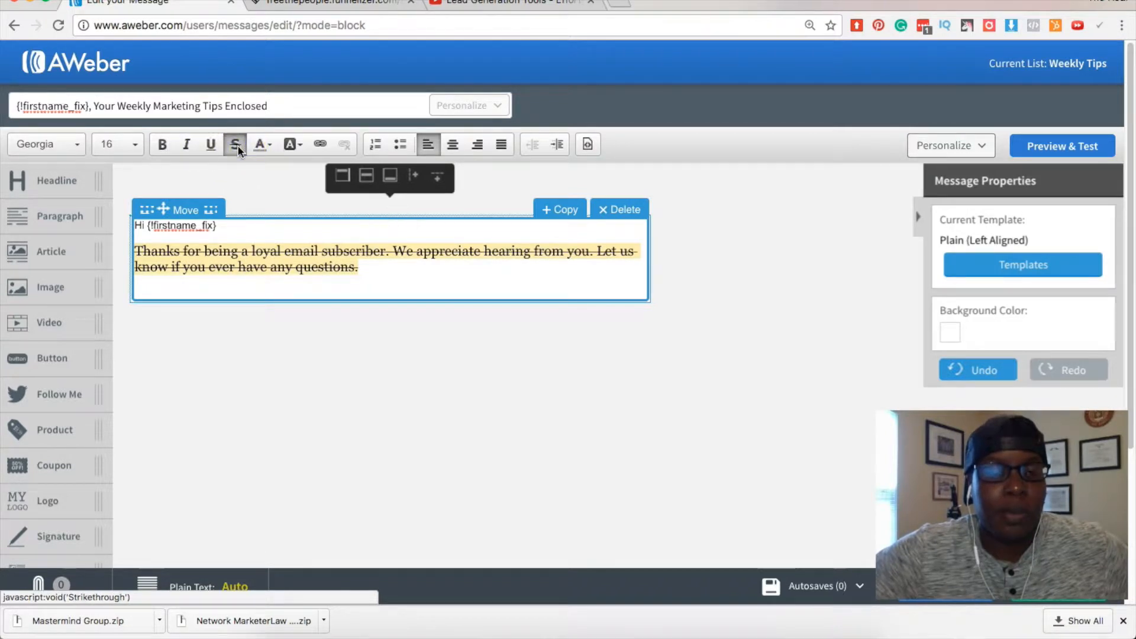
left_click(236, 145)
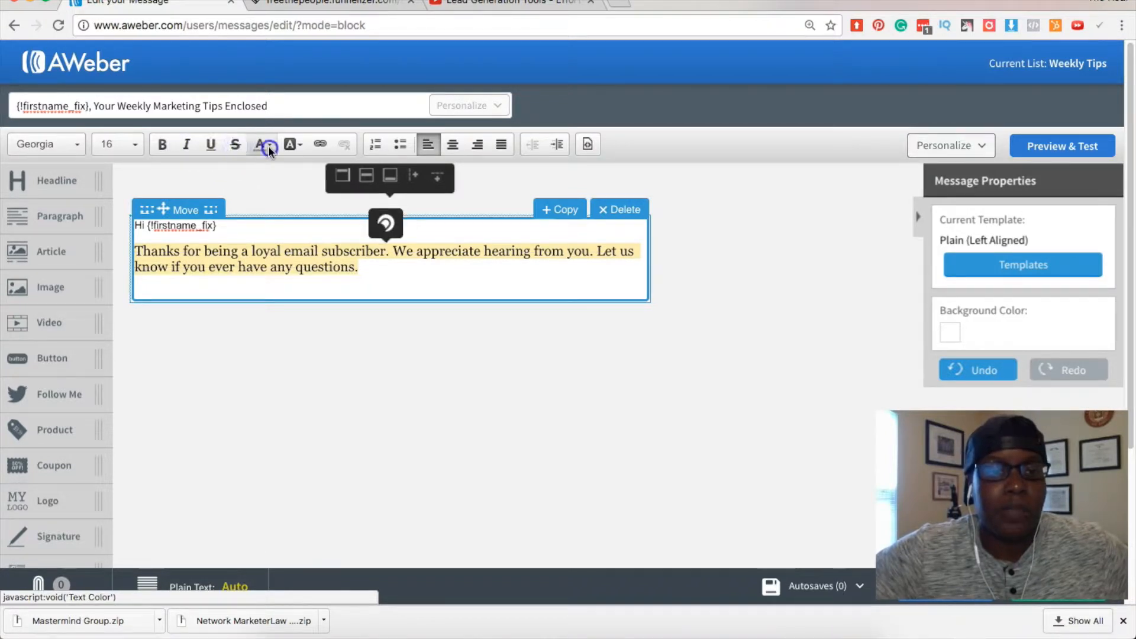
left_click(268, 146)
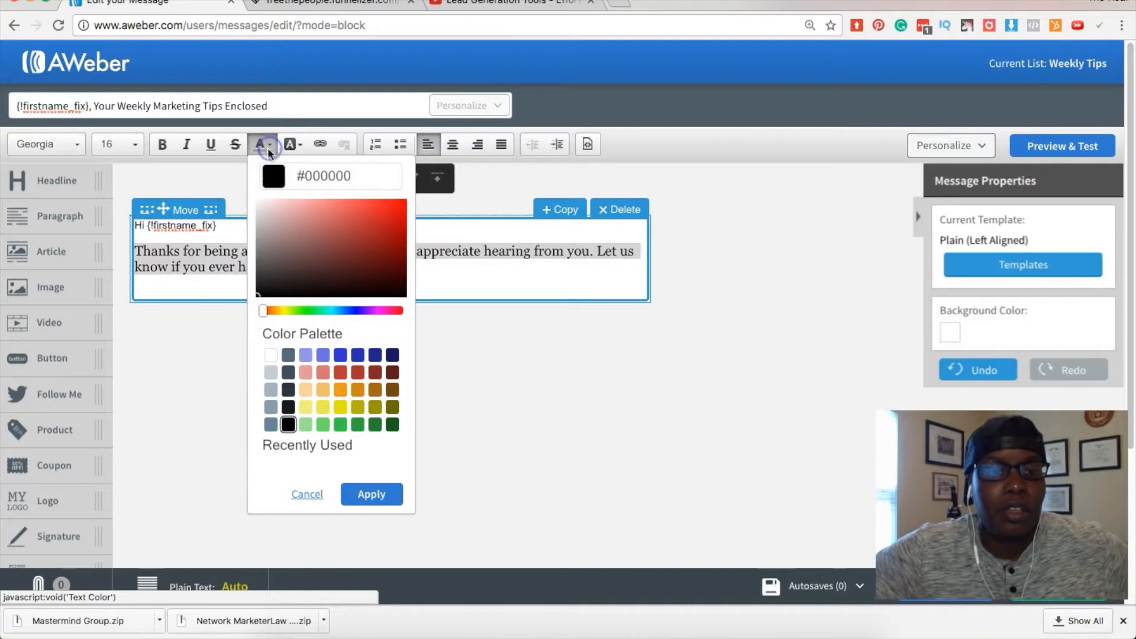
left_click(305, 373)
left_click(341, 407)
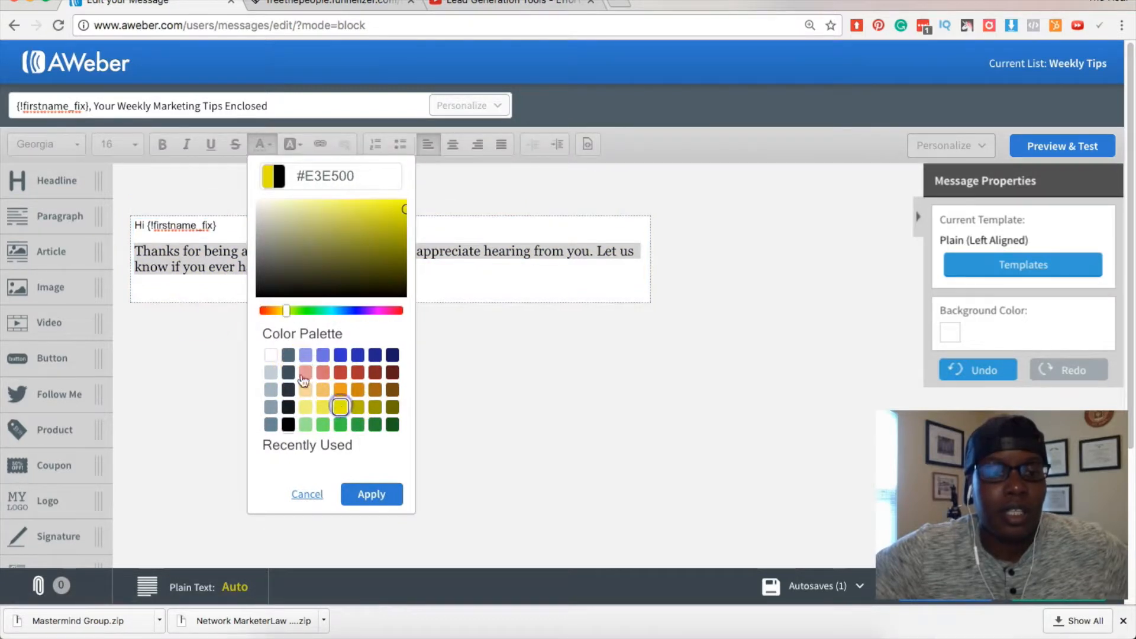
left_click(194, 292)
- Colour the thank-you paragraph's text blue with palette colour #3136D2
left_click(324, 271)
left_click_drag(358, 269, 134, 248)
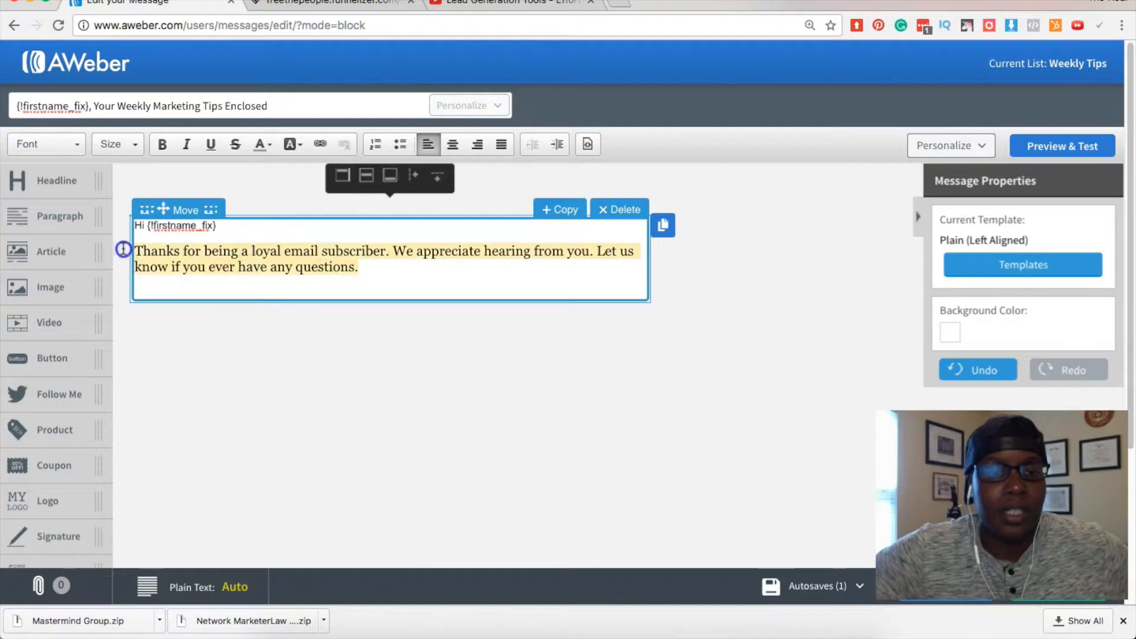
left_click(260, 144)
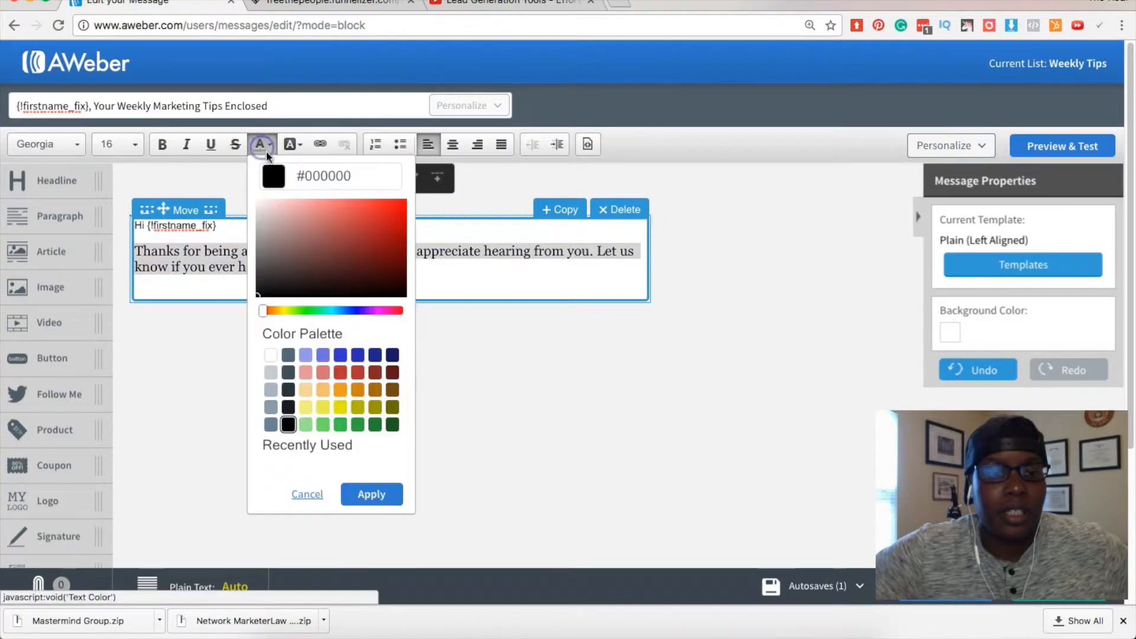
left_click(340, 357)
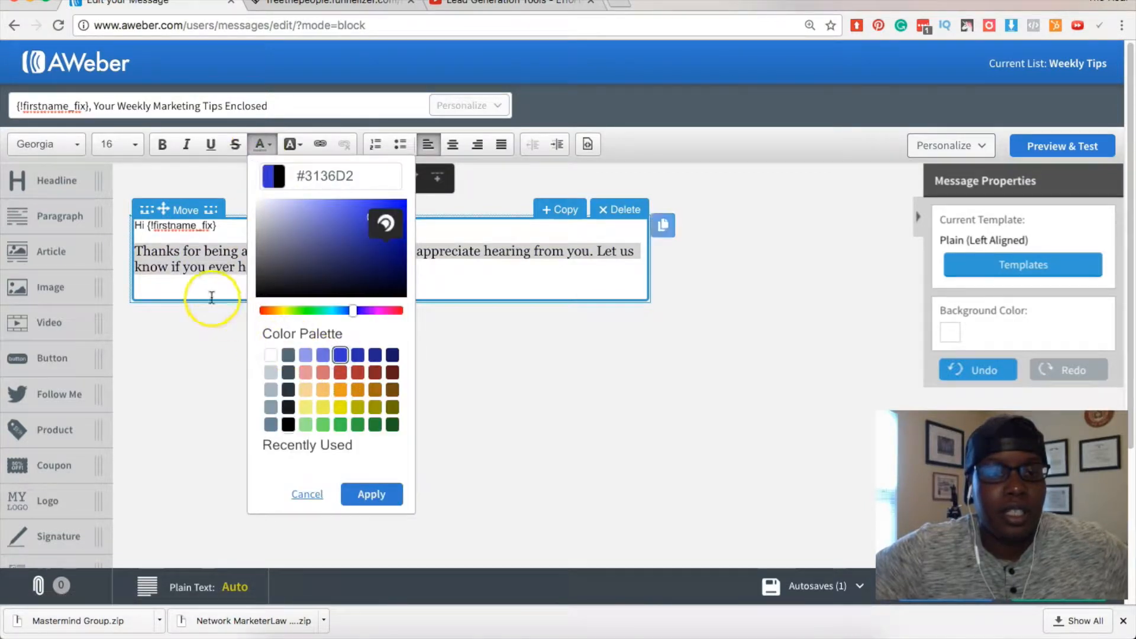
left_click(371, 494)
left_click(386, 291)
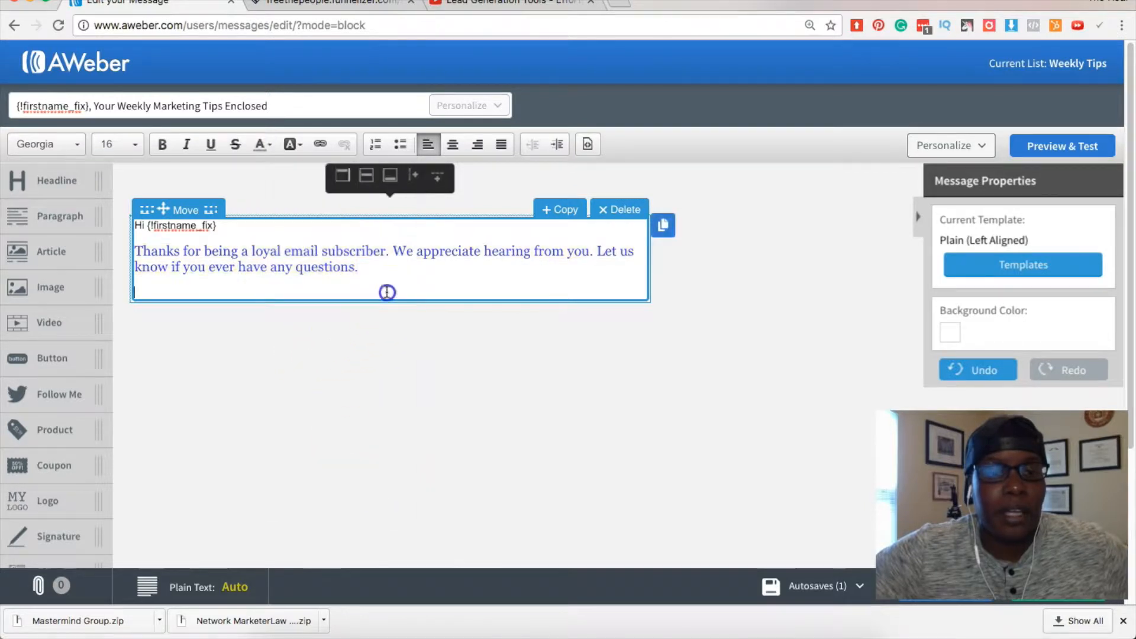
- Give the thank-you paragraph a yellow background highlight with palette colour #E3E500
left_click_drag(358, 267, 135, 250)
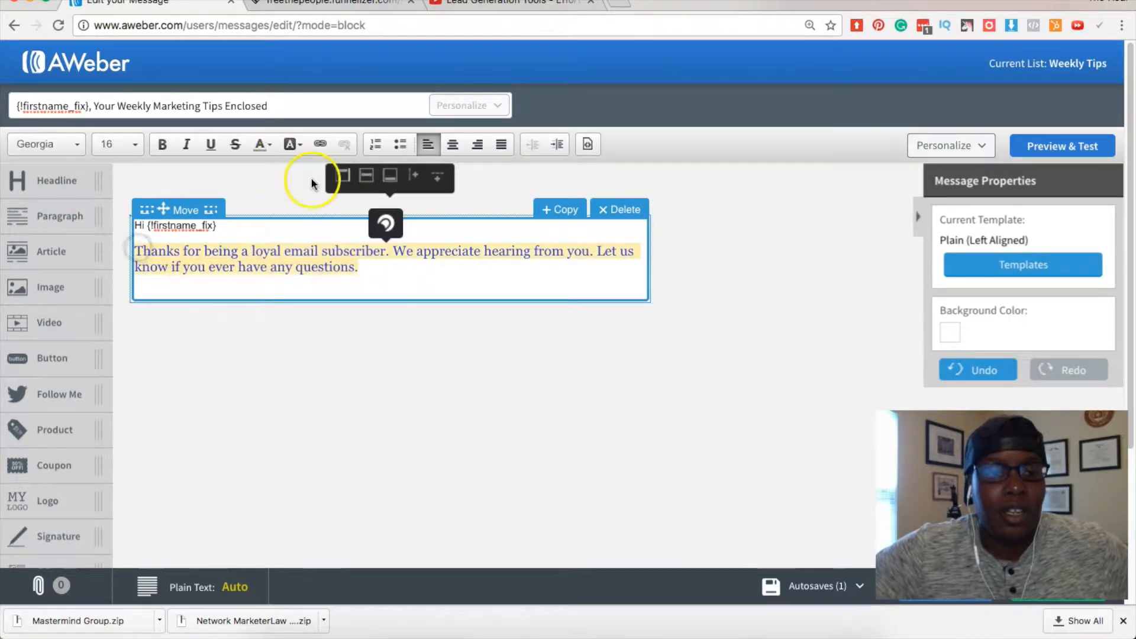
left_click(294, 144)
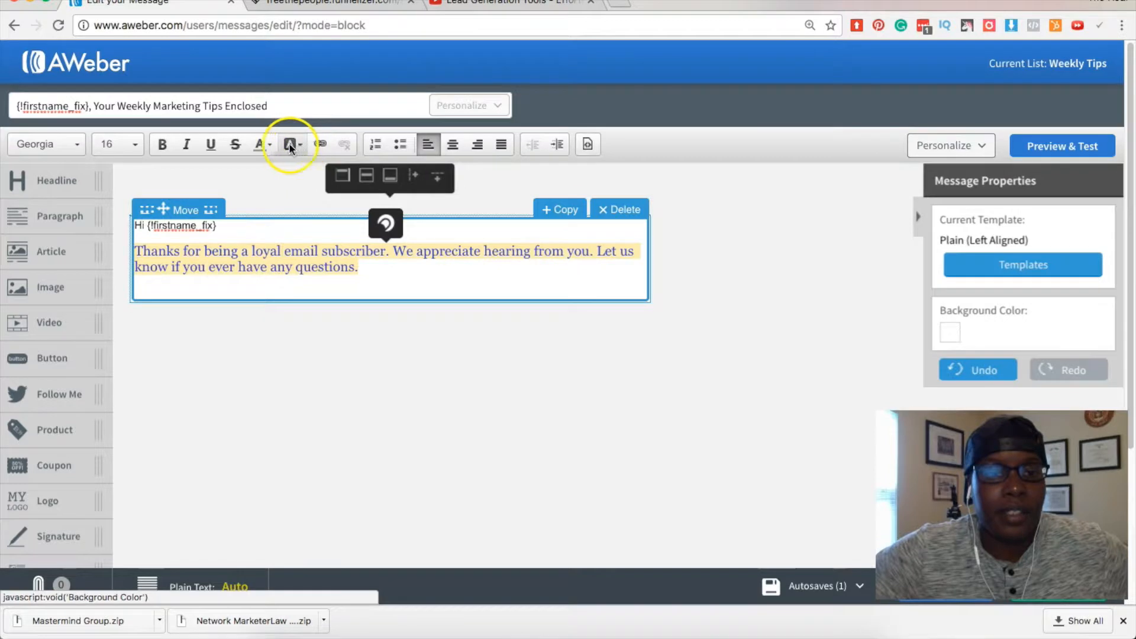
left_click(370, 407)
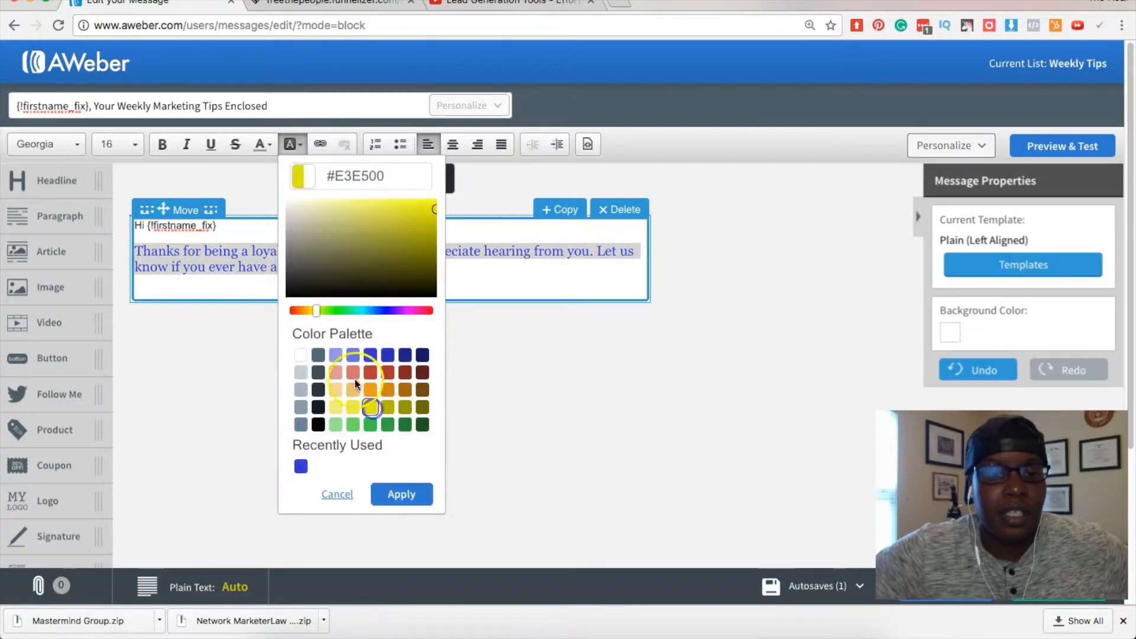
left_click(410, 498)
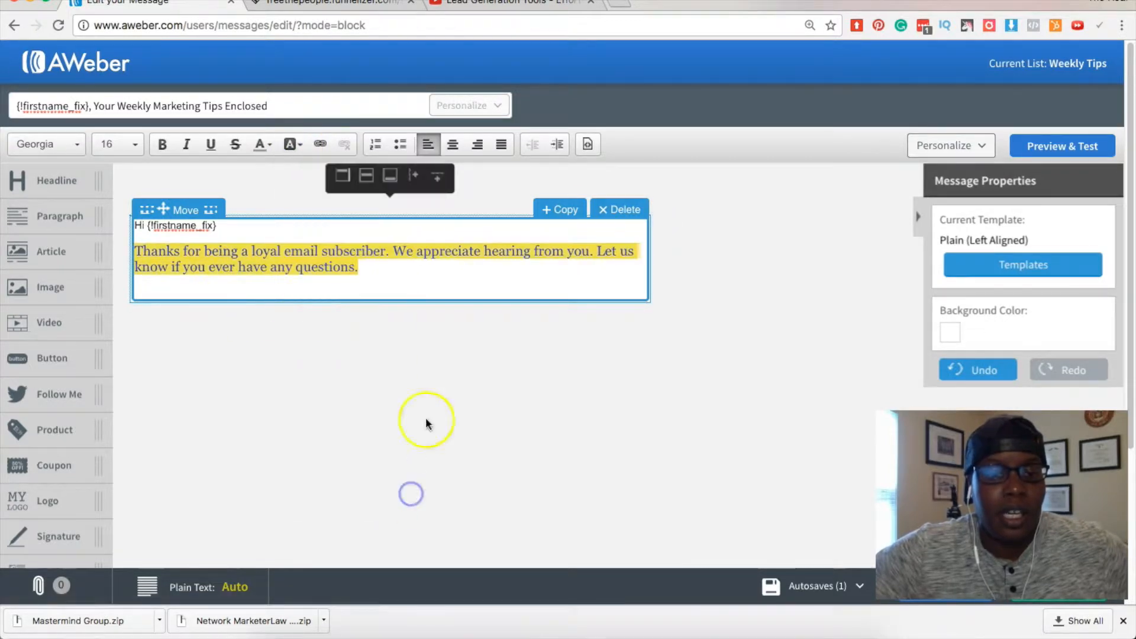
left_click(410, 288)
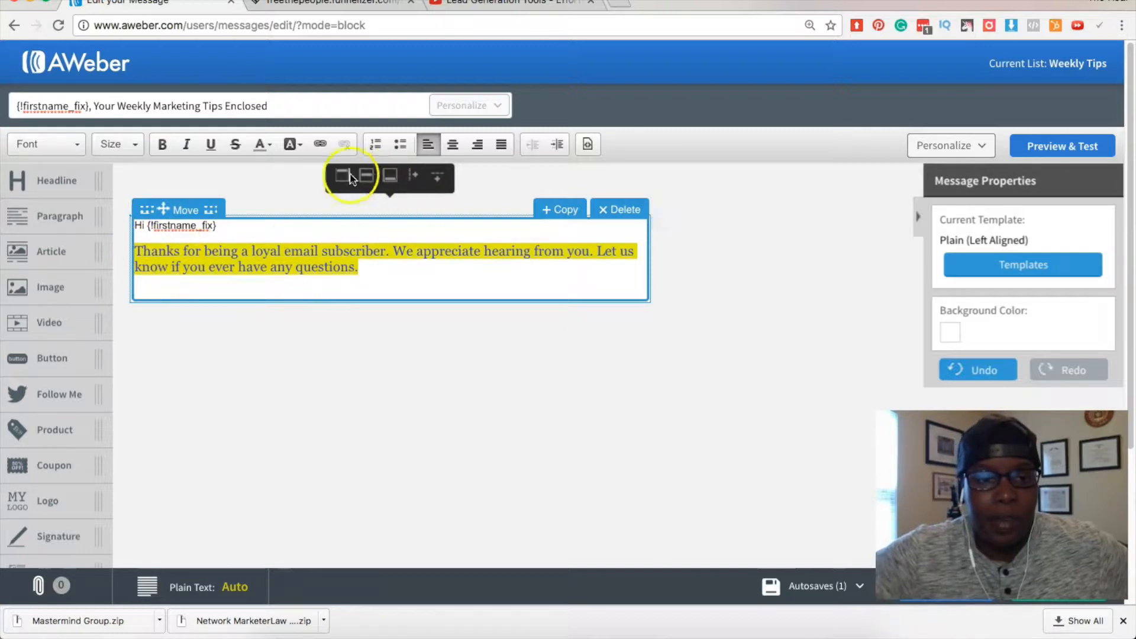
- Undo the yellow background and the blue text colour on the thank-you paragraph
left_click(360, 278)
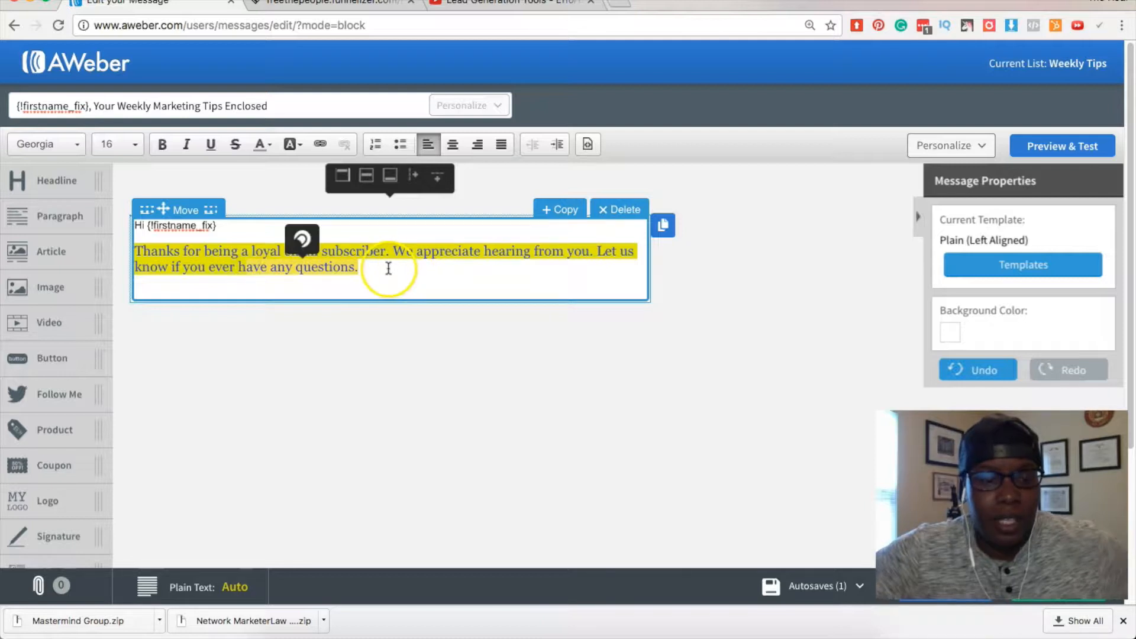
key("super+z")
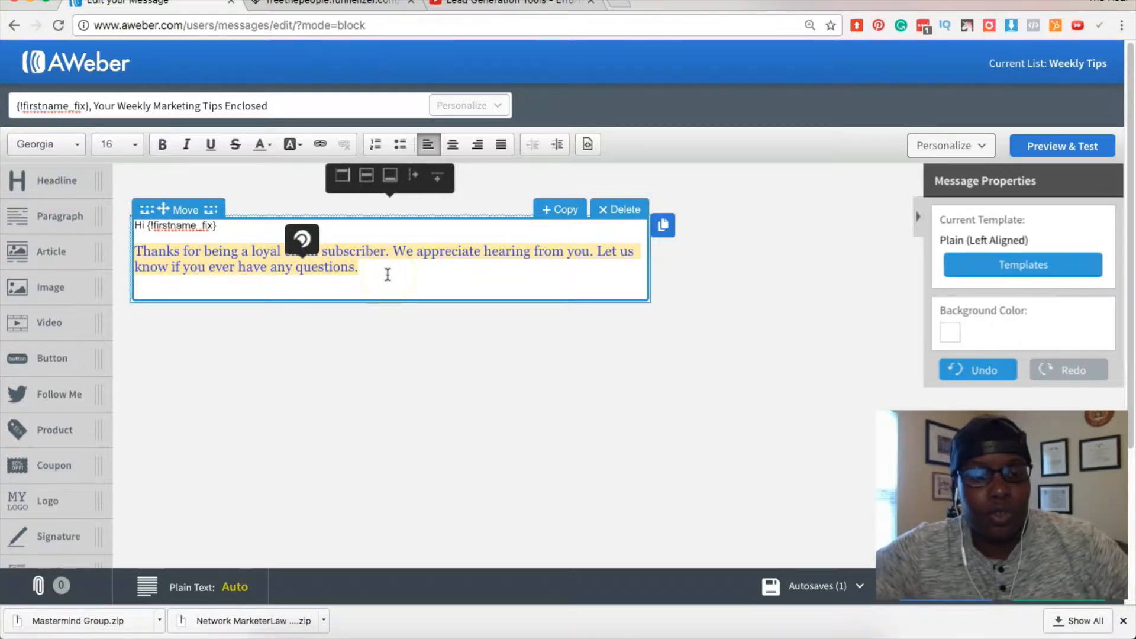
left_click(387, 274)
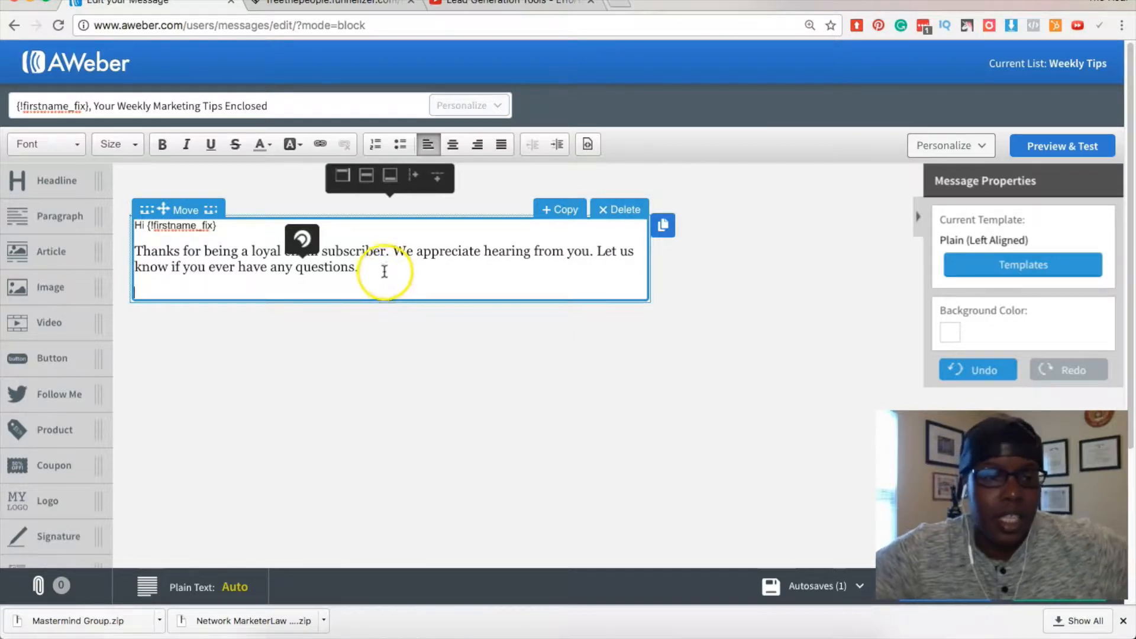
- Add a new line reading "Click Here" below the thank-you paragraph
left_click_drag(359, 269, 289, 273)
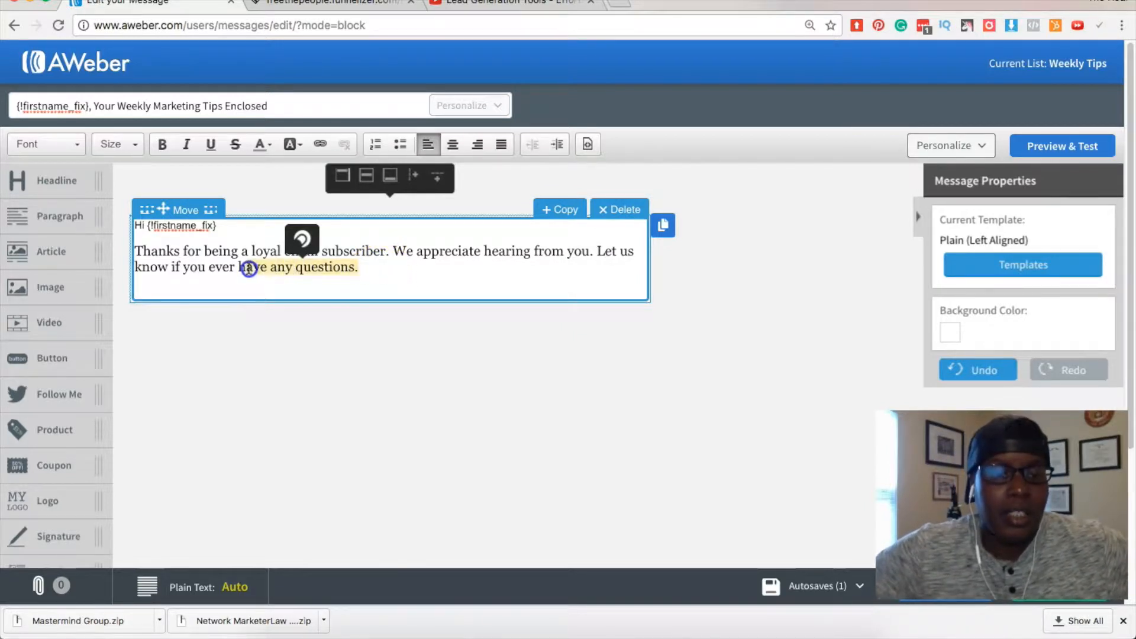
left_click(395, 272)
key("Return")
type("Click")
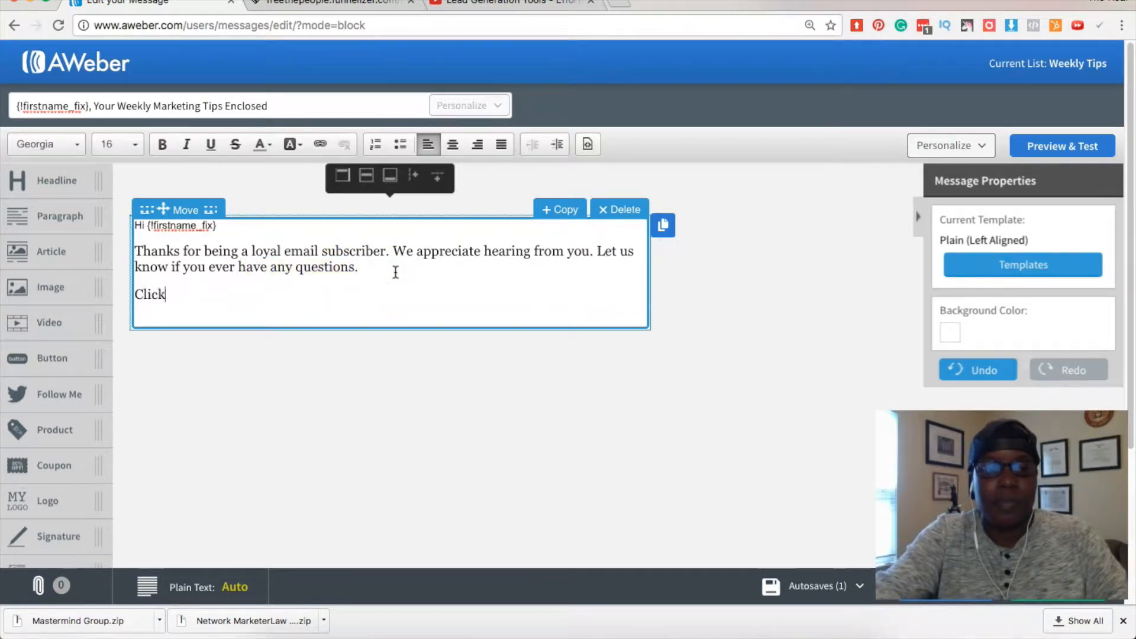
left_click_drag(215, 299, 138, 294)
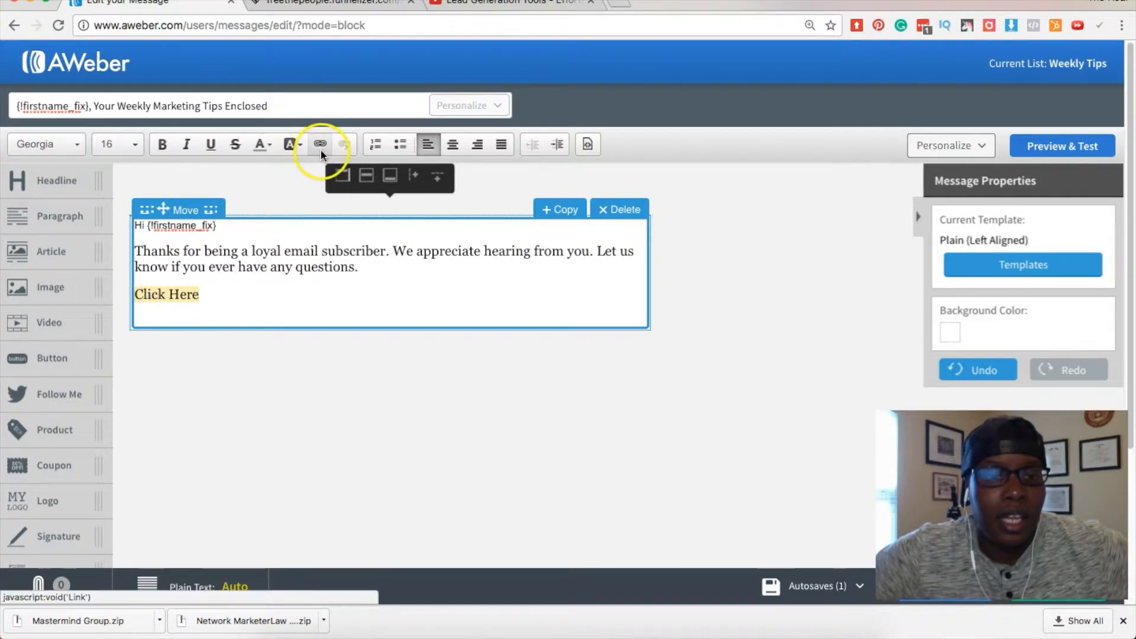
left_click(320, 148)
left_click(499, 296)
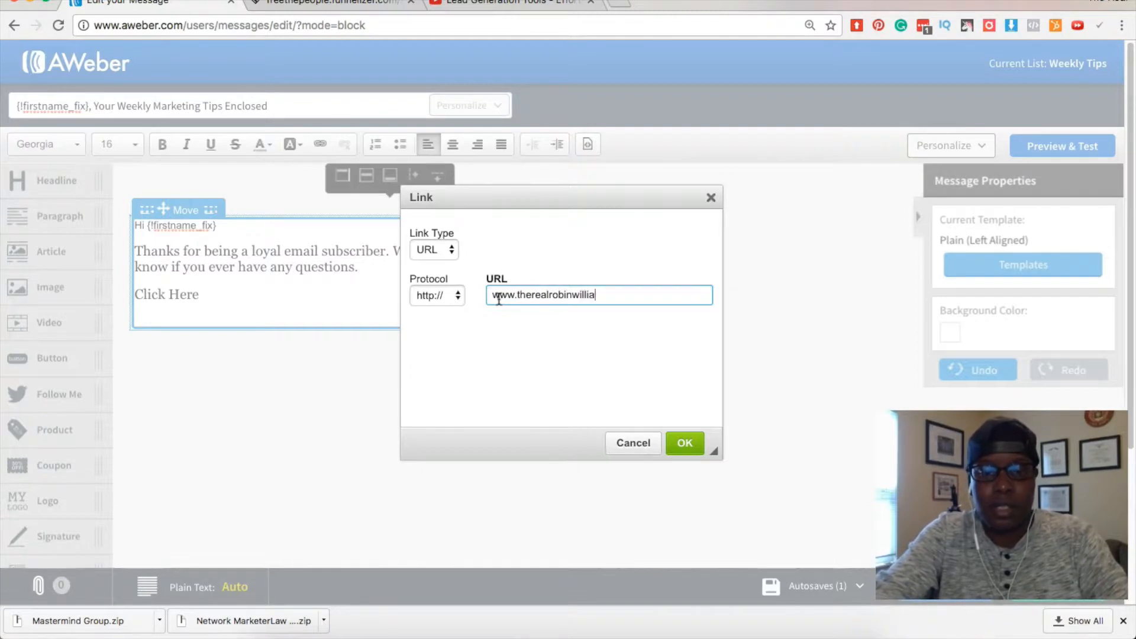
left_click(686, 444)
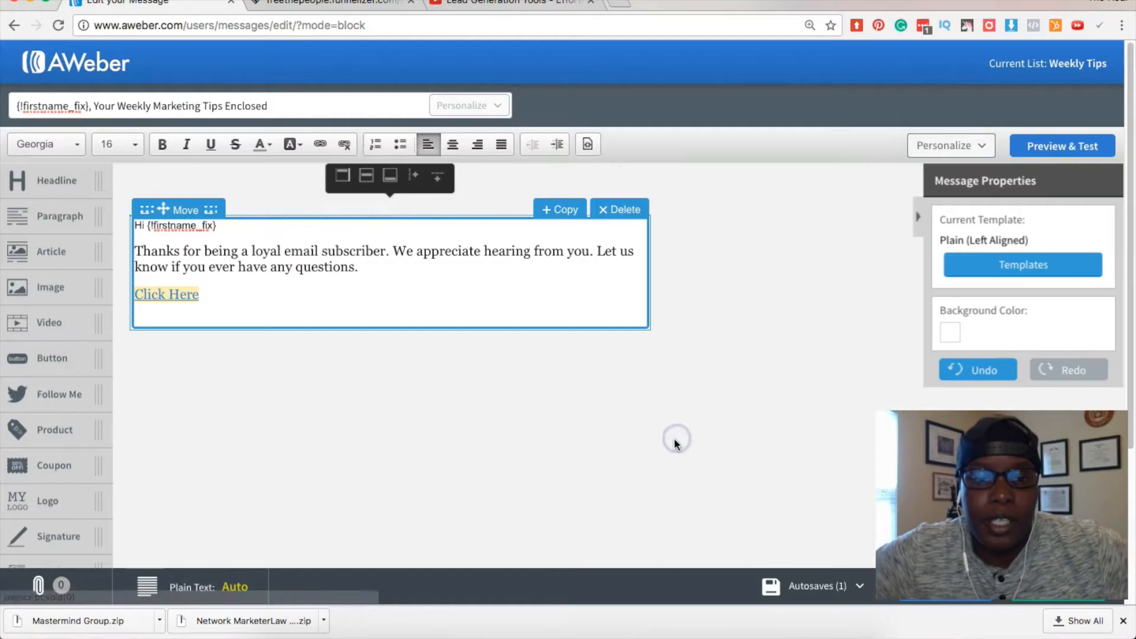
left_click(271, 309)
left_click_drag(201, 294, 128, 290)
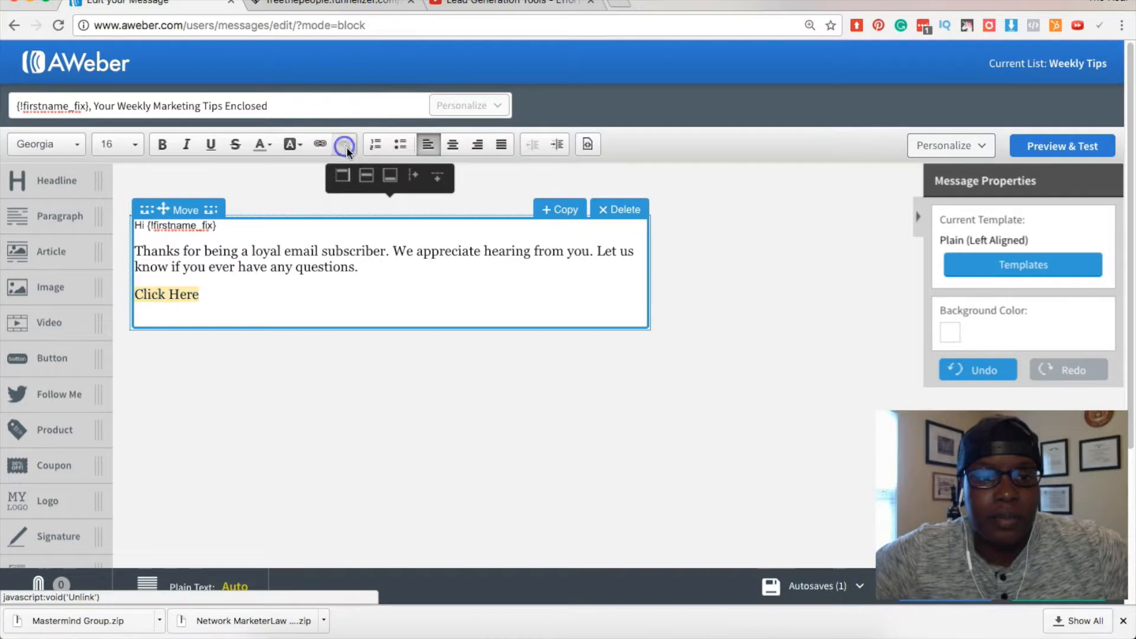
- Add two separate lines reading "Step 1" and "Step 2" below "Click Here"
left_click(210, 293)
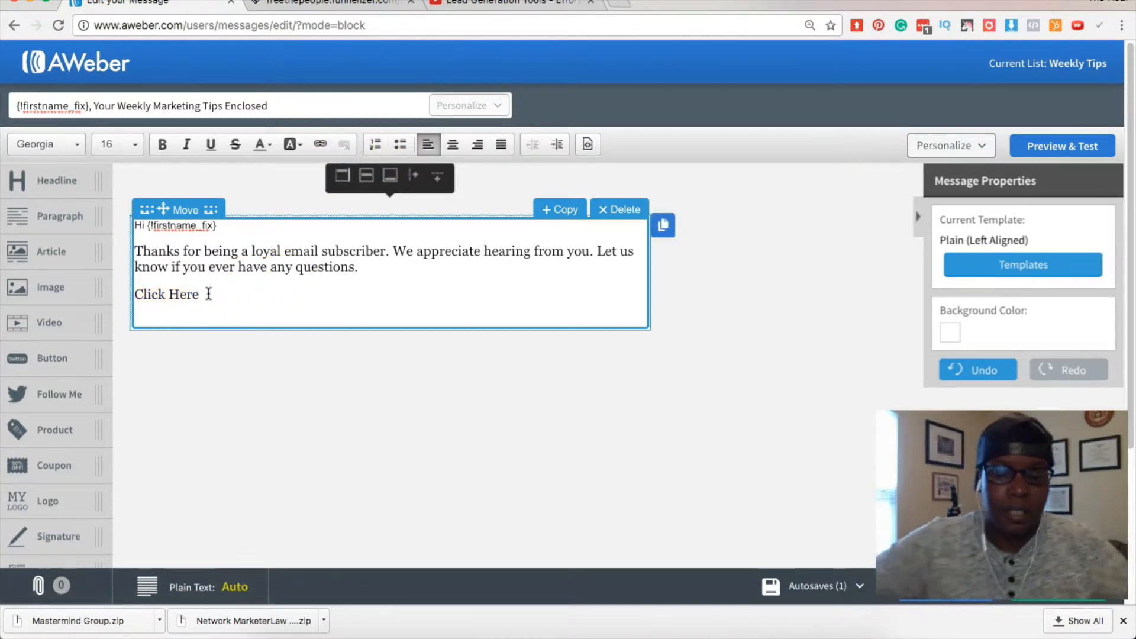
key("Return")
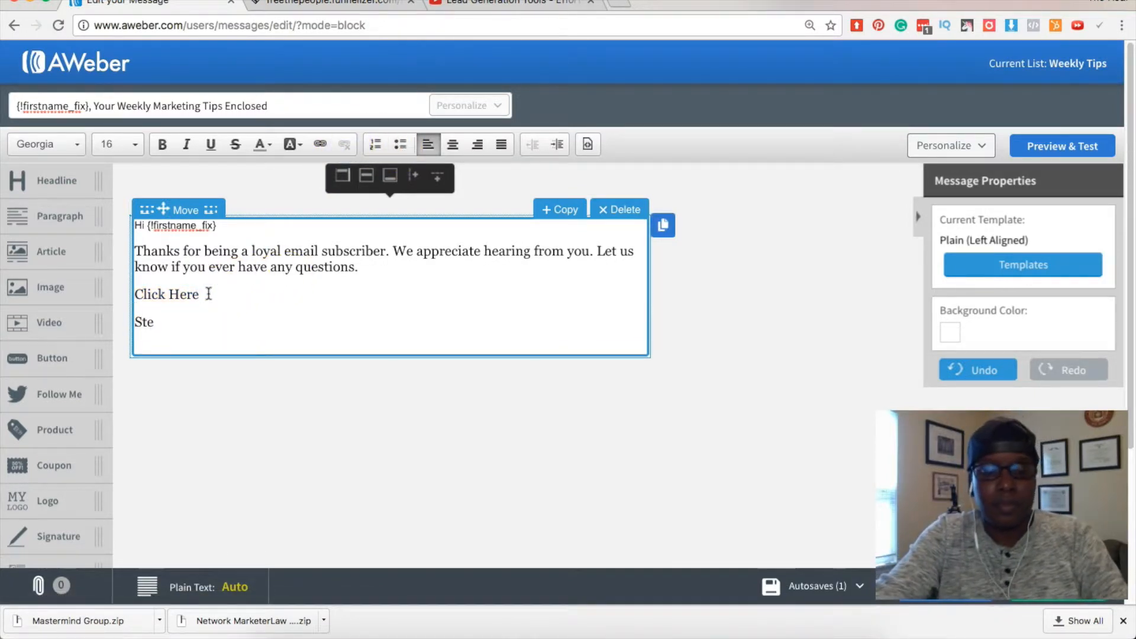
type("Step1")
key("BackSpace")
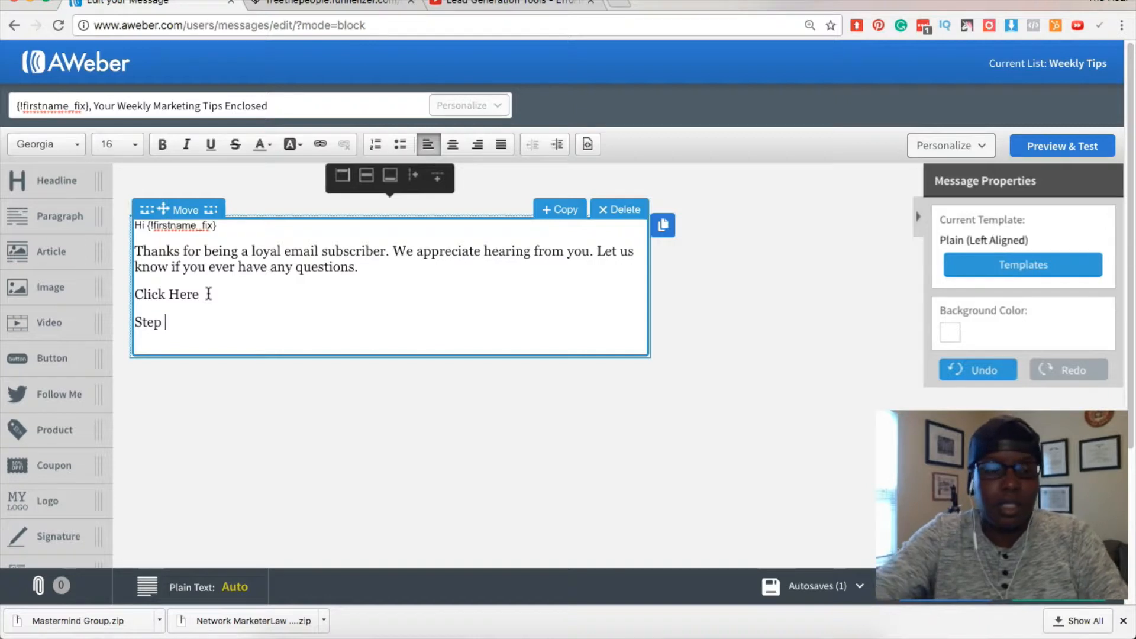
key("Return")
key("BackSpace")
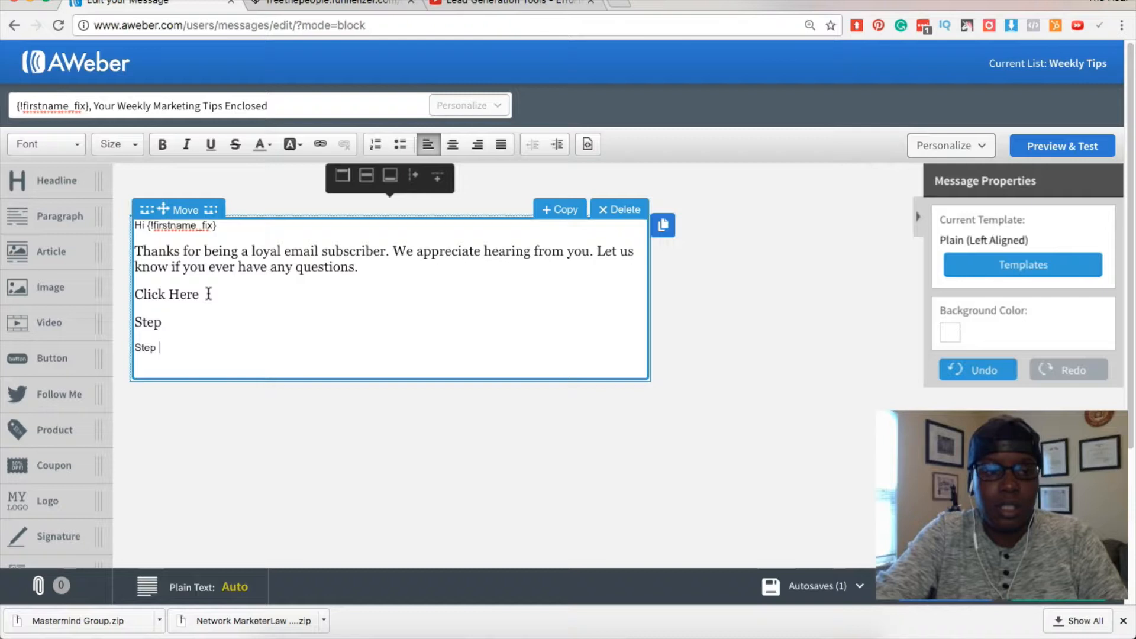
type("Step 2")
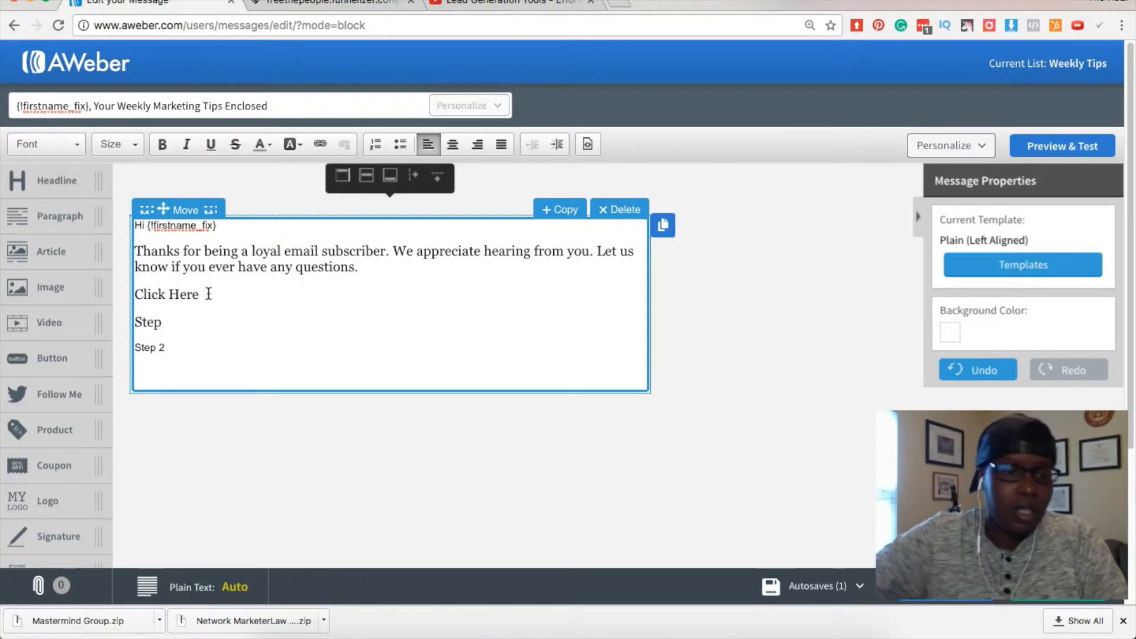
left_click(170, 321)
- Try formatting the "Step 1" and "Step 2" lines as a numbered list
left_click_drag(185, 352, 126, 325)
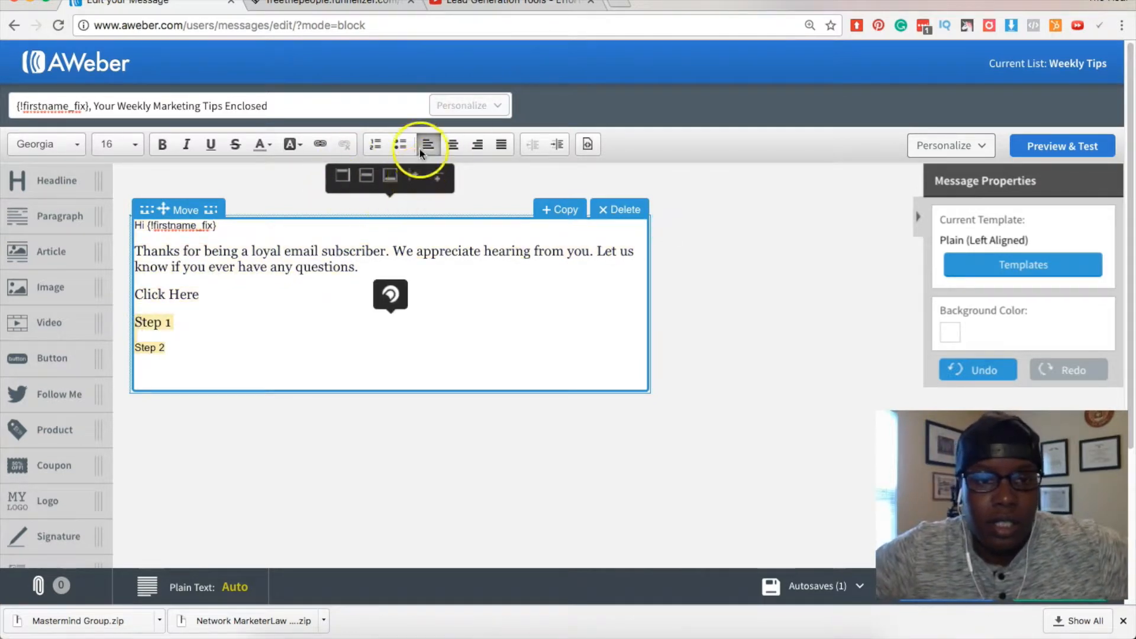
left_click(379, 144)
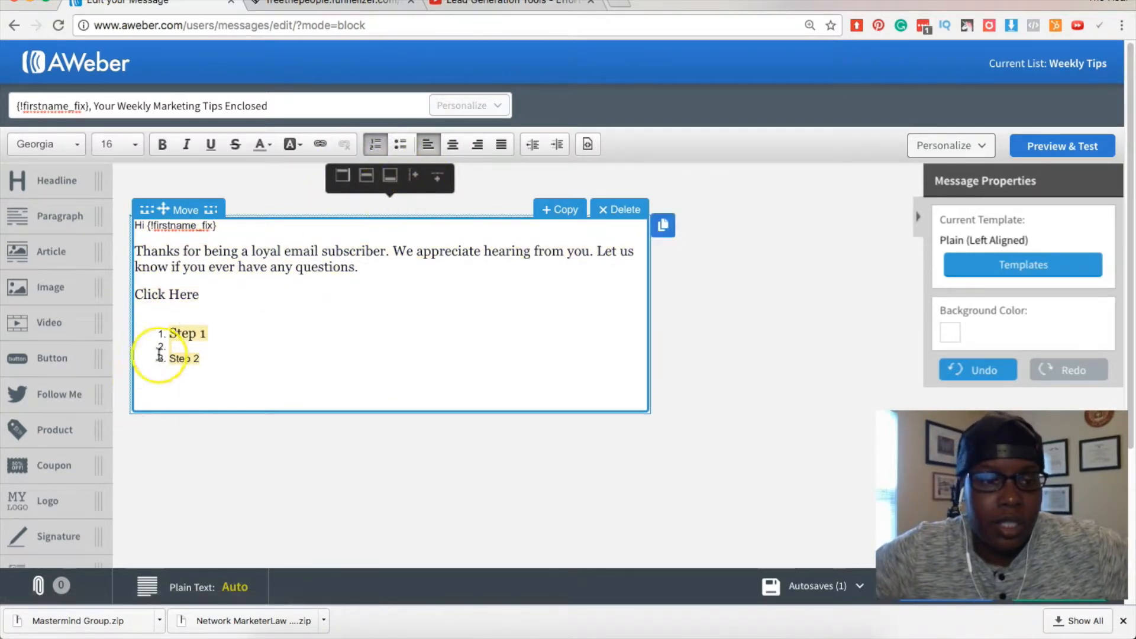
left_click(201, 344)
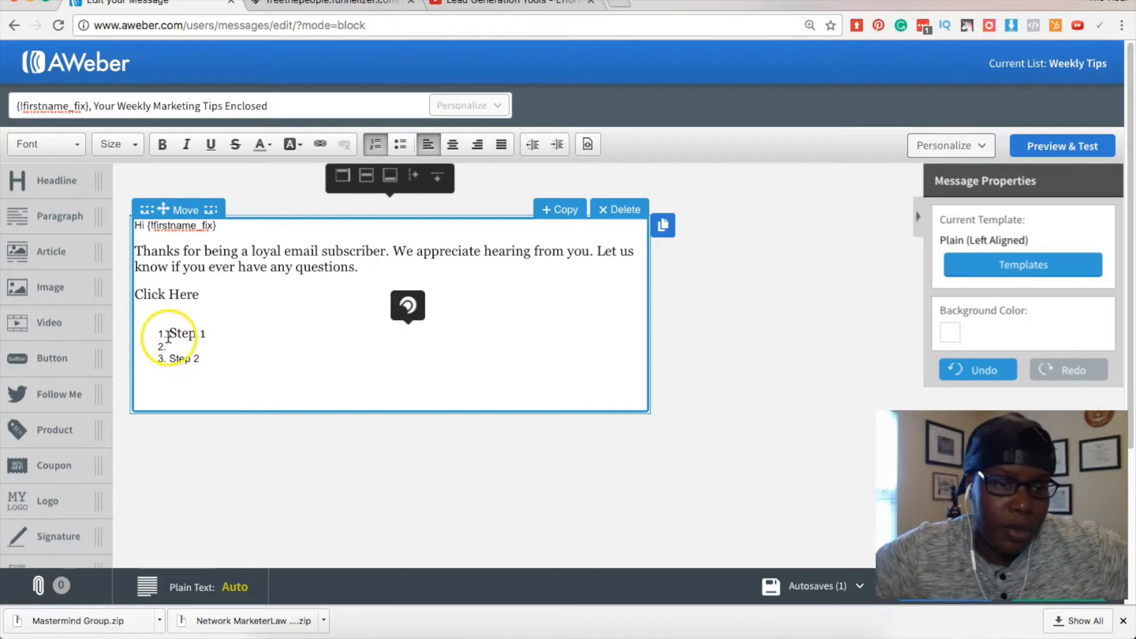
- Change the "Step 1" and "Step 2" list to a bulleted list
left_click_drag(202, 358, 150, 329)
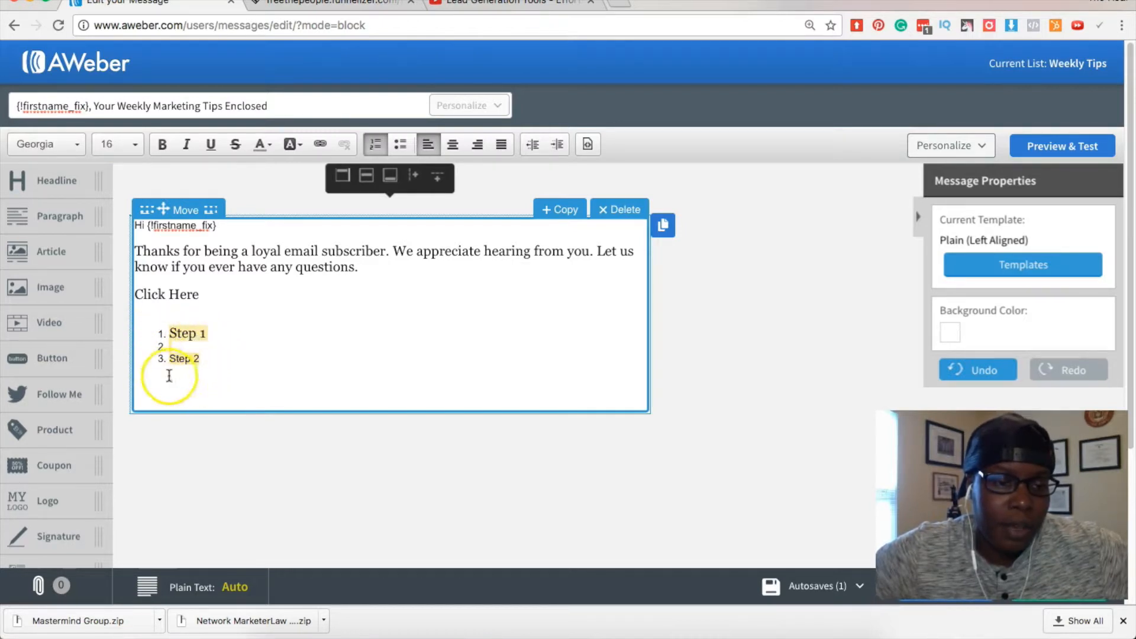
left_click(402, 144)
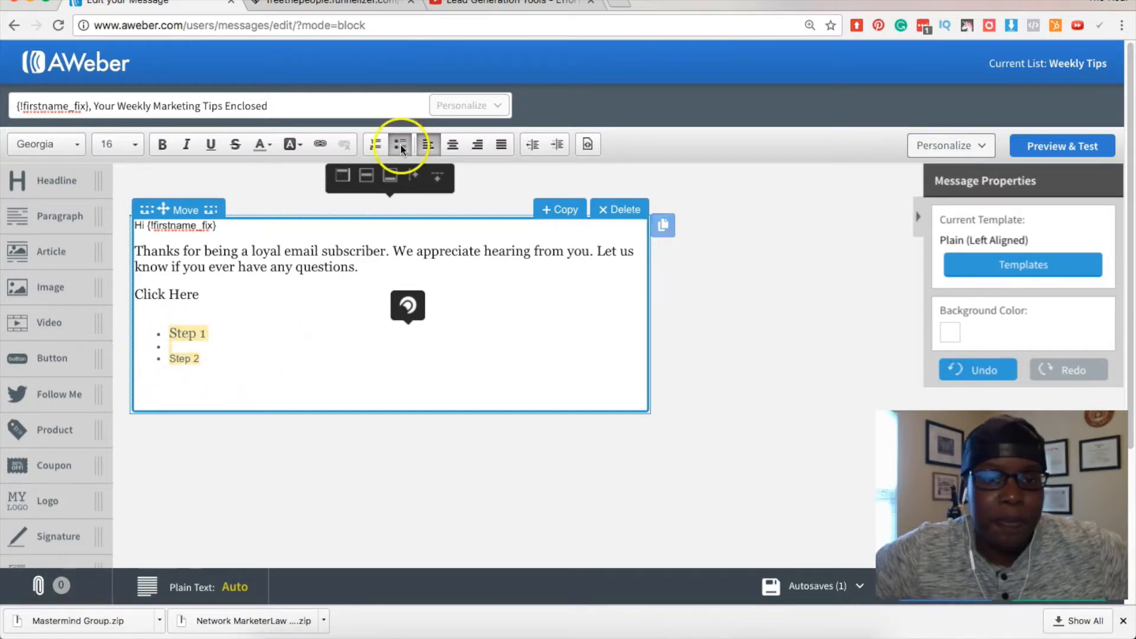
left_click(242, 316)
- Center-align the thank-you paragraph
left_click_drag(205, 298, 137, 294)
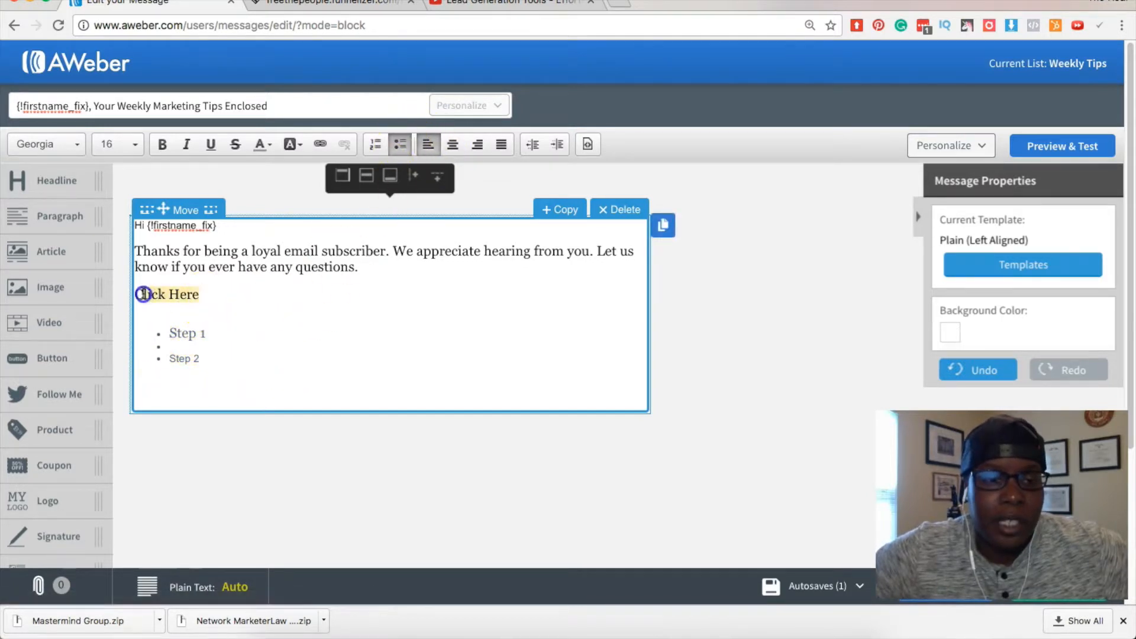
left_click_drag(358, 269, 131, 249)
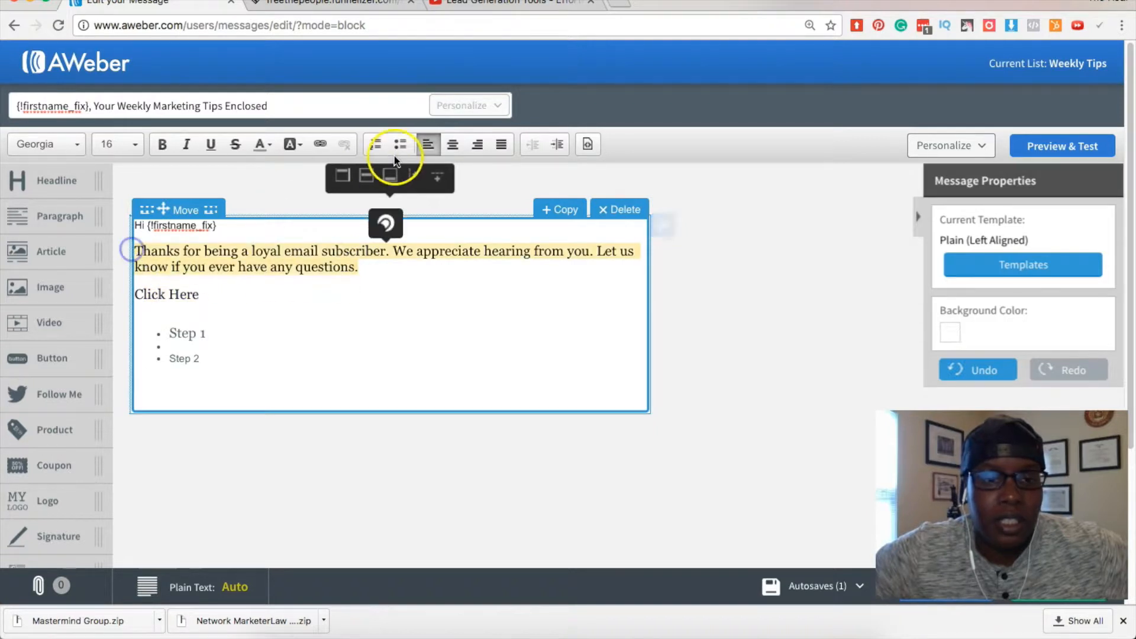
left_click(452, 145)
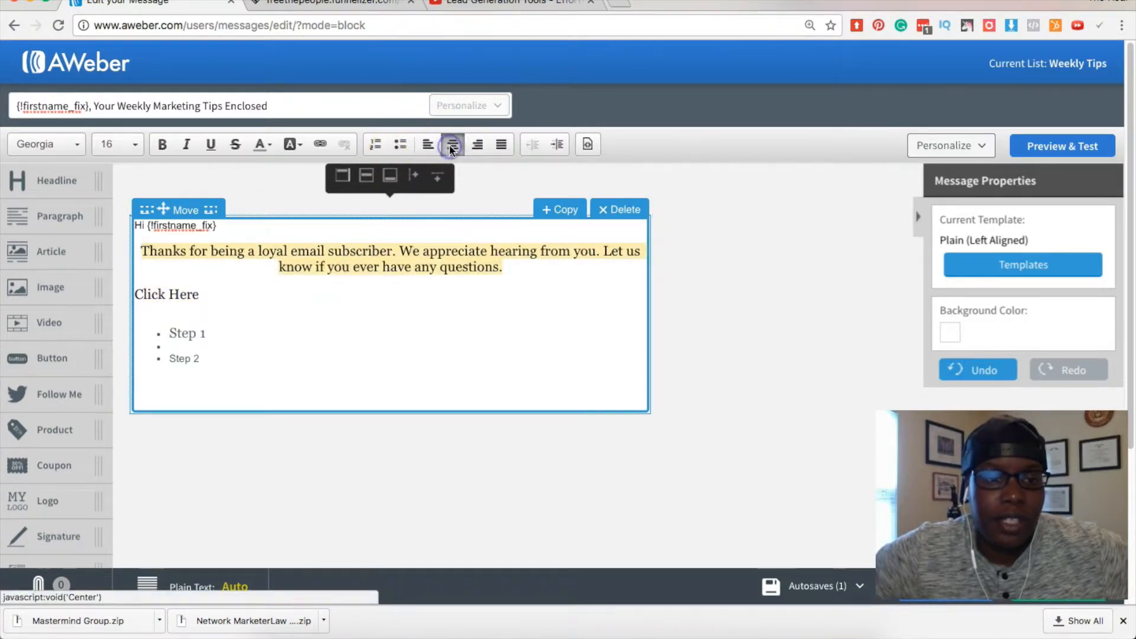
- Try right and justified alignment on the thank-you paragraph, and set it back to left-aligned
left_click(477, 146)
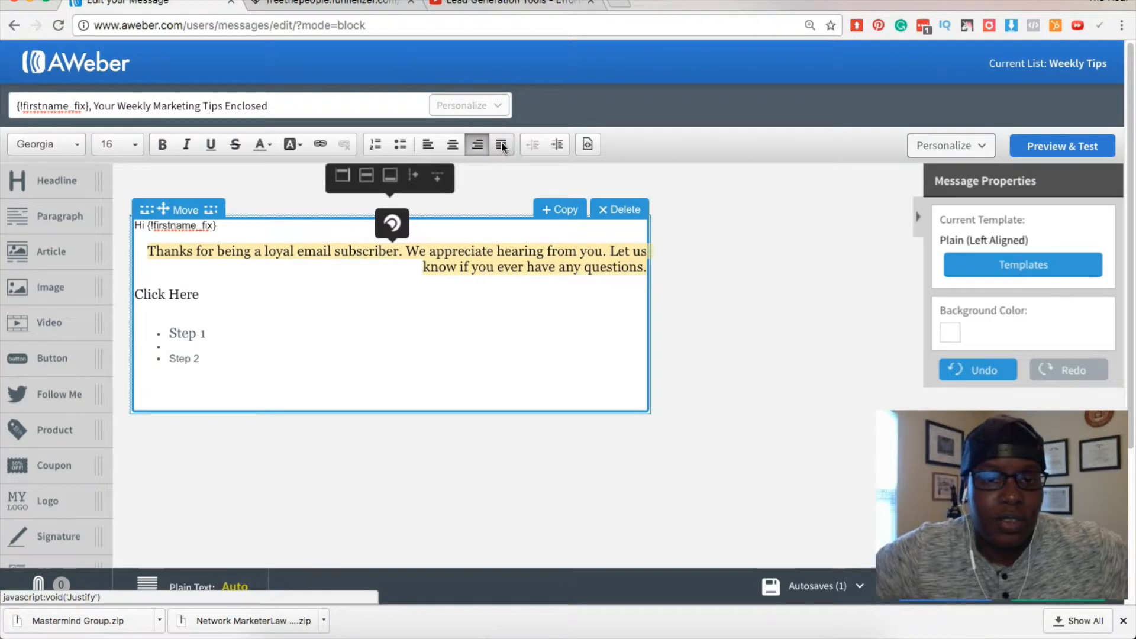
left_click(502, 147)
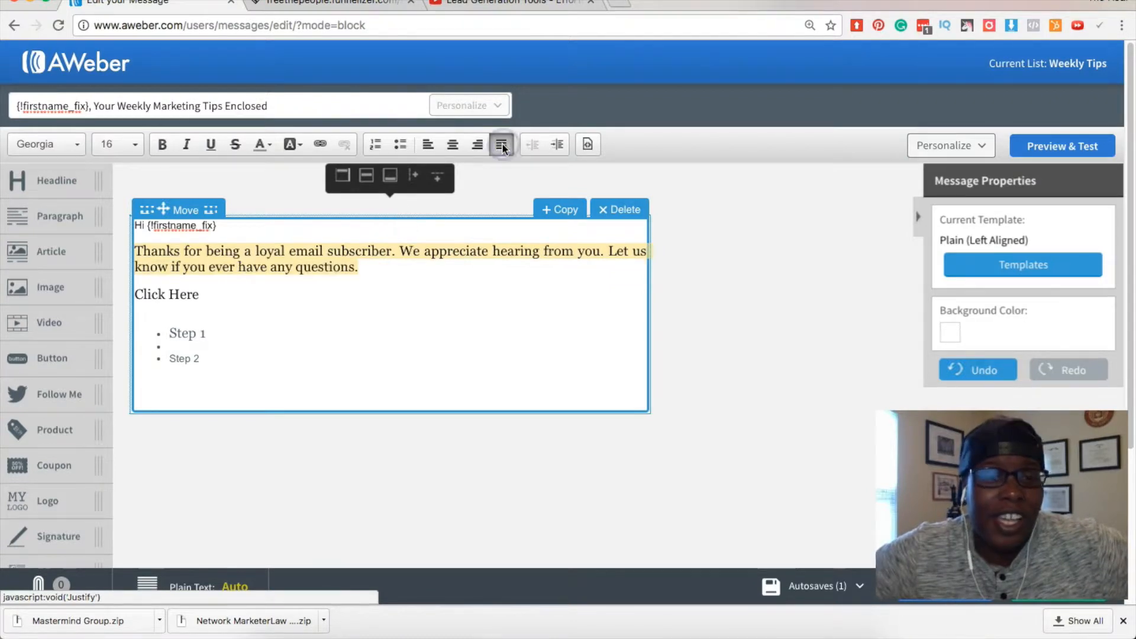
left_click(429, 147)
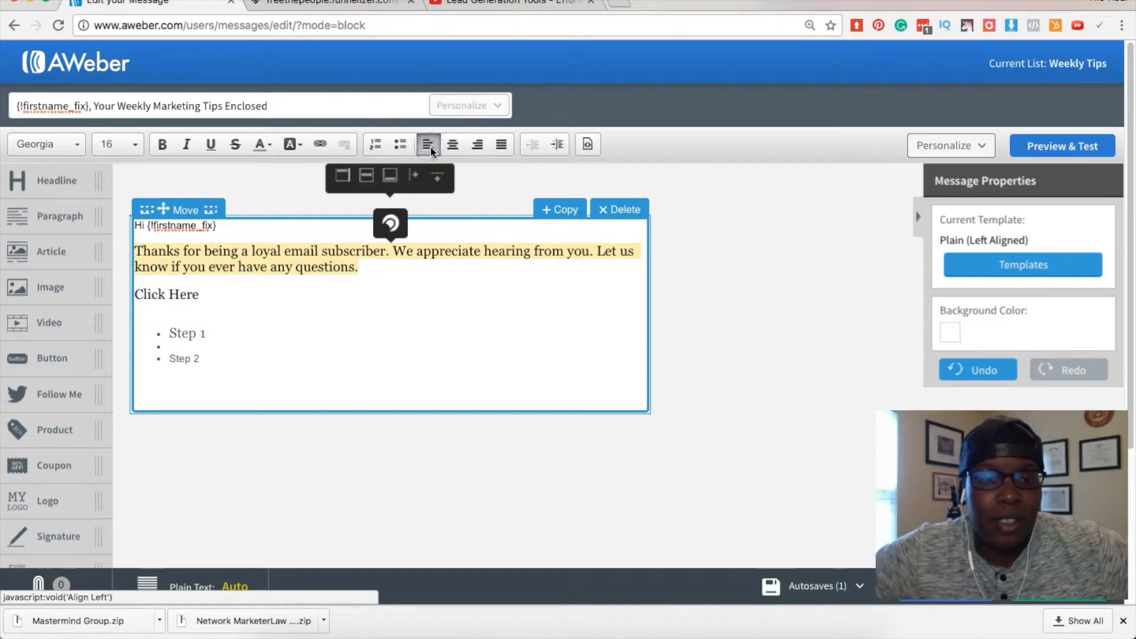
- Increase the thank-you paragraph's indent by one level and remove that indent again
left_click(556, 146)
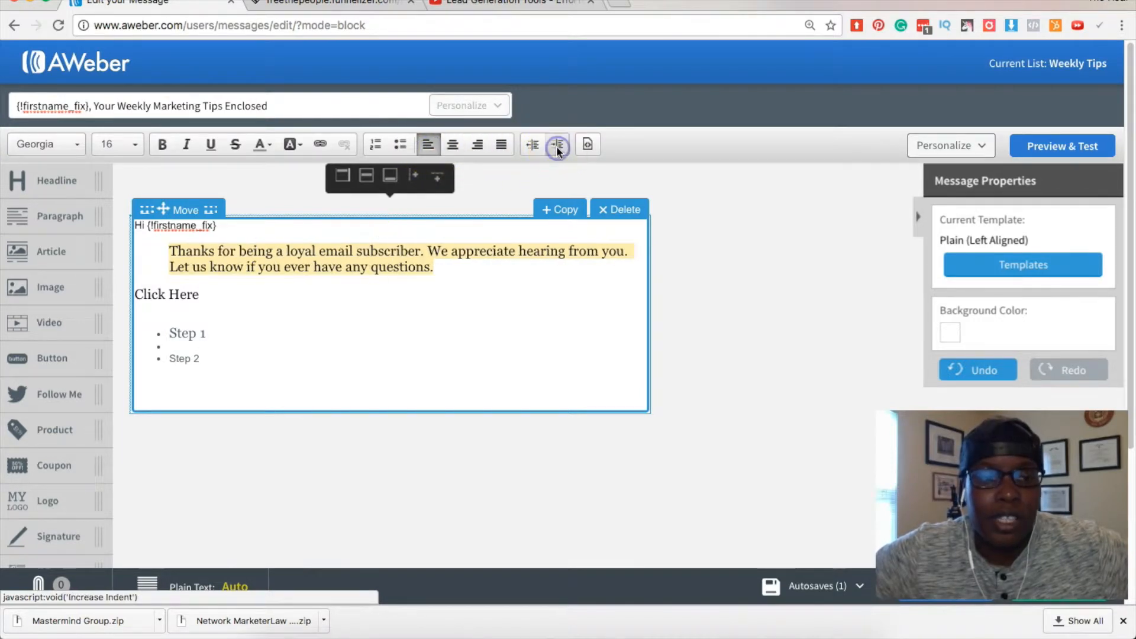
left_click(532, 146)
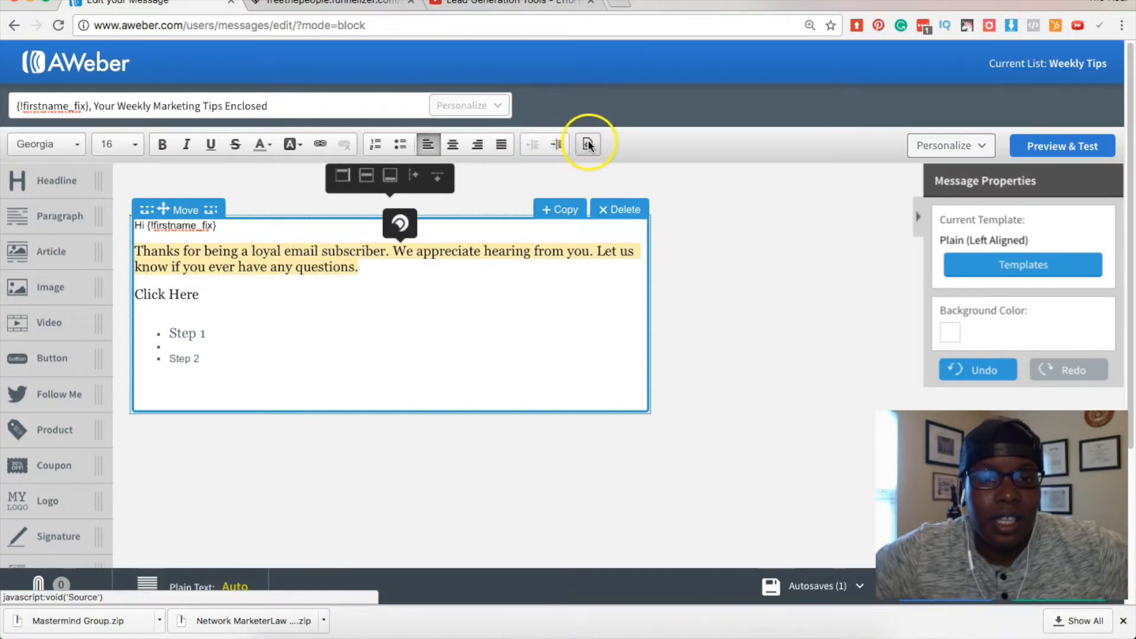
- Examine the HTML source of the message's text block and close it without saving changes
left_click(589, 144)
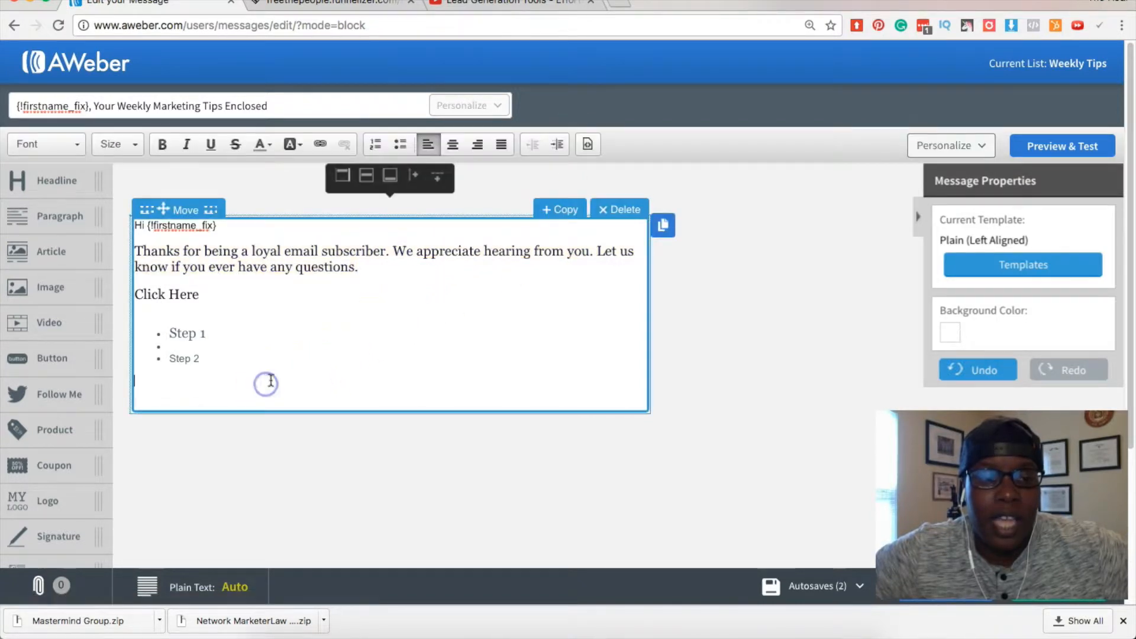
left_click(587, 144)
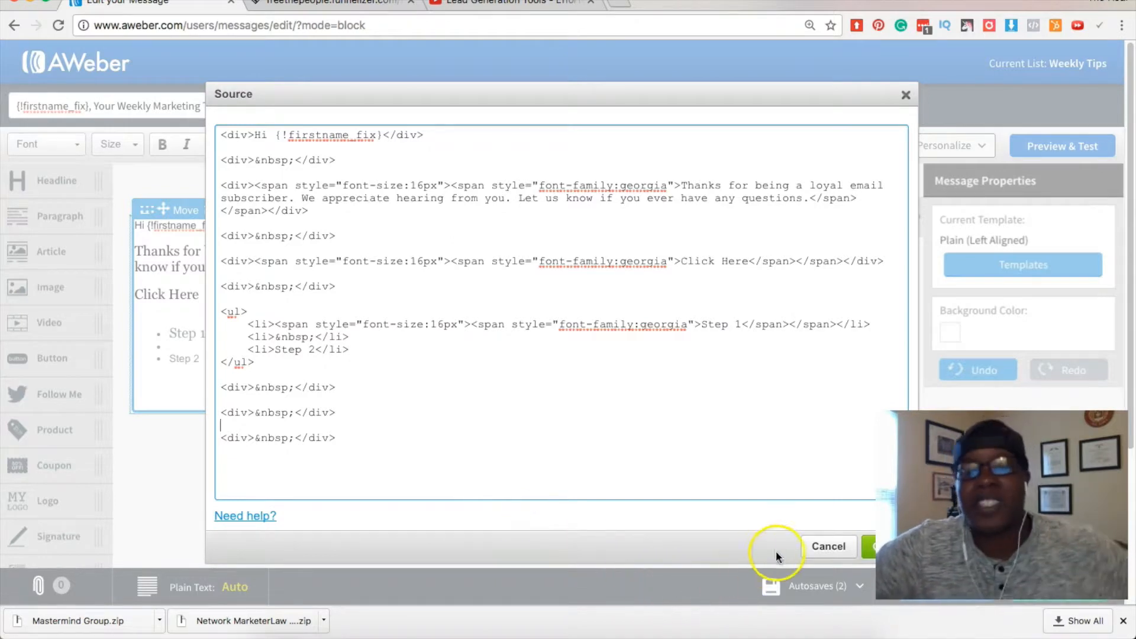
left_click(824, 548)
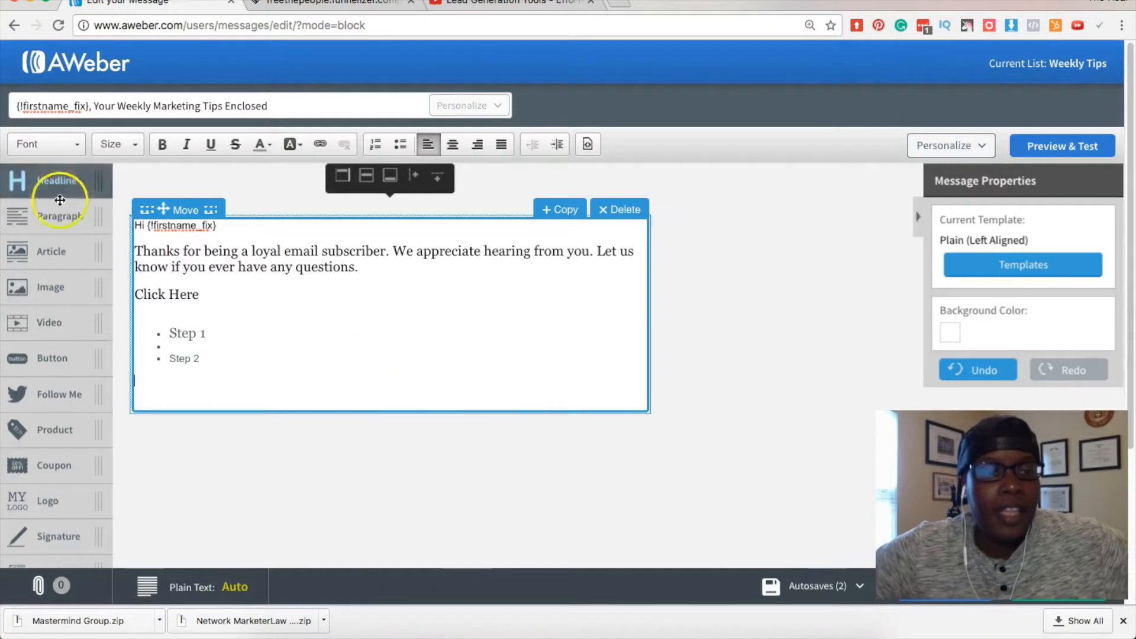
- Add a headline block above the greeting with the text "Your Weekly Marketing Tips Newsletter"
scroll(49, 217, "down", 4)
scroll(52, 222, "up", 4)
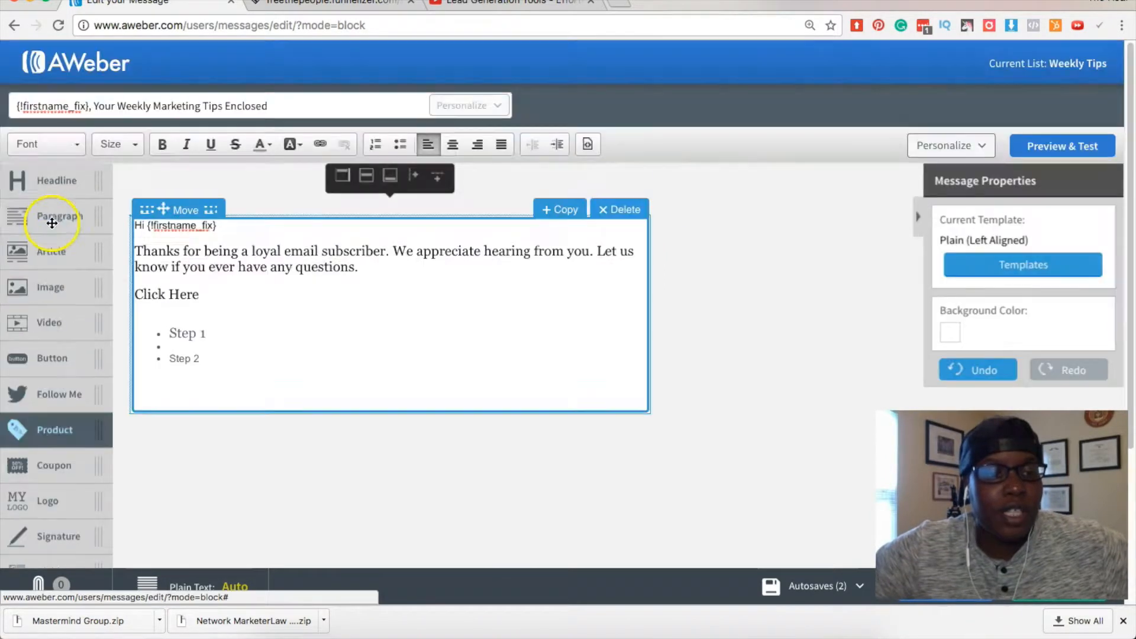
scroll(339, 444, "down", 1)
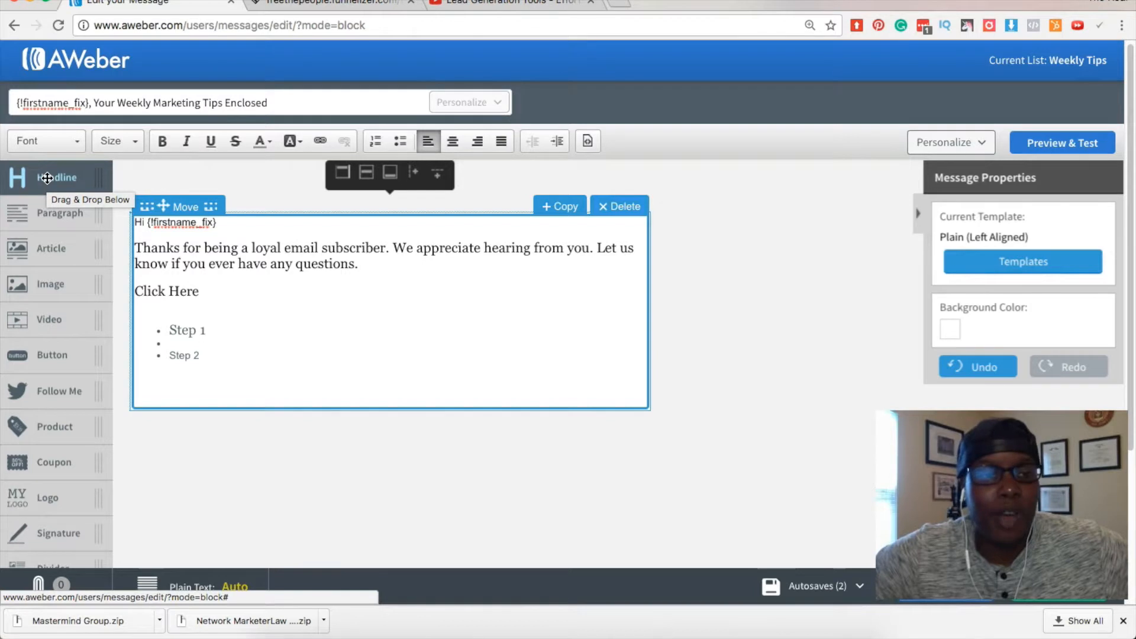
left_click_drag(47, 177, 309, 214)
left_click_drag(398, 245, 88, 224)
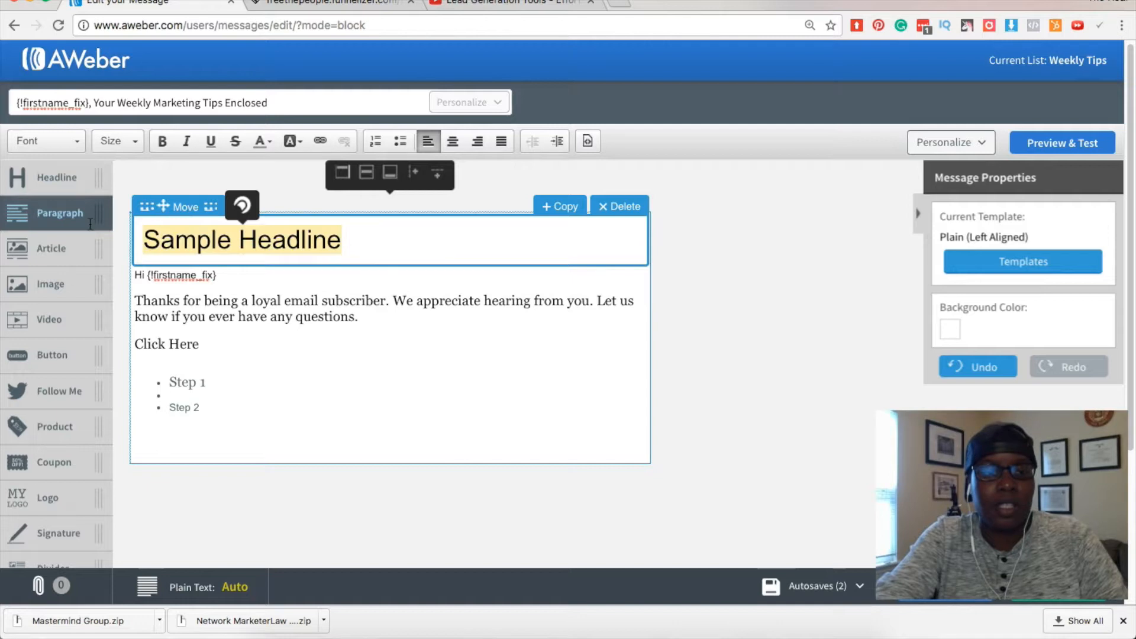
type("You")
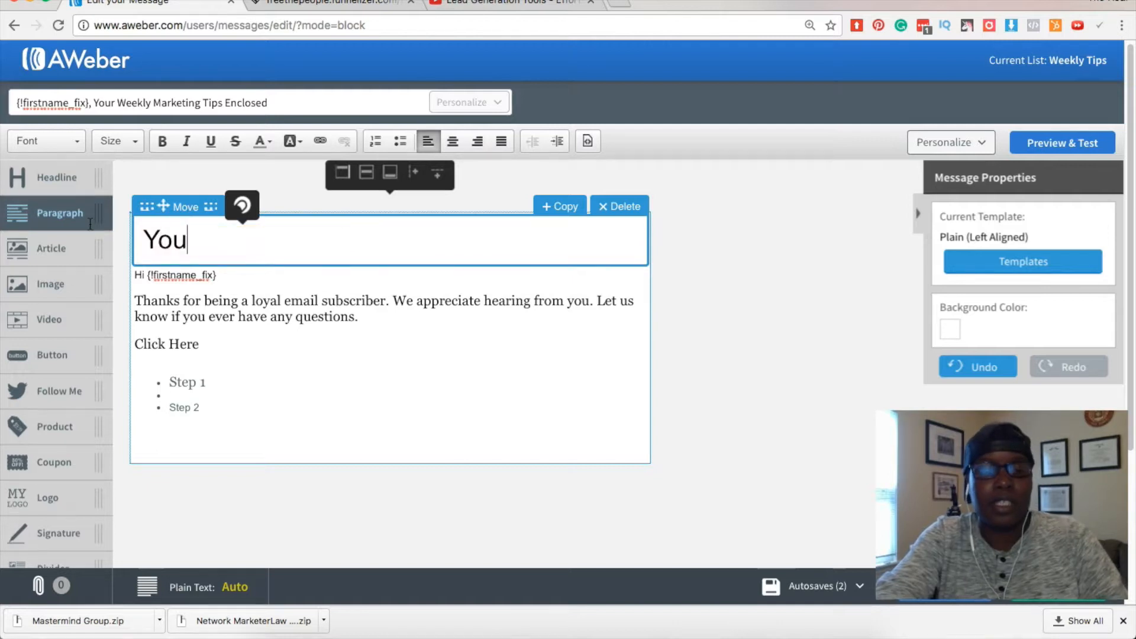
type("r Weekly M")
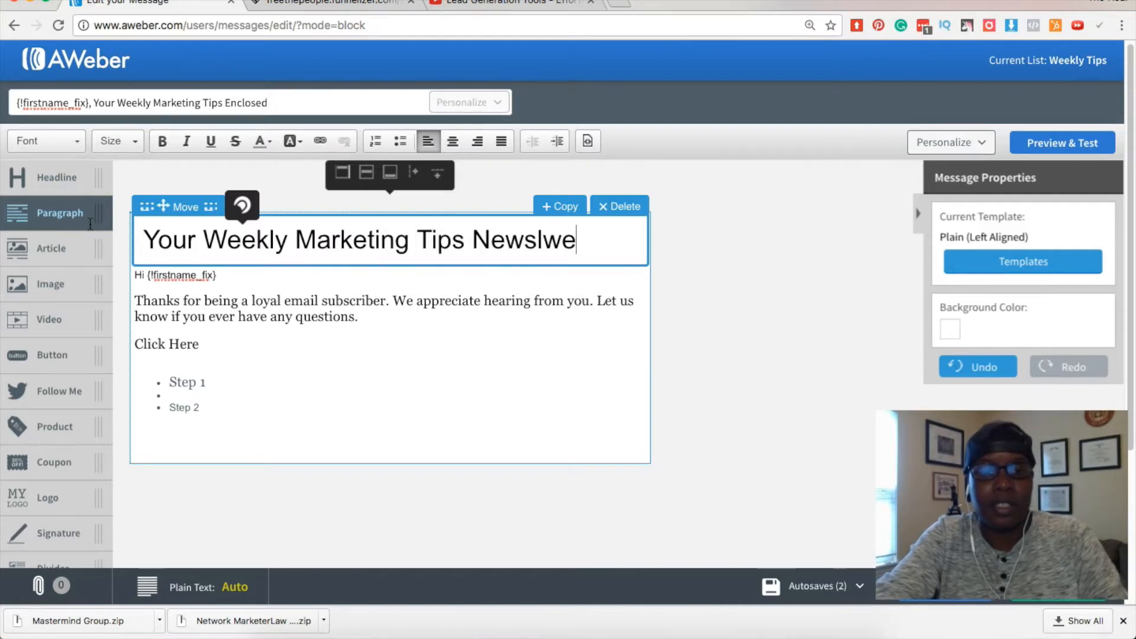
type("arketing Tips Newsletter")
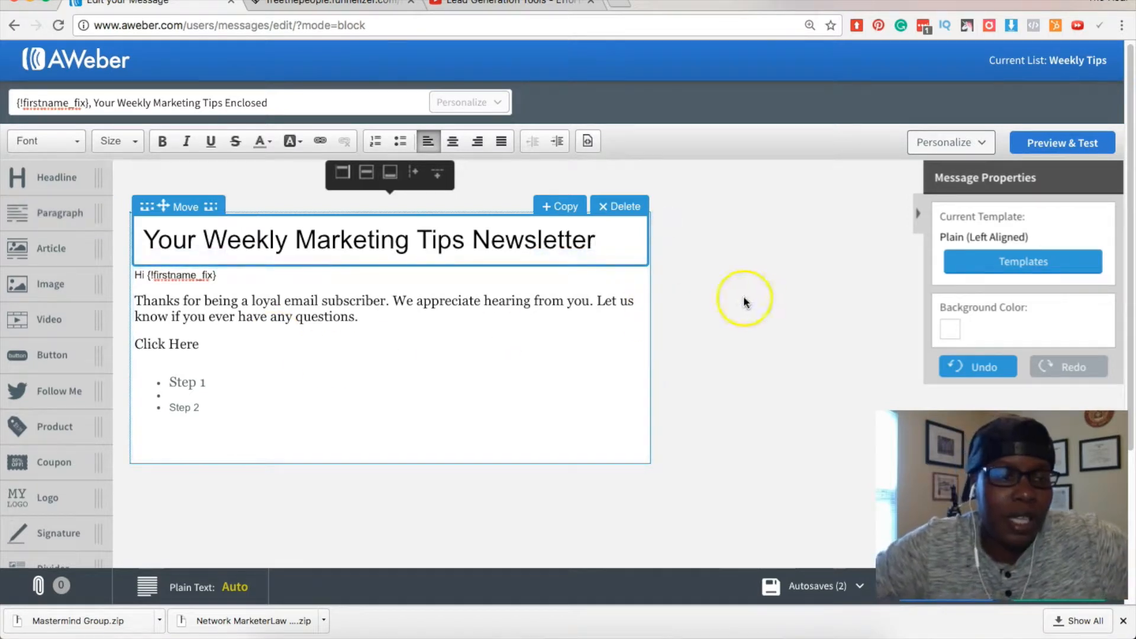
- Add a paragraph block below the bulleted list and an article block directly above that new paragraph
left_click(274, 342)
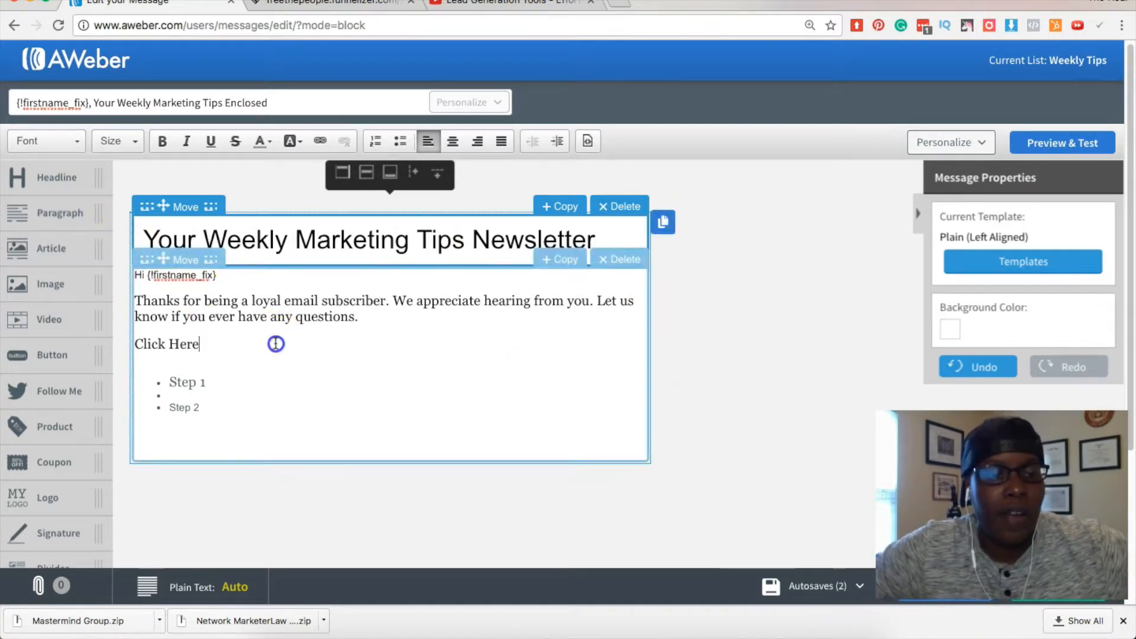
left_click_drag(60, 214, 336, 442)
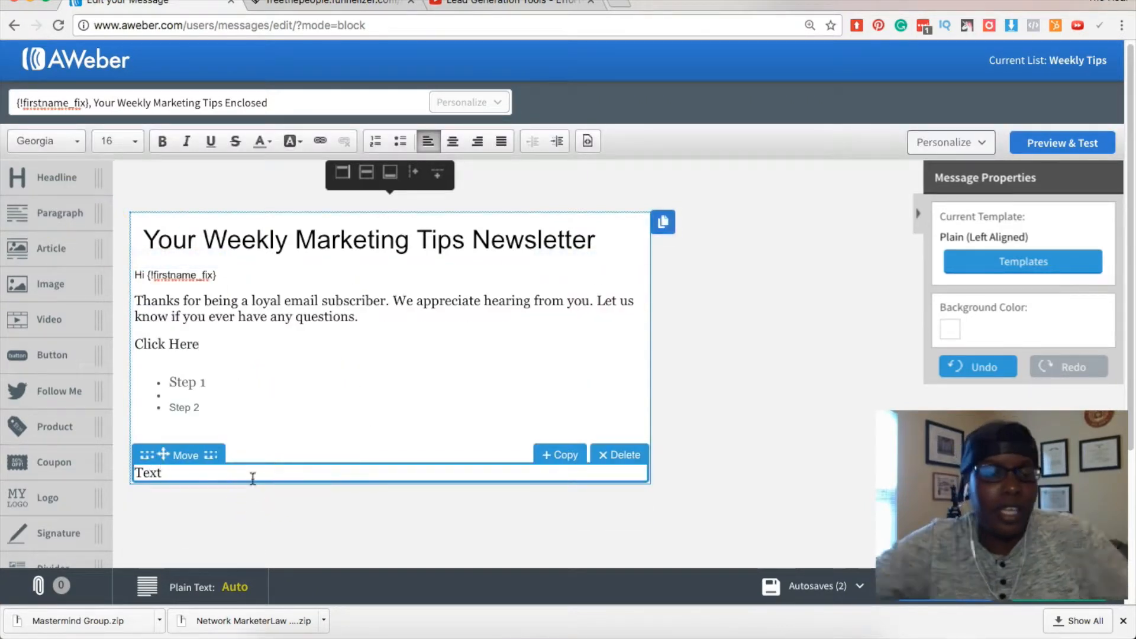
scroll(253, 480, "down", 1)
left_click_drag(69, 246, 355, 485)
scroll(355, 485, "down", 5)
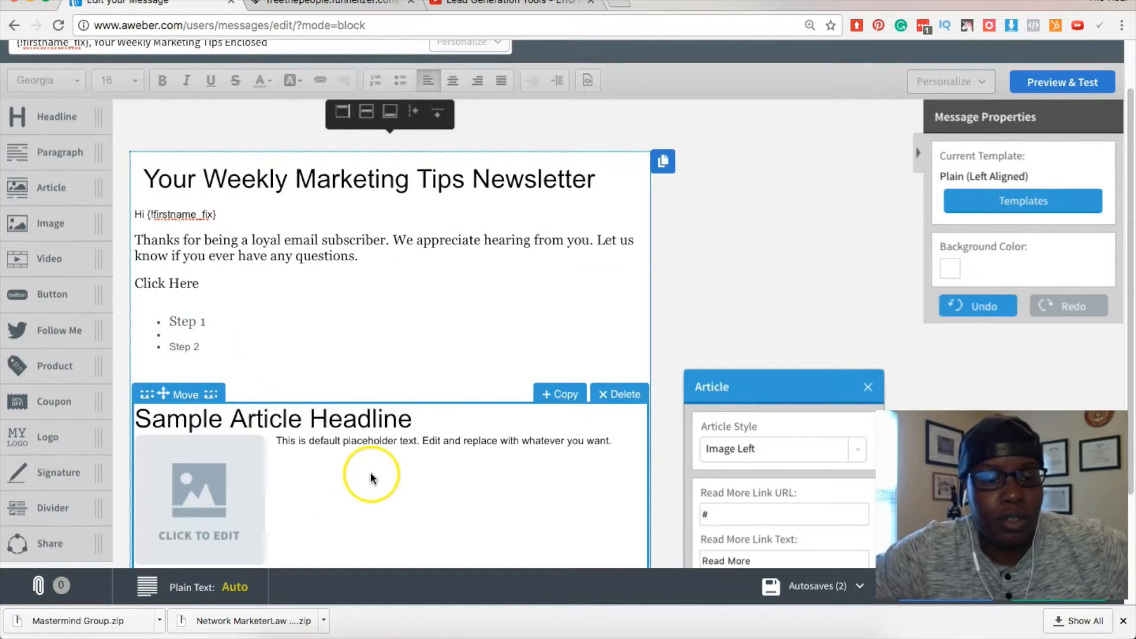
- Examine the image URL and image link settings of the article's placeholder image, and return to the article text
left_click(212, 437)
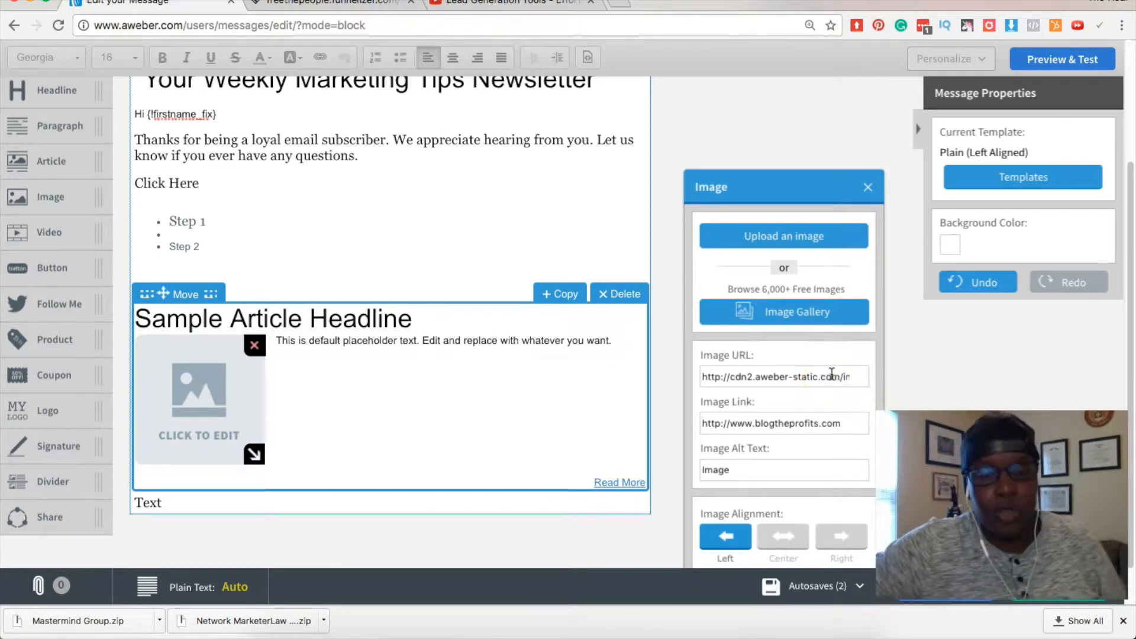
left_click(850, 375)
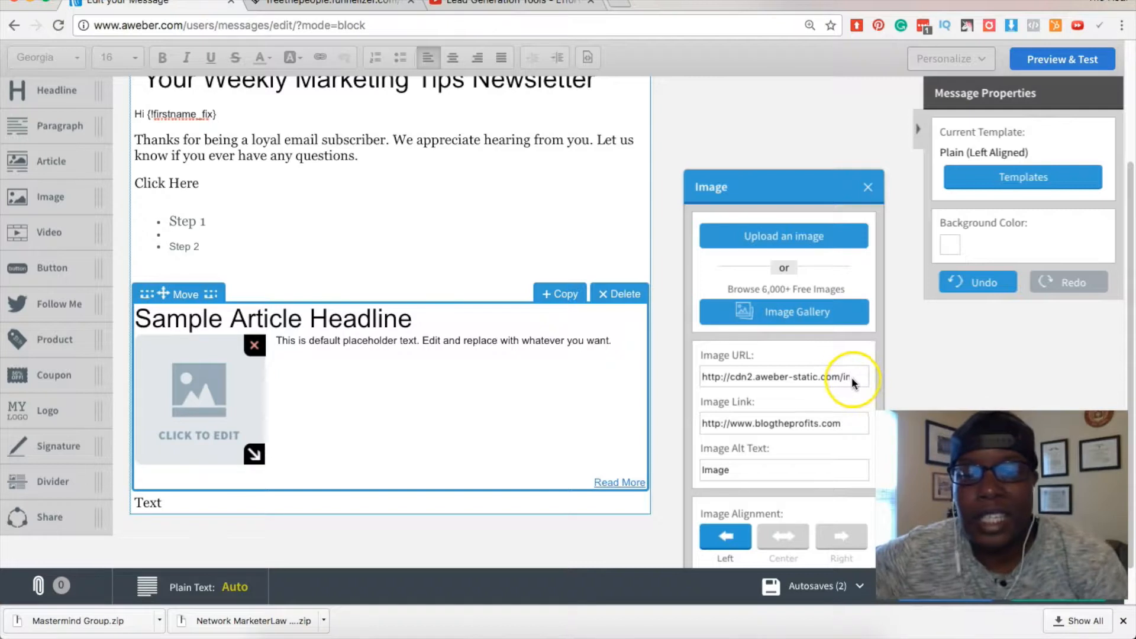
triple_click(837, 377)
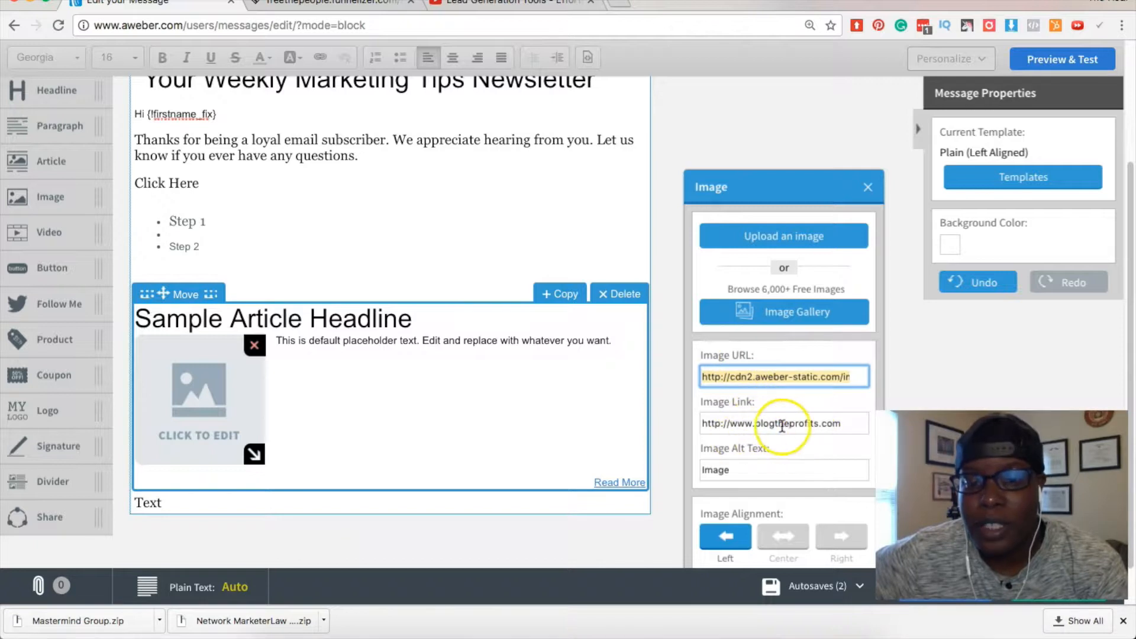
left_click(847, 423)
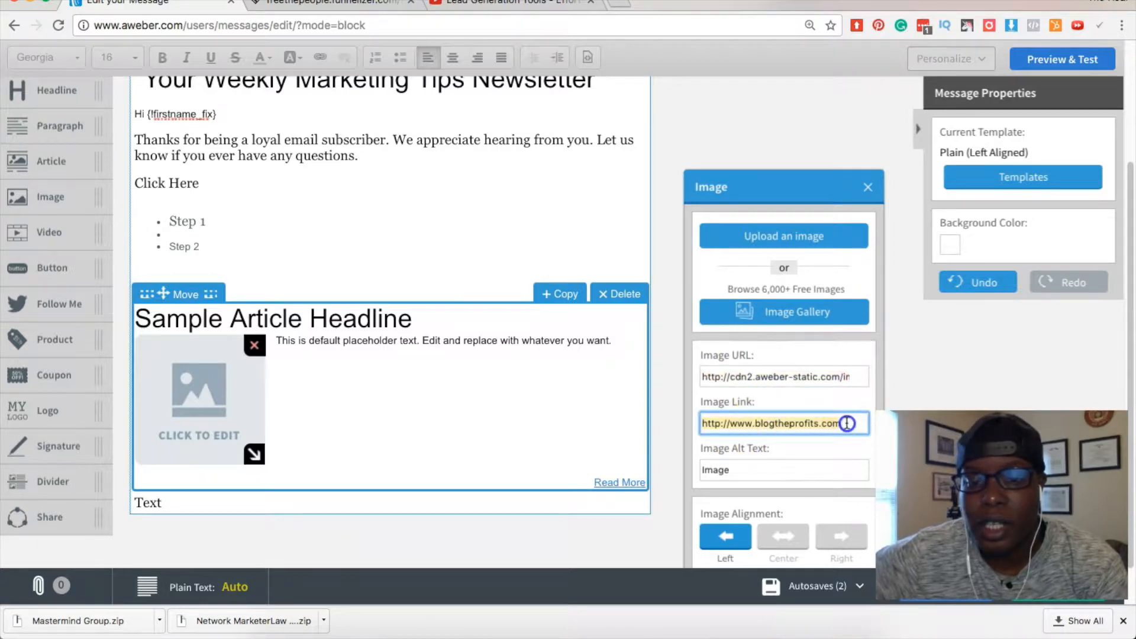
left_click(277, 341)
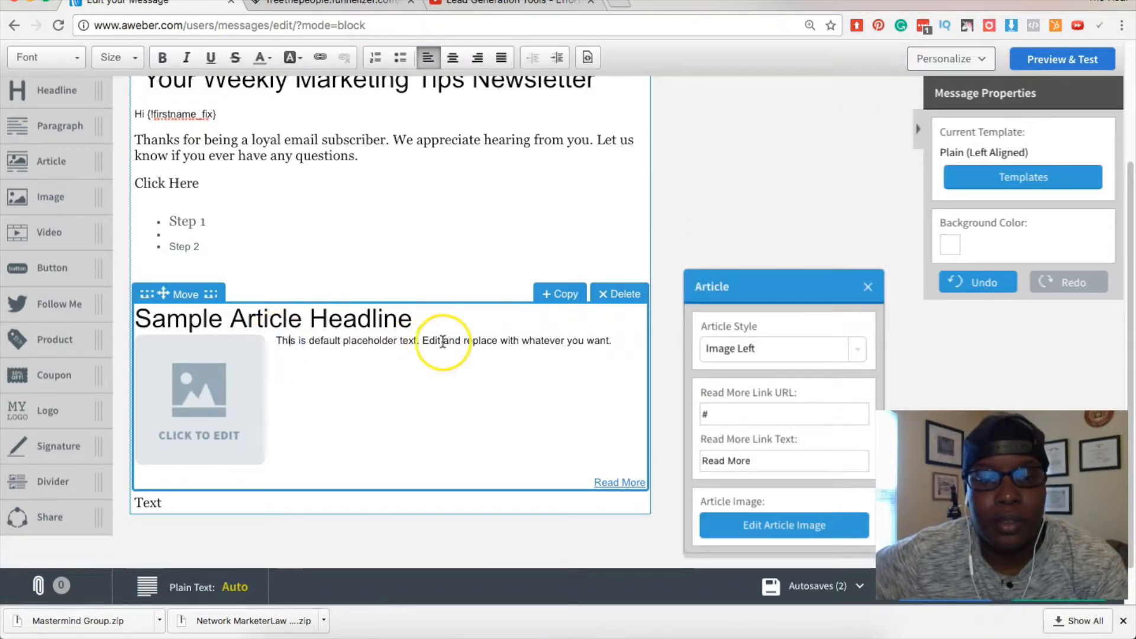
- Delete the article block and the "Text" paragraph block below the bulleted list
left_click(610, 293)
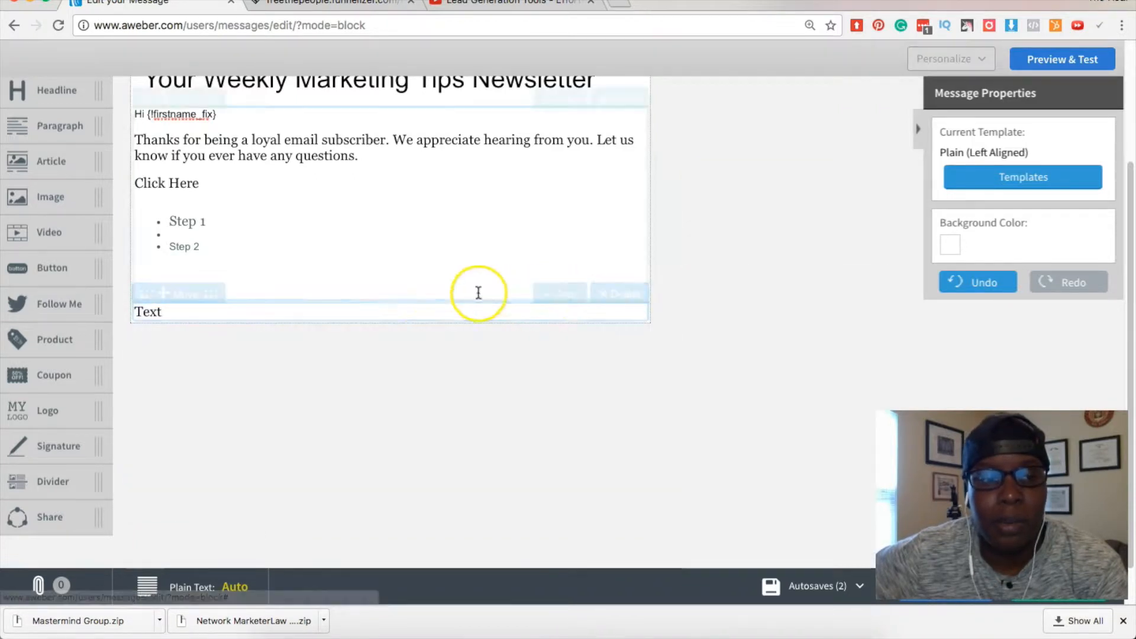
left_click(605, 295)
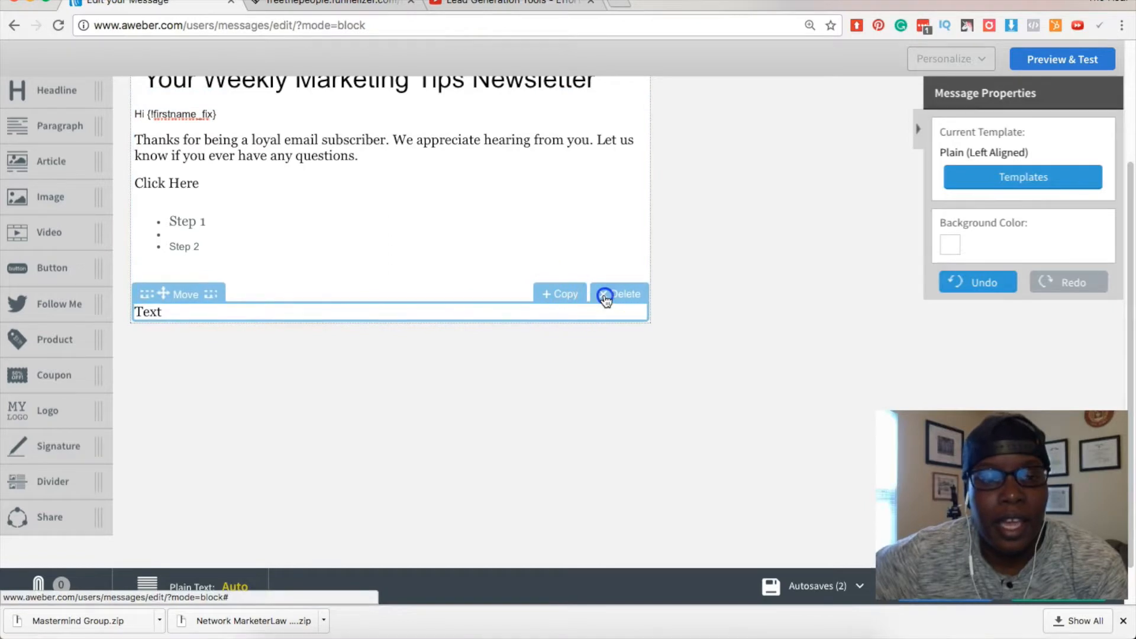
- Add an image block below the bulleted list and try filling it with the "AWeber Tutorial 2017" picture from the uploaded images
scroll(477, 313, "up", 2)
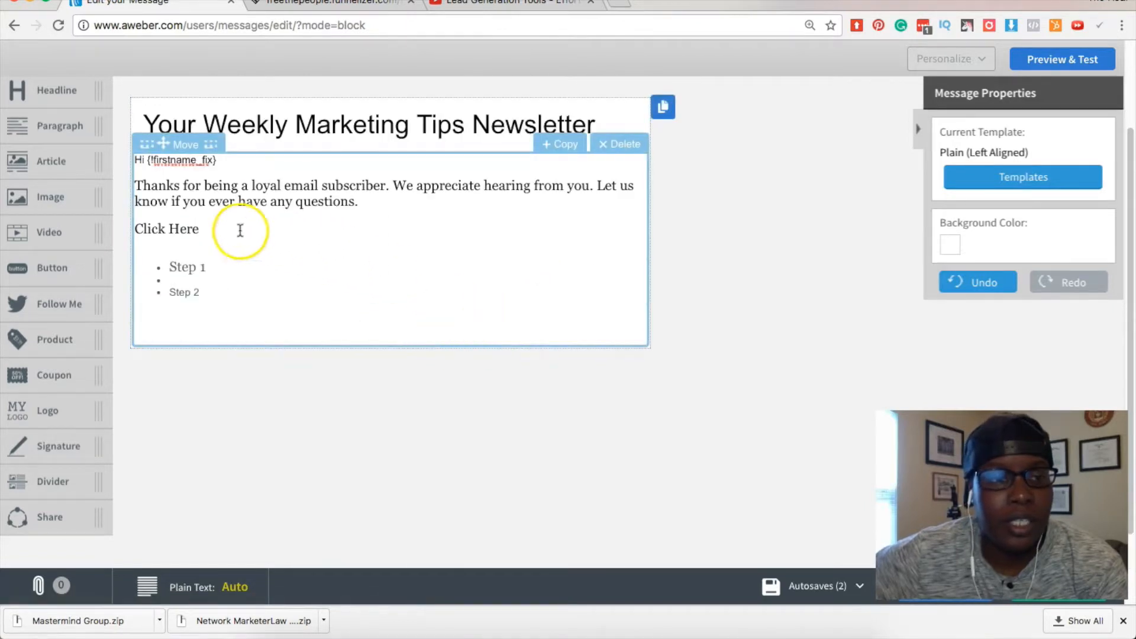
left_click_drag(39, 201, 301, 385)
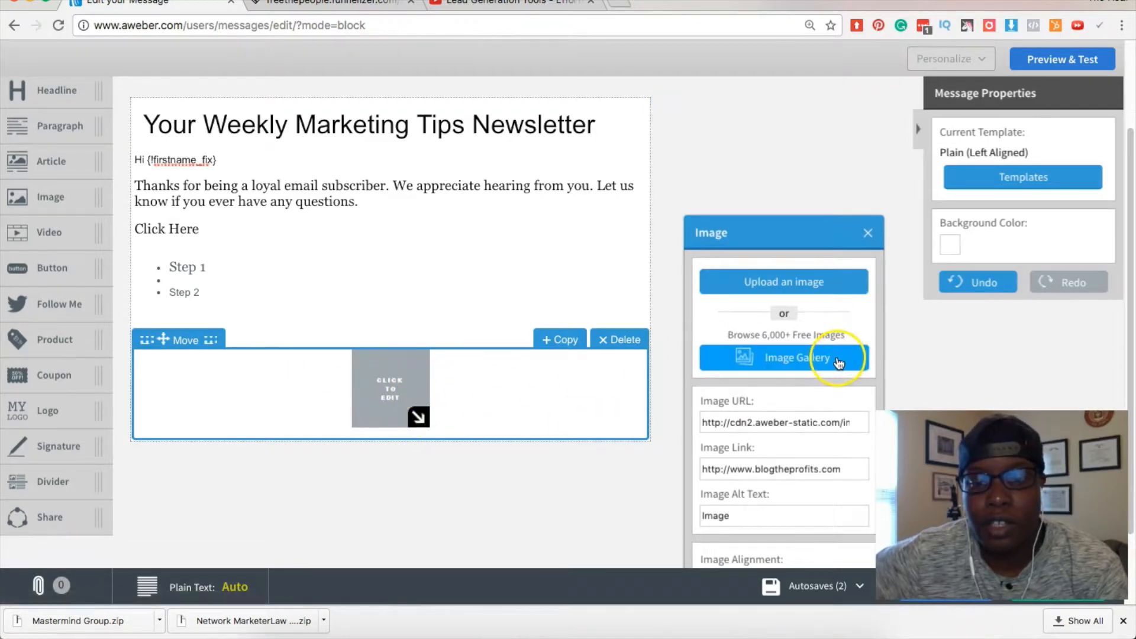
left_click(807, 358)
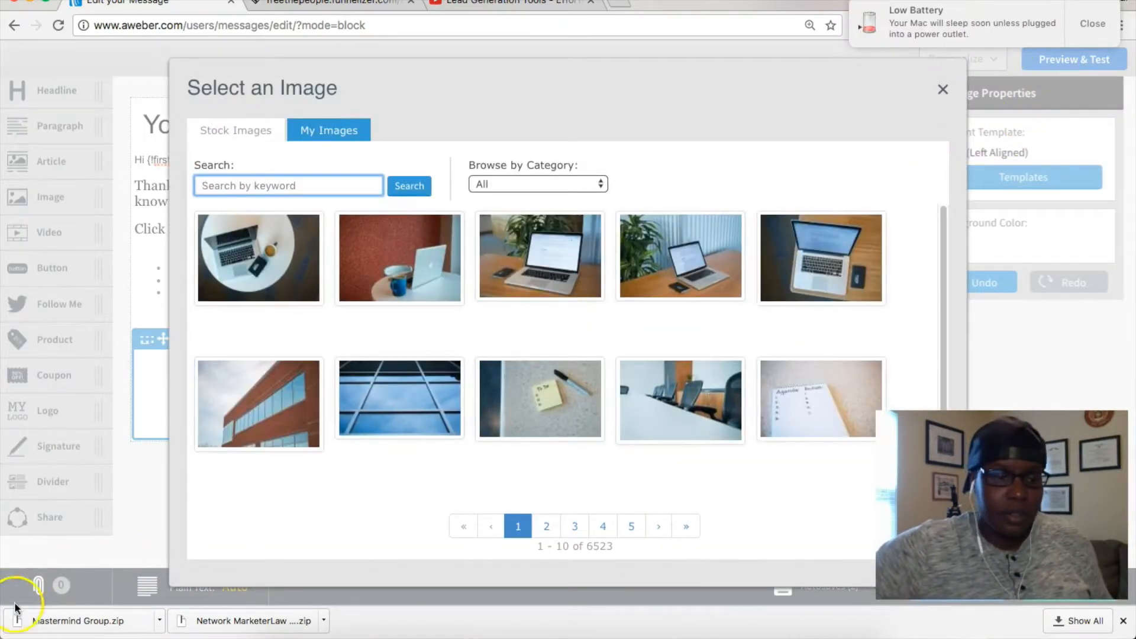
left_click(33, 619)
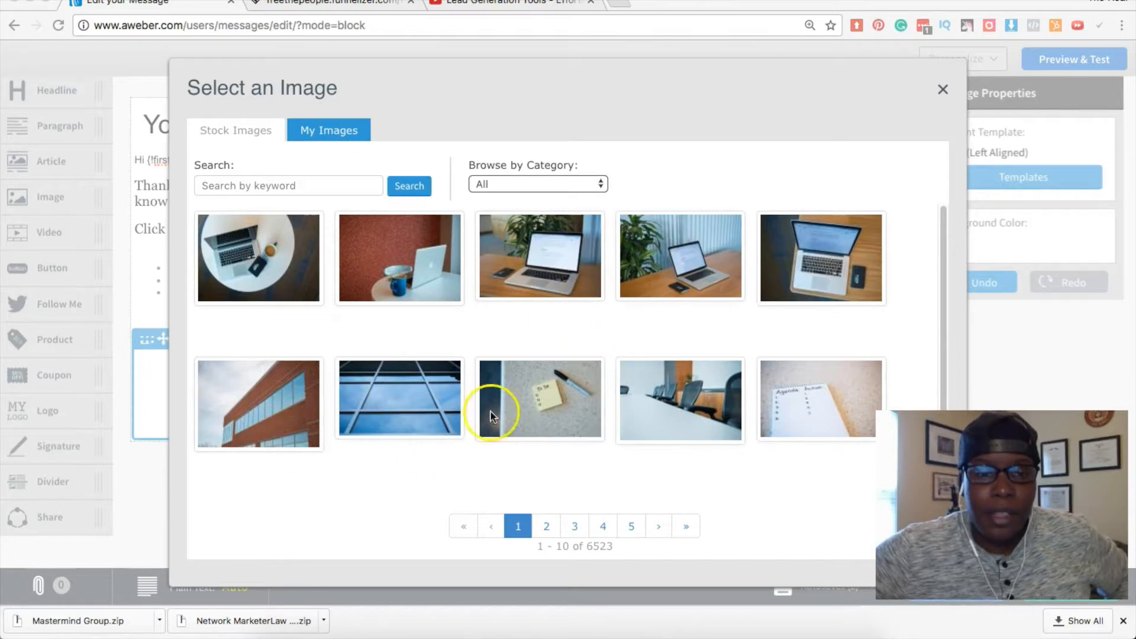
left_click(330, 130)
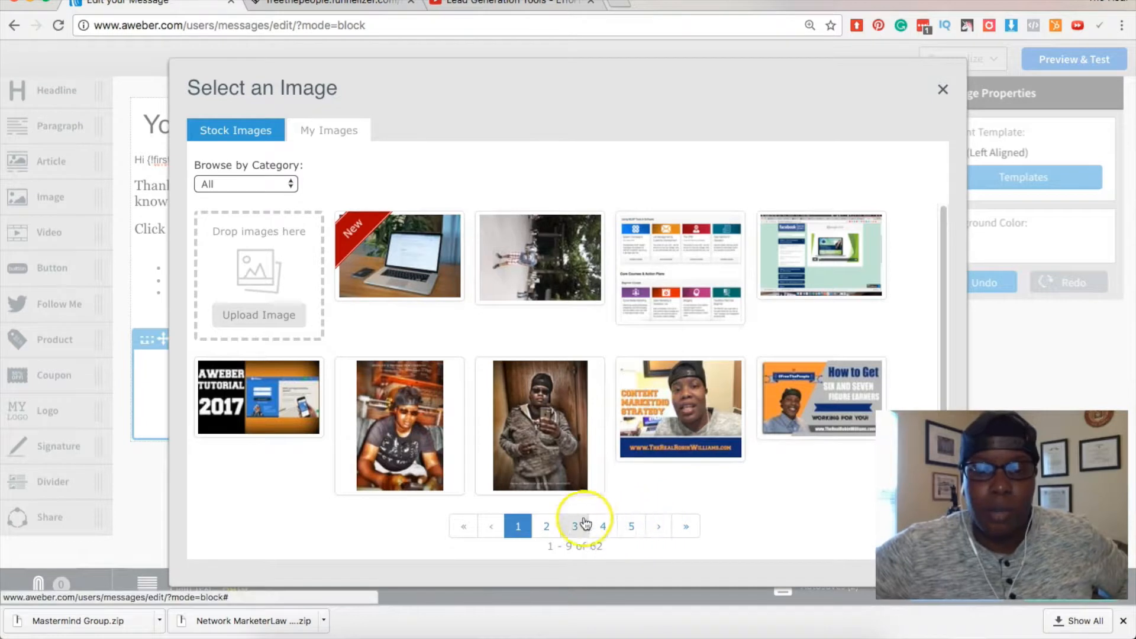
mouse_move(688, 445)
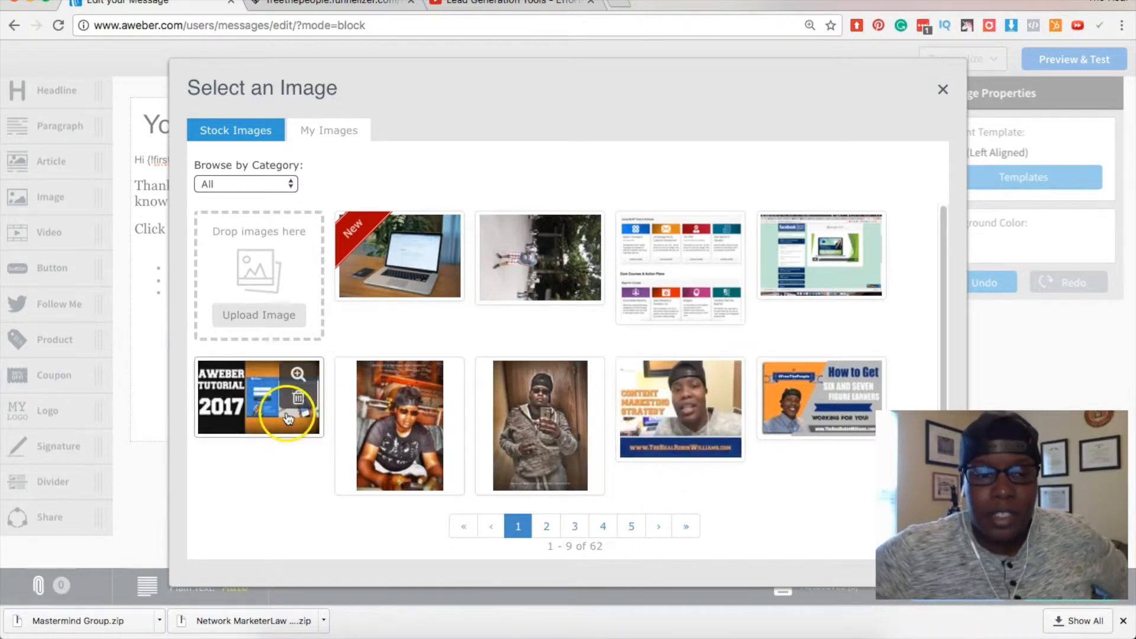
left_click(255, 408)
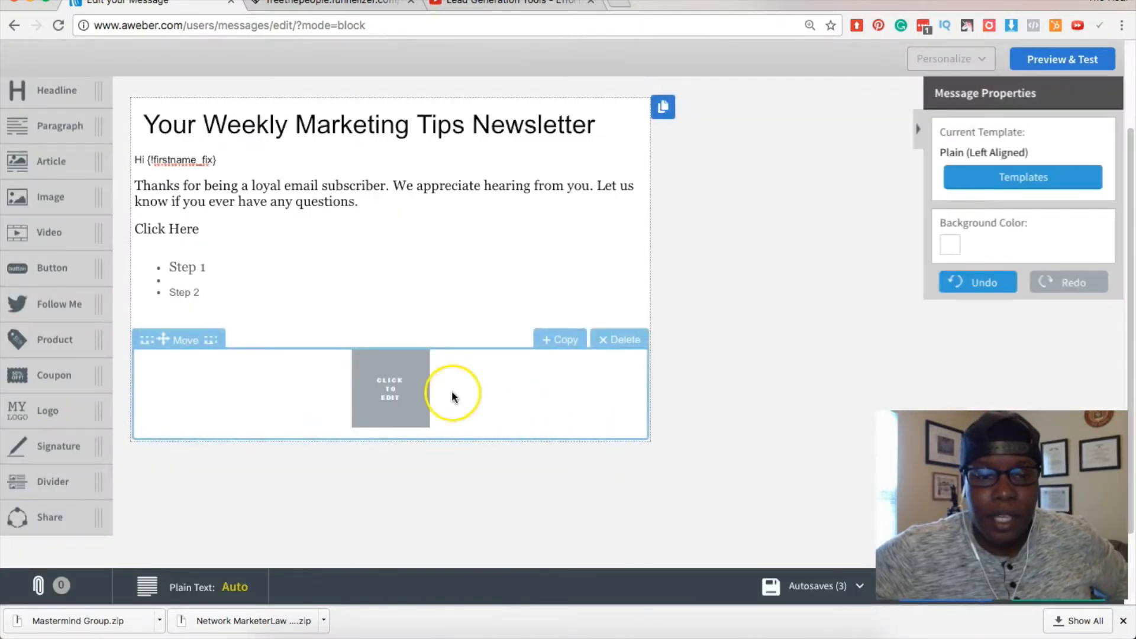
- Insert the "AWeber Tutorial 2017" picture from the image gallery into the placeholder image block
left_click(393, 395)
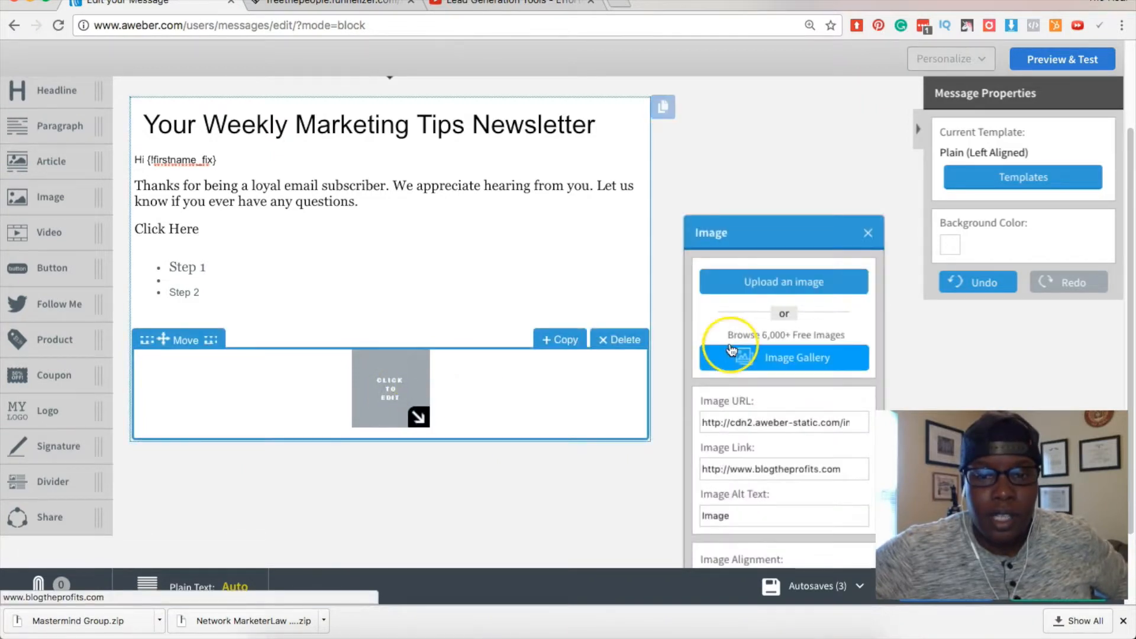
left_click(748, 357)
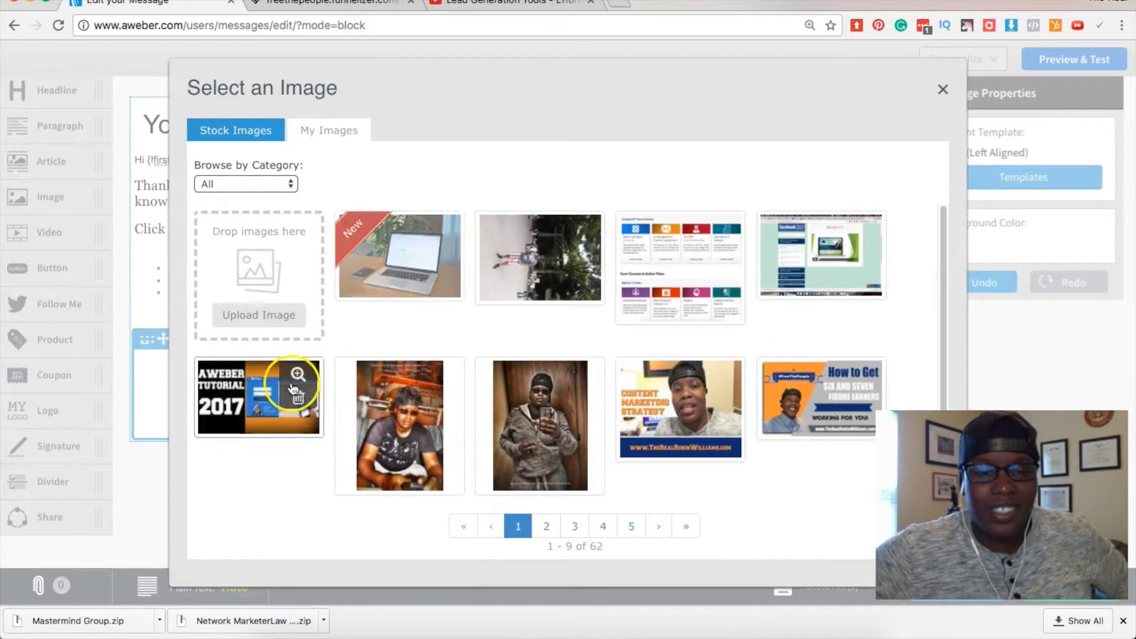
left_click(255, 396)
left_click(329, 406)
- Shrink the "AWeber Tutorial 2017" image to about two-thirds of its width and try left-aligning it
scroll(330, 414, "down", 2)
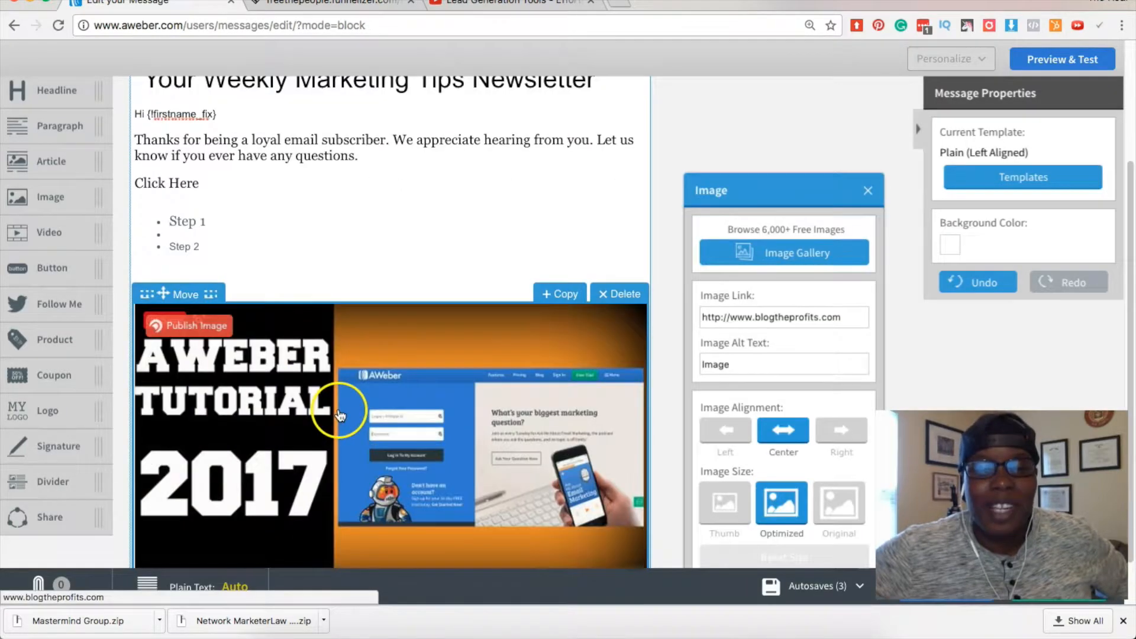
left_click_drag(635, 524, 541, 431)
left_click(725, 377)
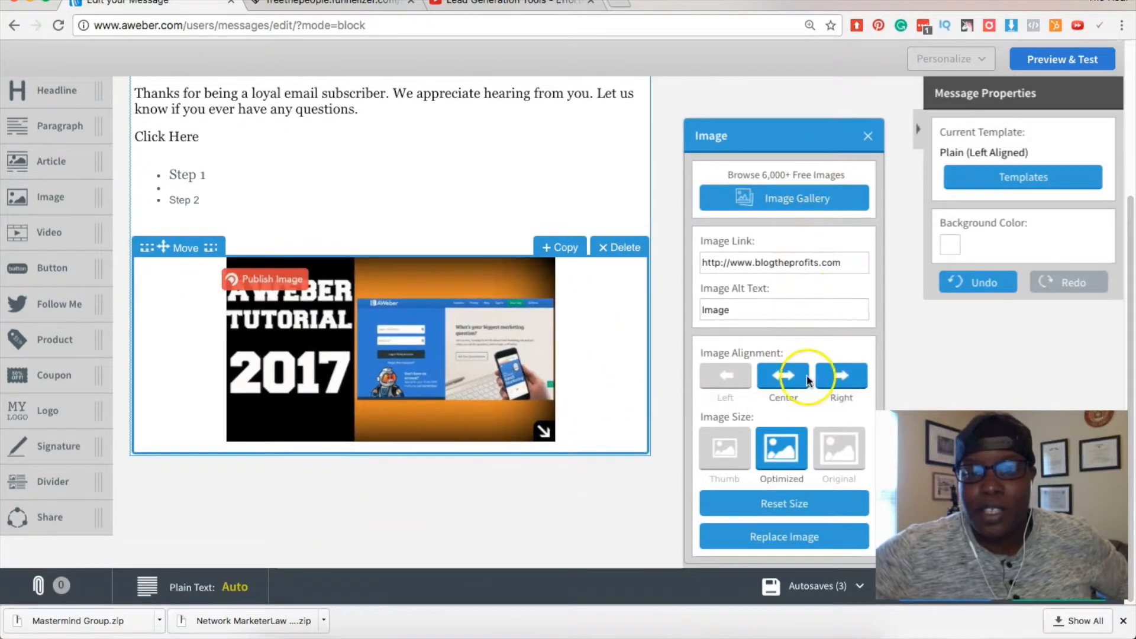
- Replace the "AWeber Tutorial 2017" picture's link with the sender's personal website address
left_click(844, 263)
left_click(837, 262)
key("super+a")
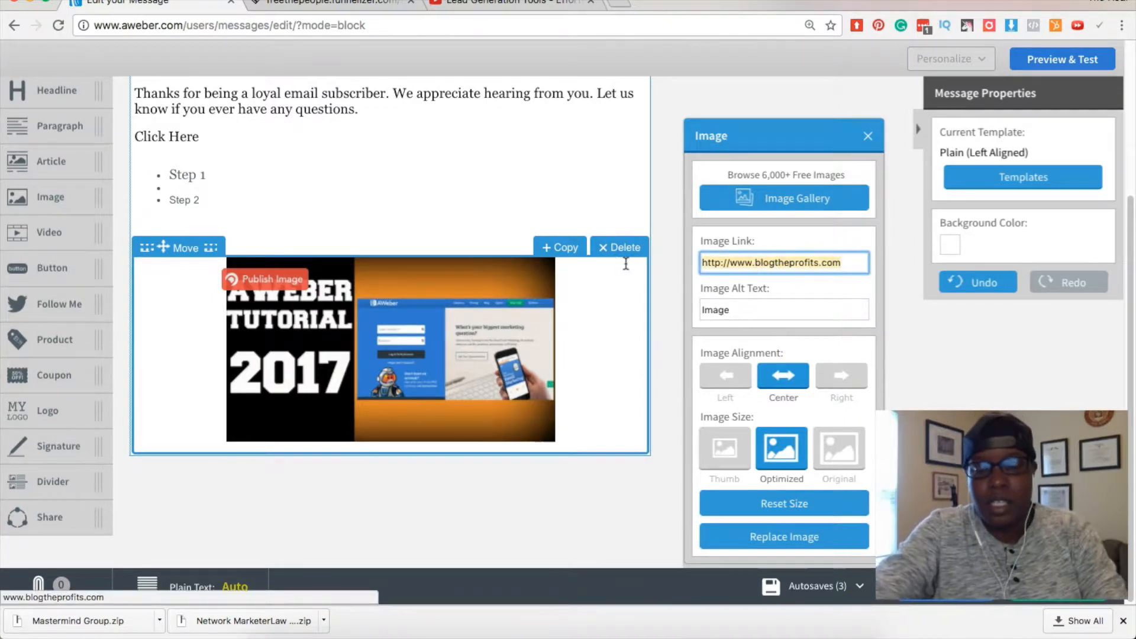
type("www.therealrobi")
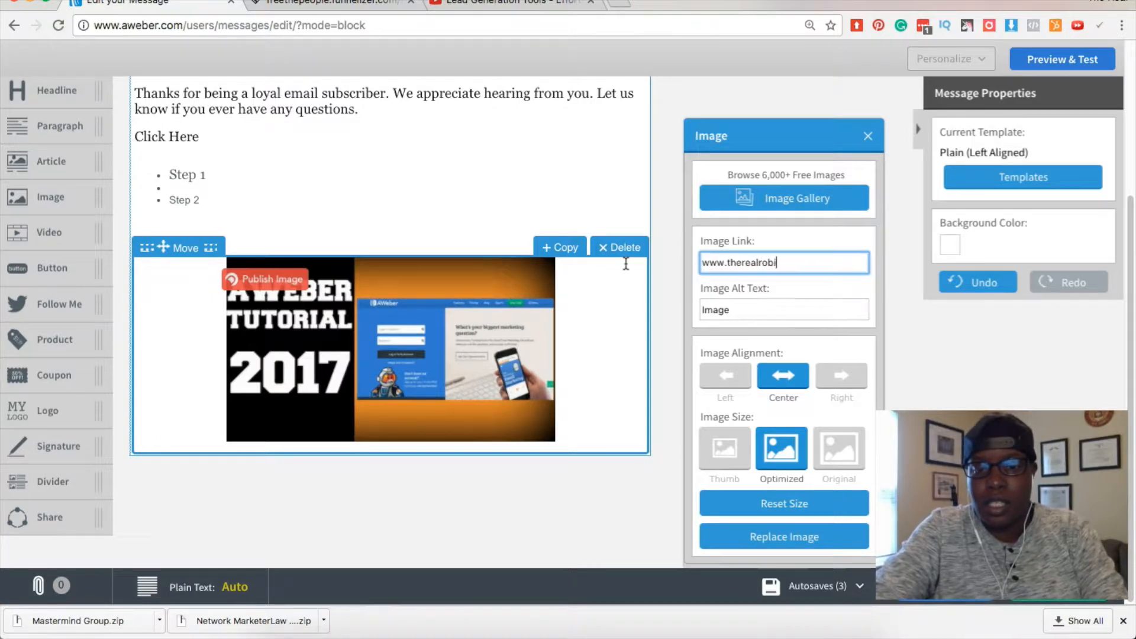
type("nwilliams.com")
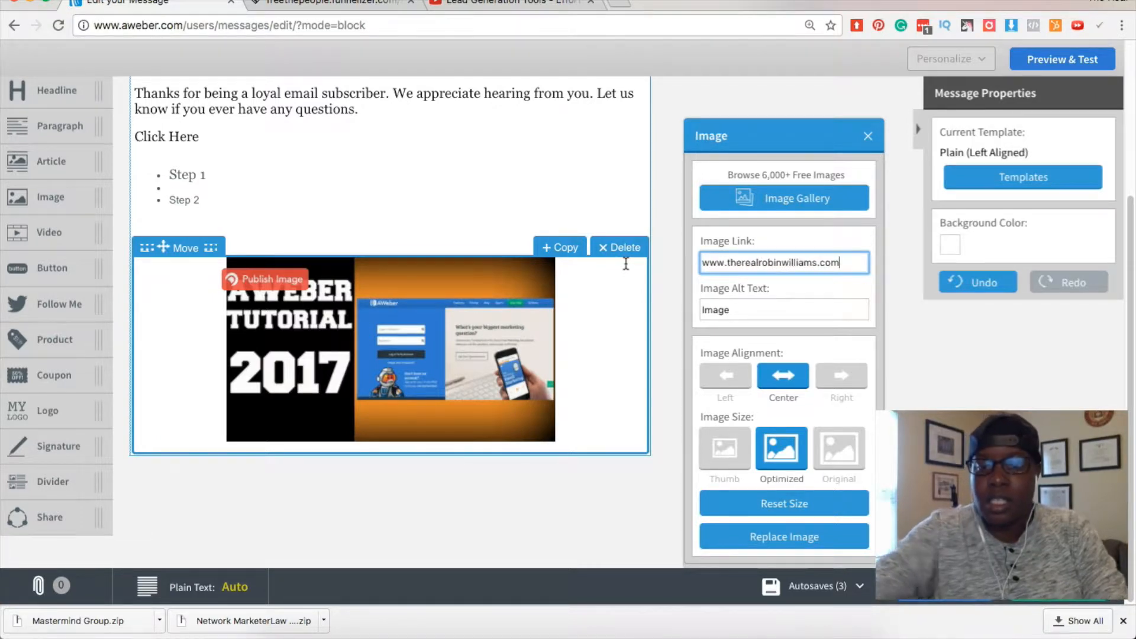
key("Tab")
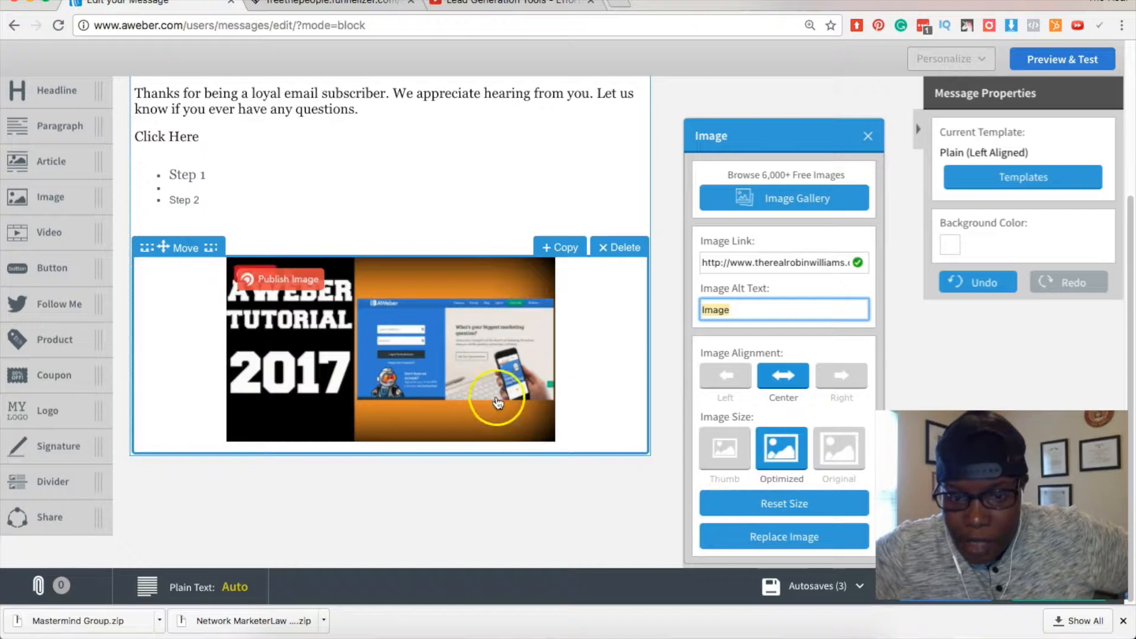
- Try the Thumb size on the "AWeber Tutorial 2017" picture and switch back to Optimized
left_click(460, 399)
left_click(736, 442)
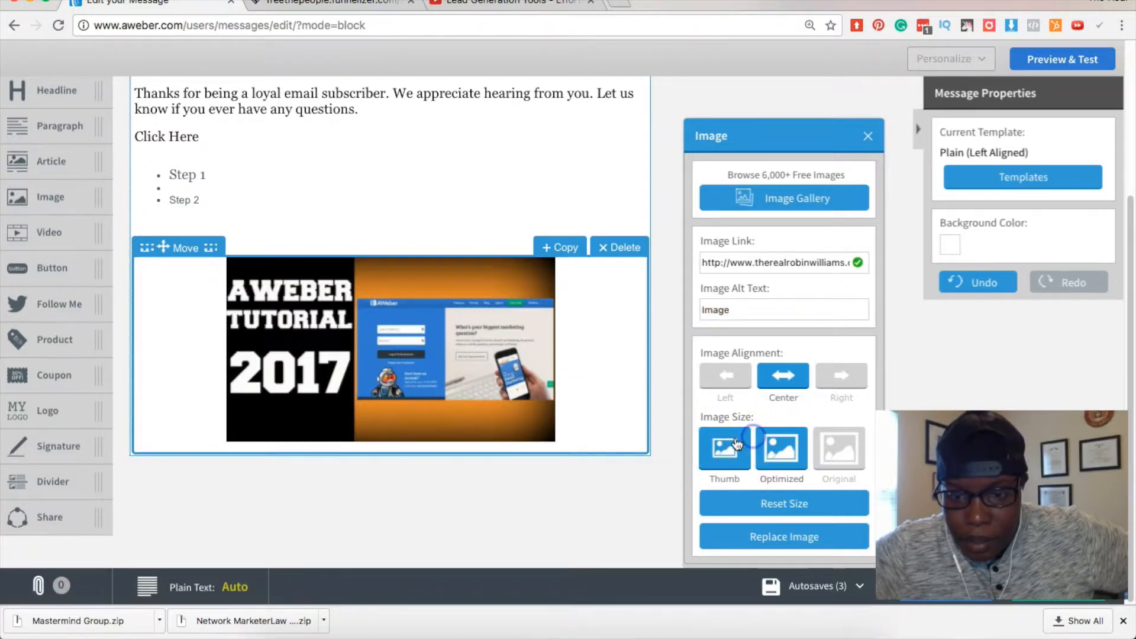
left_click(791, 459)
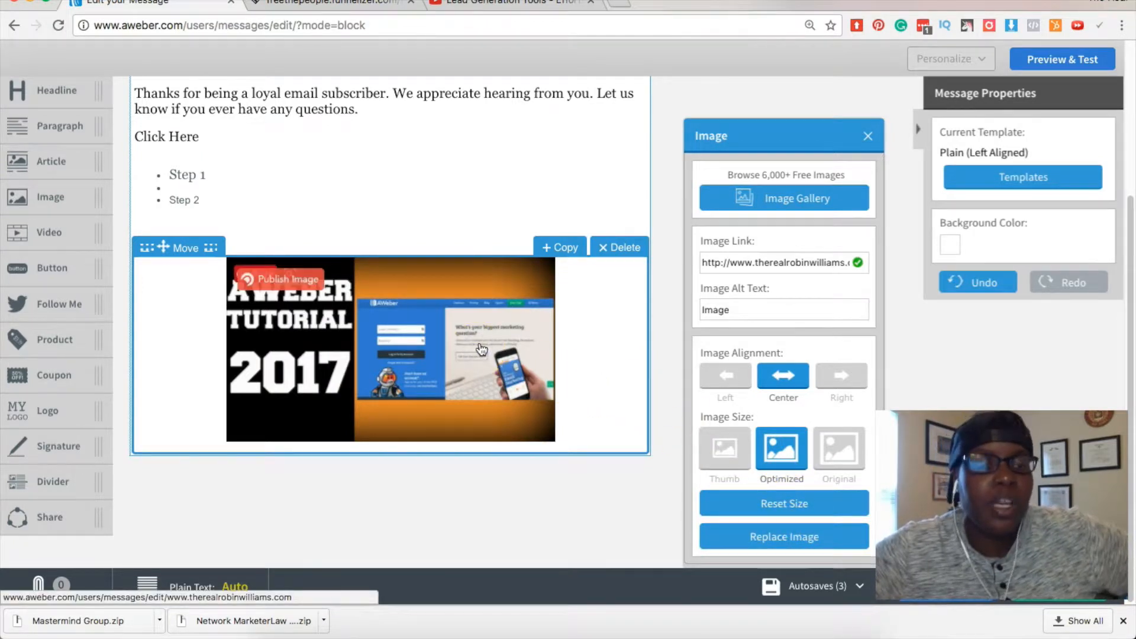
left_click(343, 490)
- Add an empty paragraph block below the "AWeber Tutorial 2017" picture
scroll(343, 483, "up", 1)
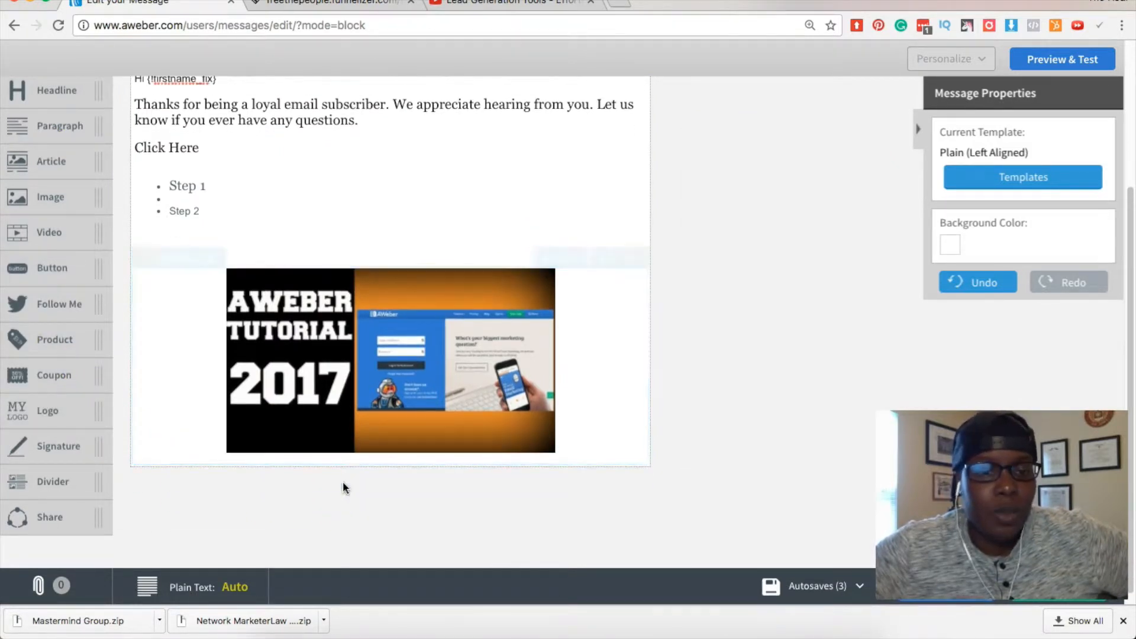
left_click_drag(71, 490, 55, 495)
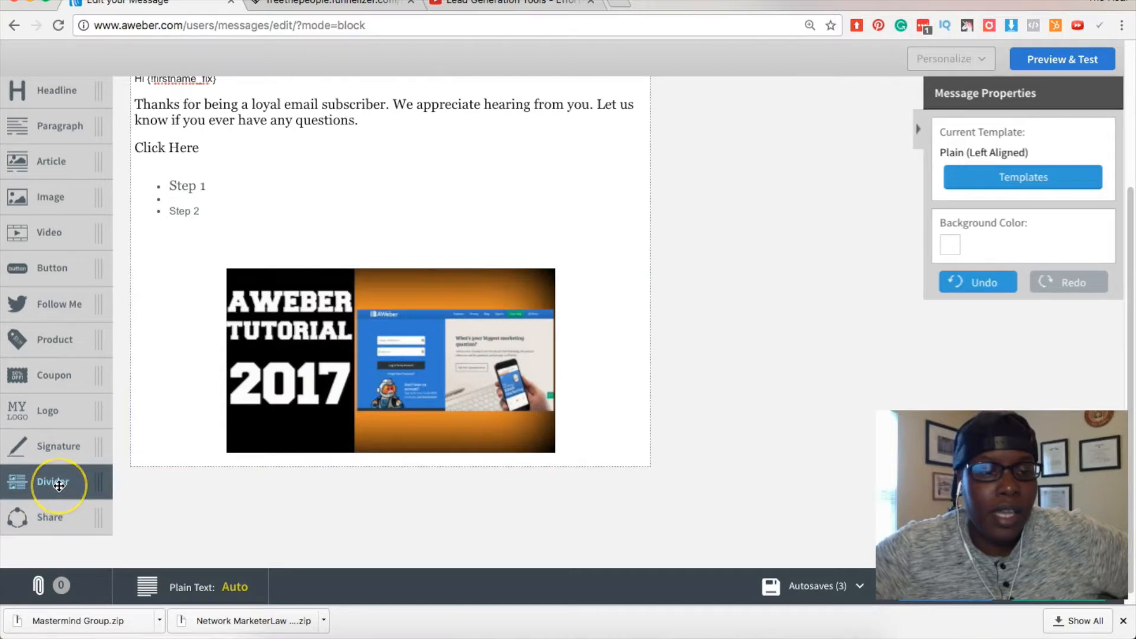
scroll(145, 470, "down", 1)
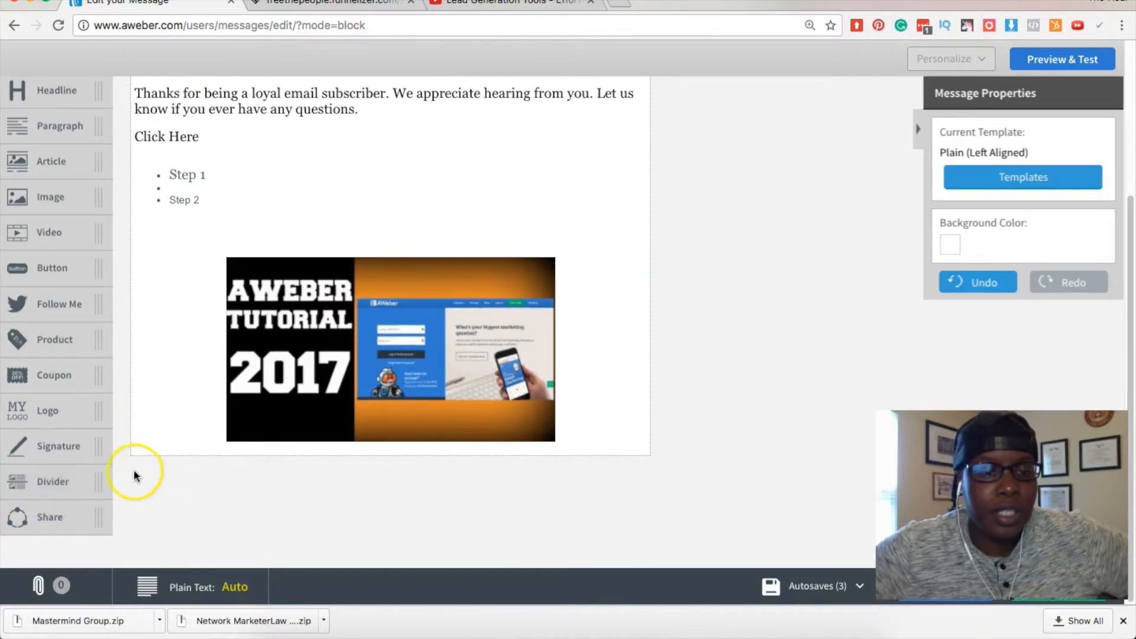
left_click_drag(62, 121, 350, 444)
left_click(312, 461)
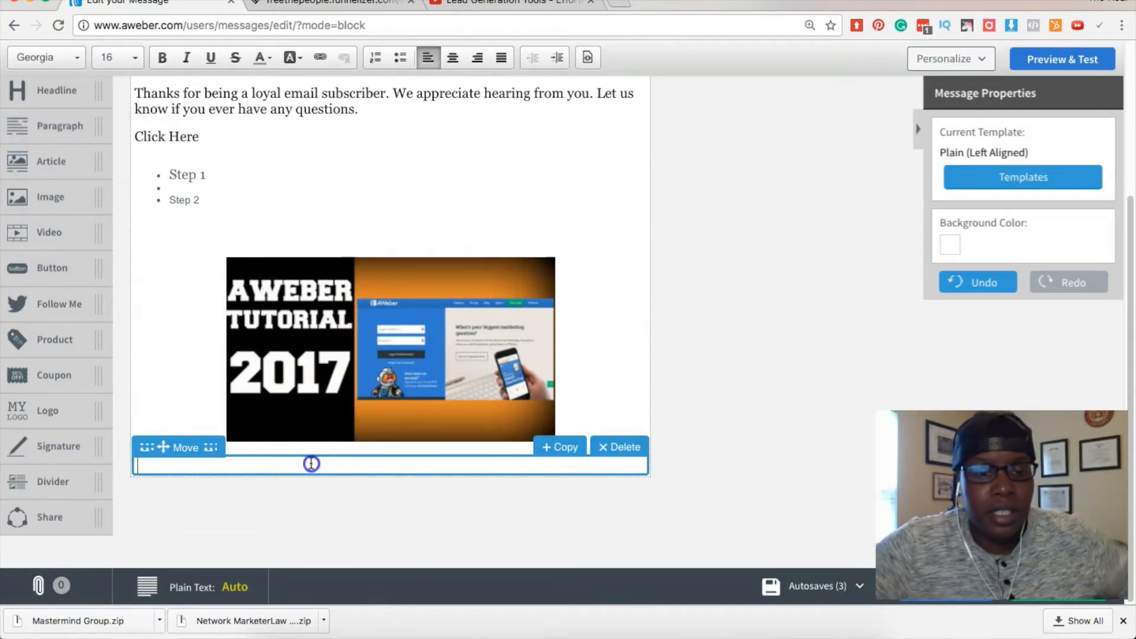
- Enter "Ex Para" as the text of the paragraph below the picture
type("fgfd")
key("BackSpace")
key("BackSpace")
key("BackSpace")
key("BackSpace")
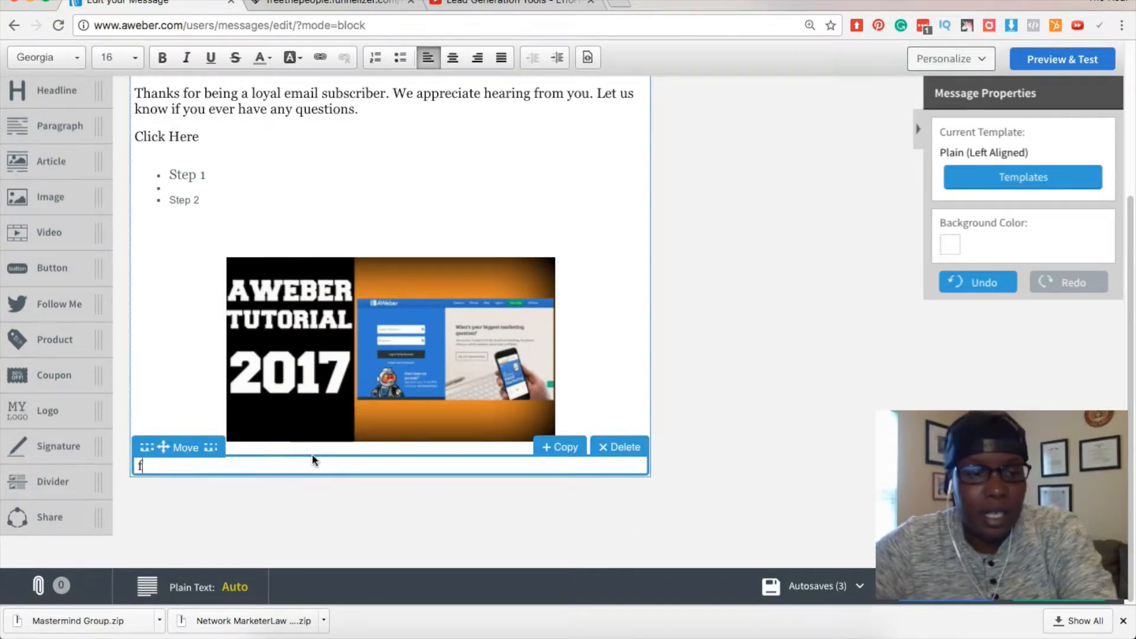
type("Exp")
key("BackSpace")
type("Para")
left_click(320, 501)
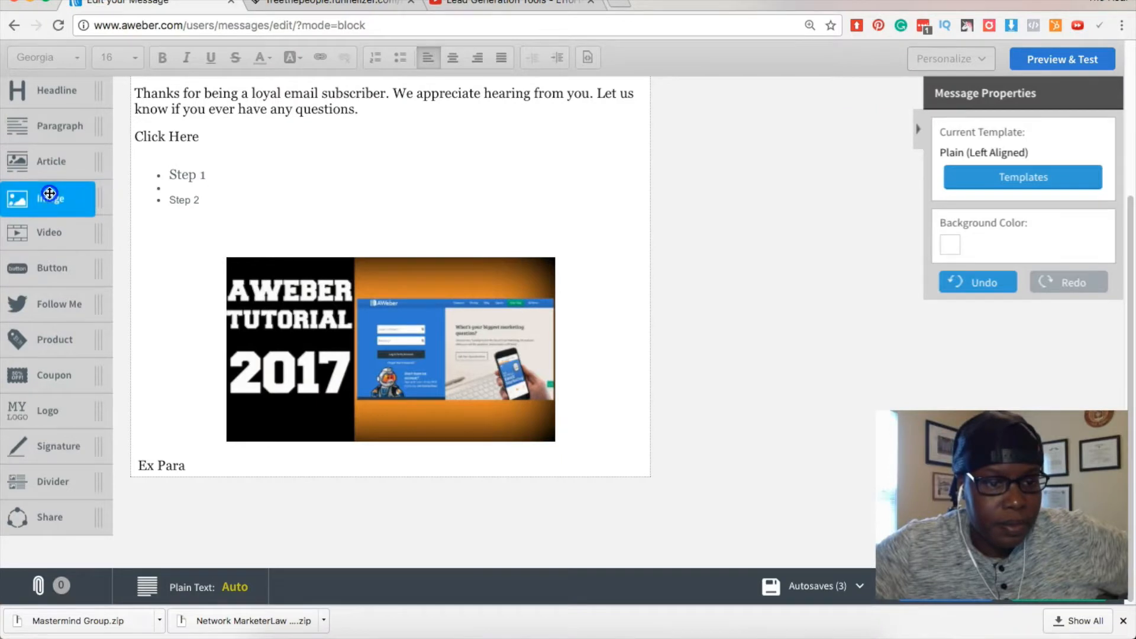
- Left-align the "AWeber Tutorial 2017" picture and check how the "Ex Para" paragraph sits next to it
left_click(449, 450)
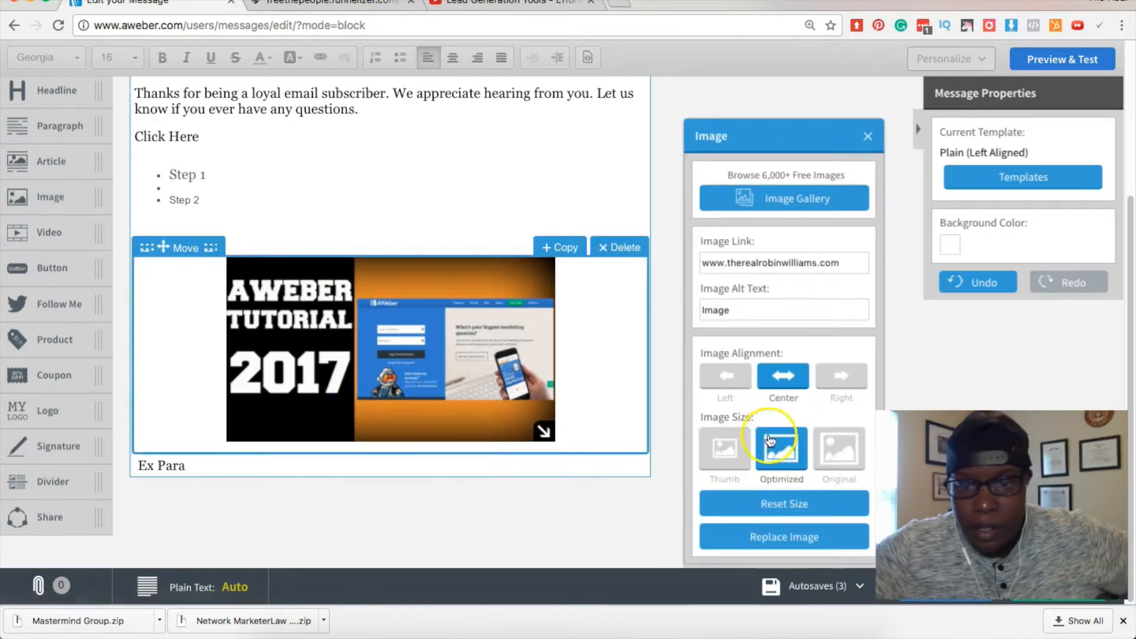
left_click(727, 381)
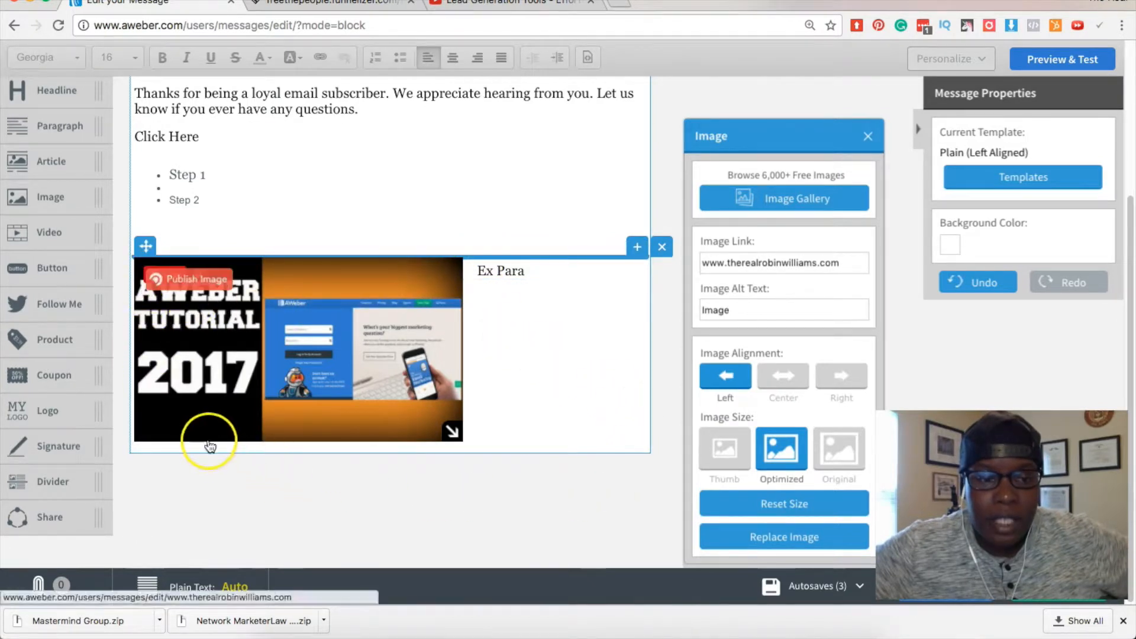
left_click(515, 273)
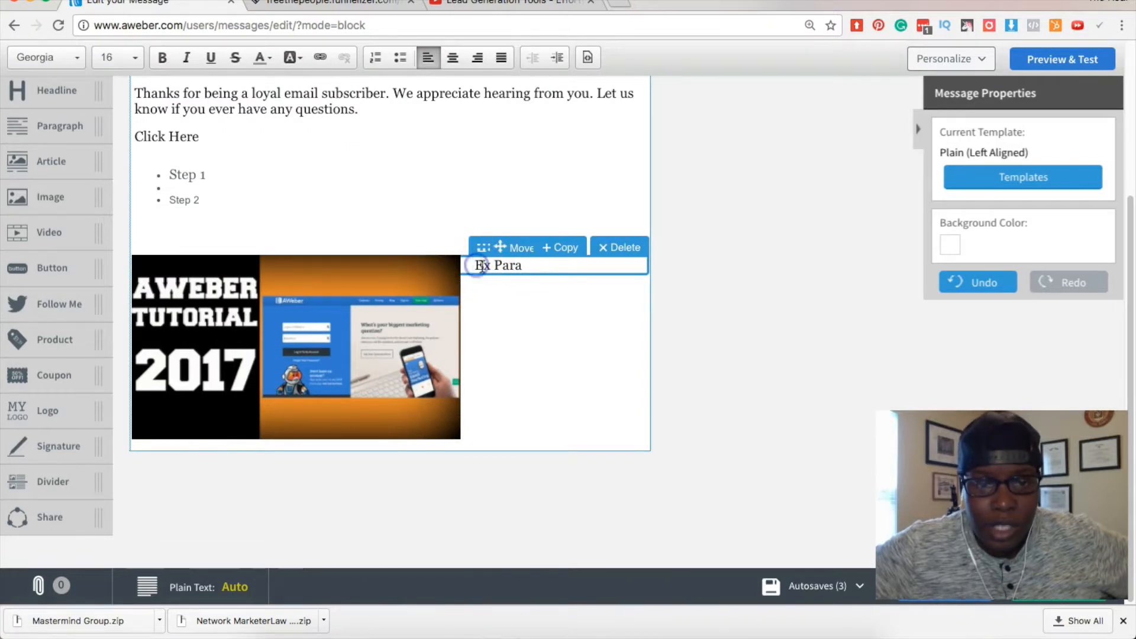
left_click(256, 464)
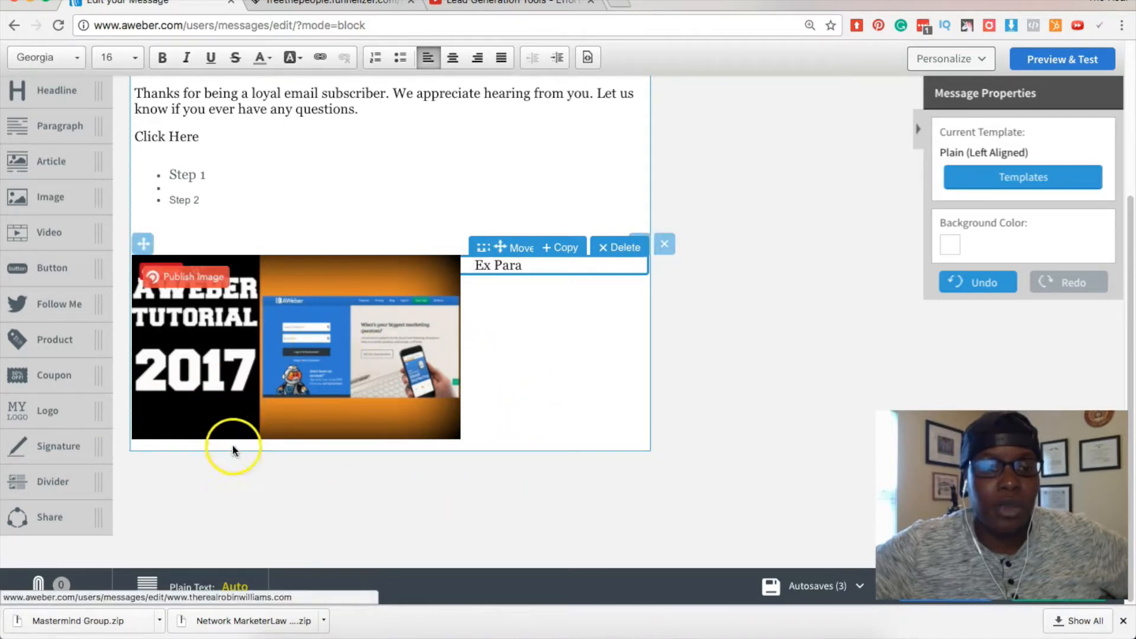
- Add a divider below the left-aligned picture and the "Ex Para" paragraph, keeping the 3 px dashed border
left_click_drag(55, 480, 442, 299)
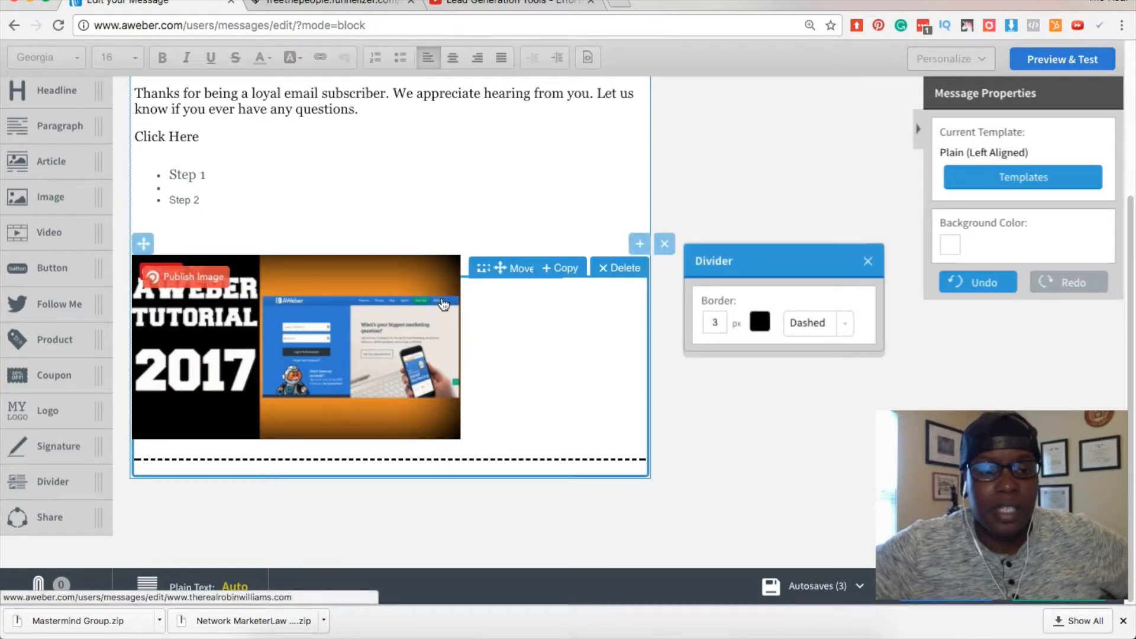
left_click(591, 510)
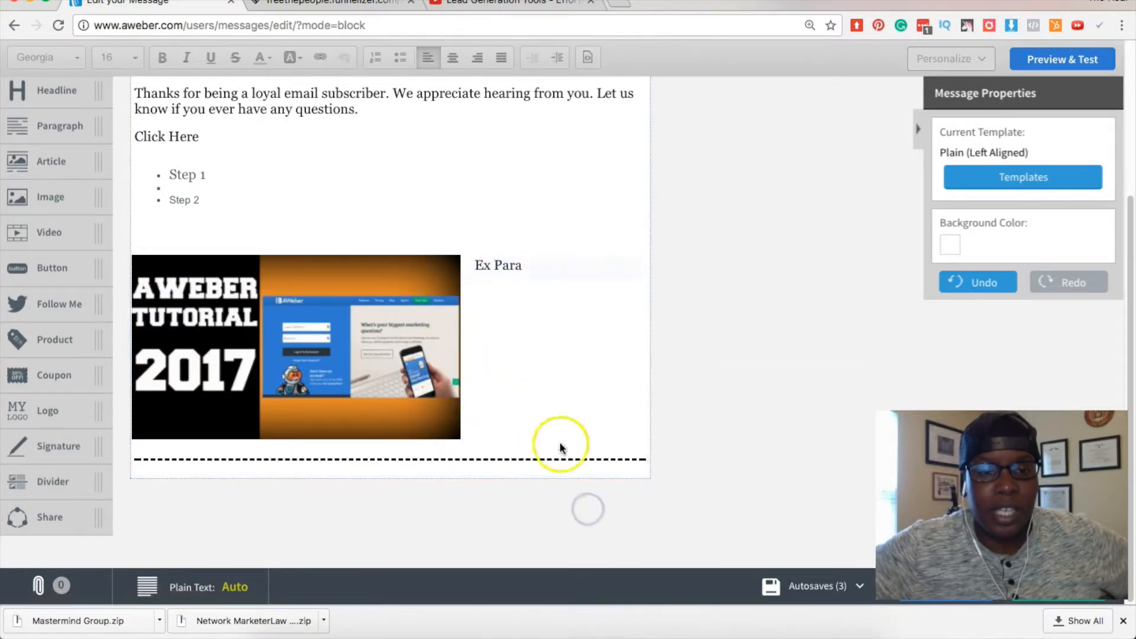
left_click(493, 421)
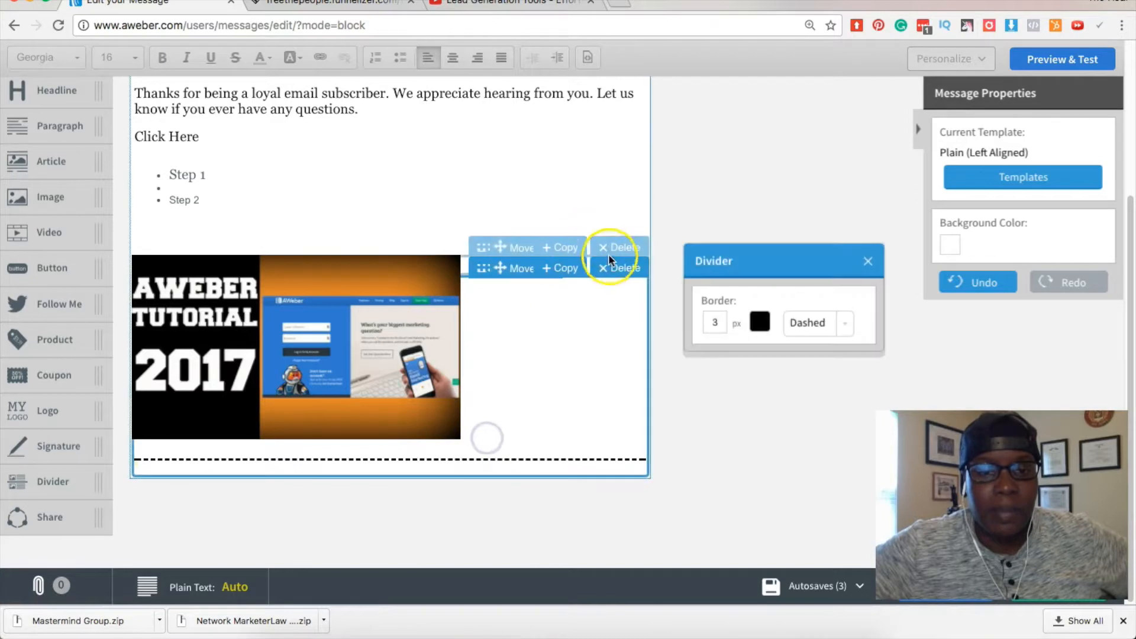
left_click(560, 337)
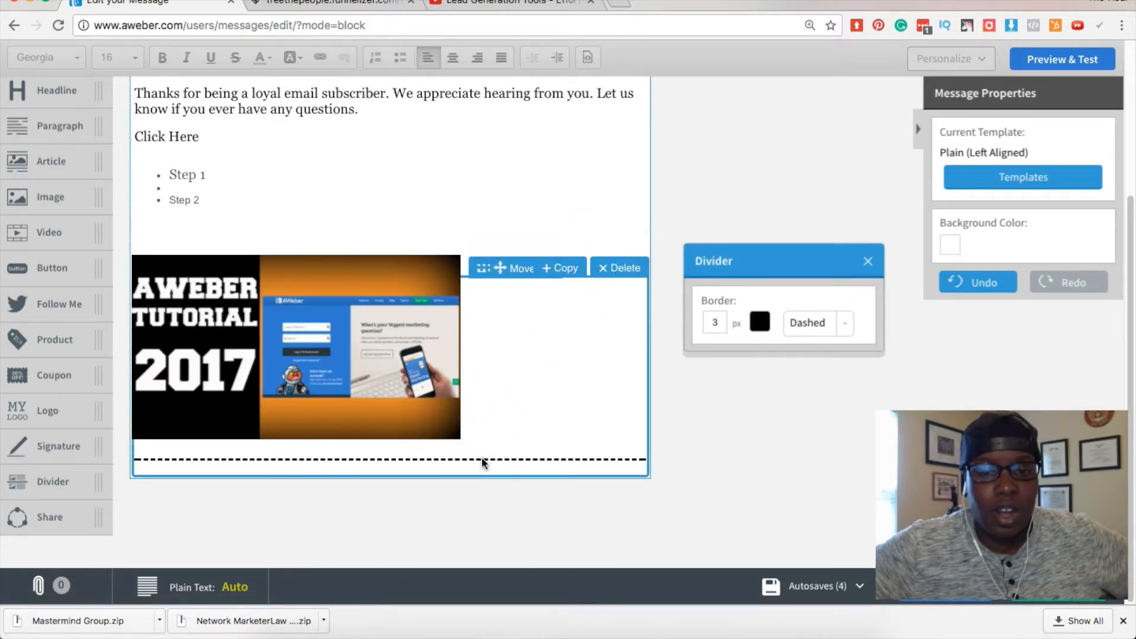
left_click(867, 260)
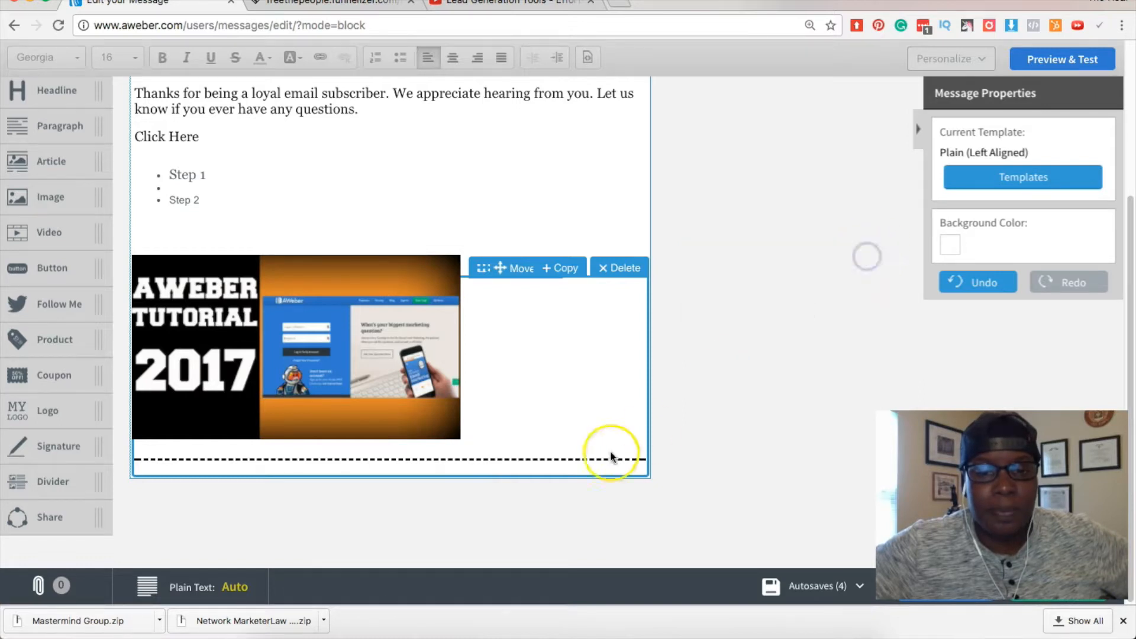
- Delete the dashed divider and the "Ex Para" paragraph block
left_click(609, 269)
left_click(495, 262)
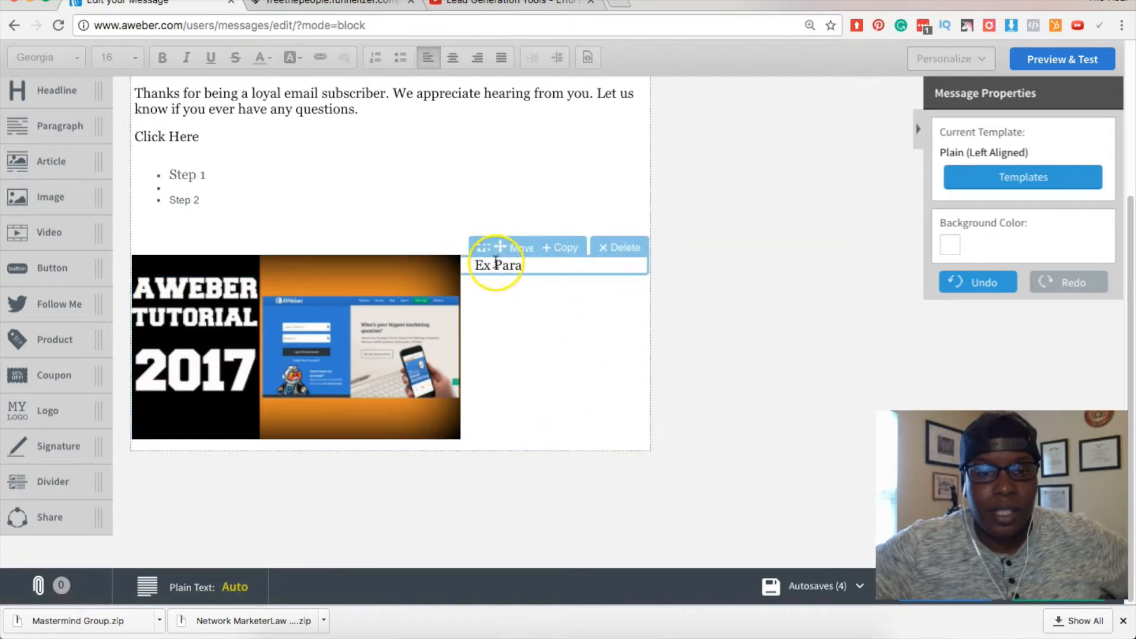
left_click(615, 249)
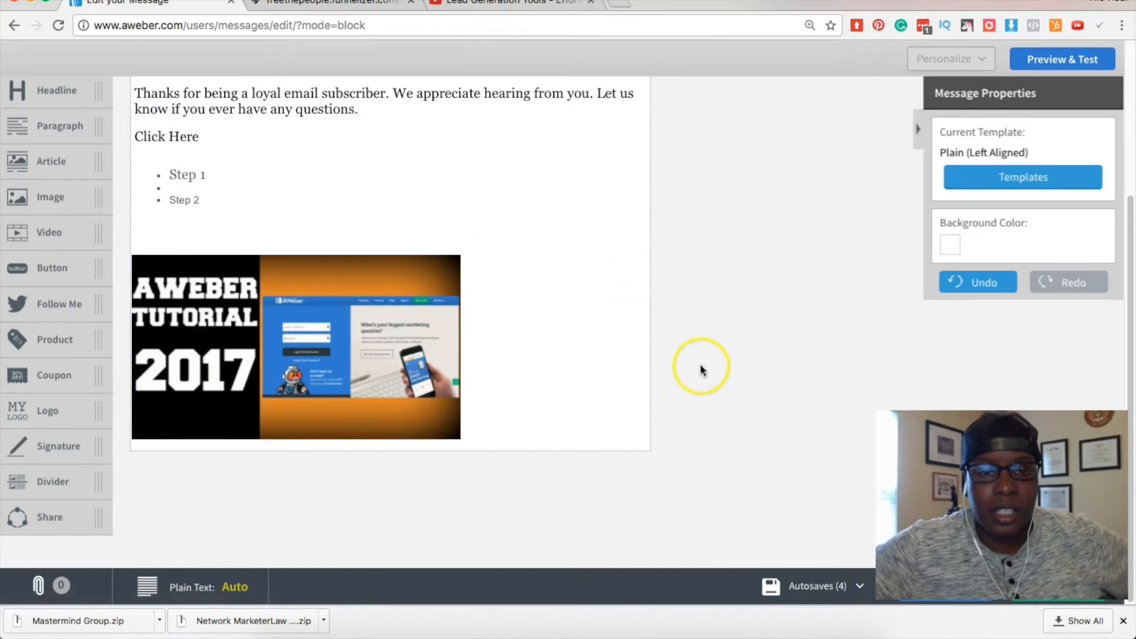
- Add a divider directly below the left-aligned picture and set its border to 0 px
left_click_drag(53, 480, 299, 438)
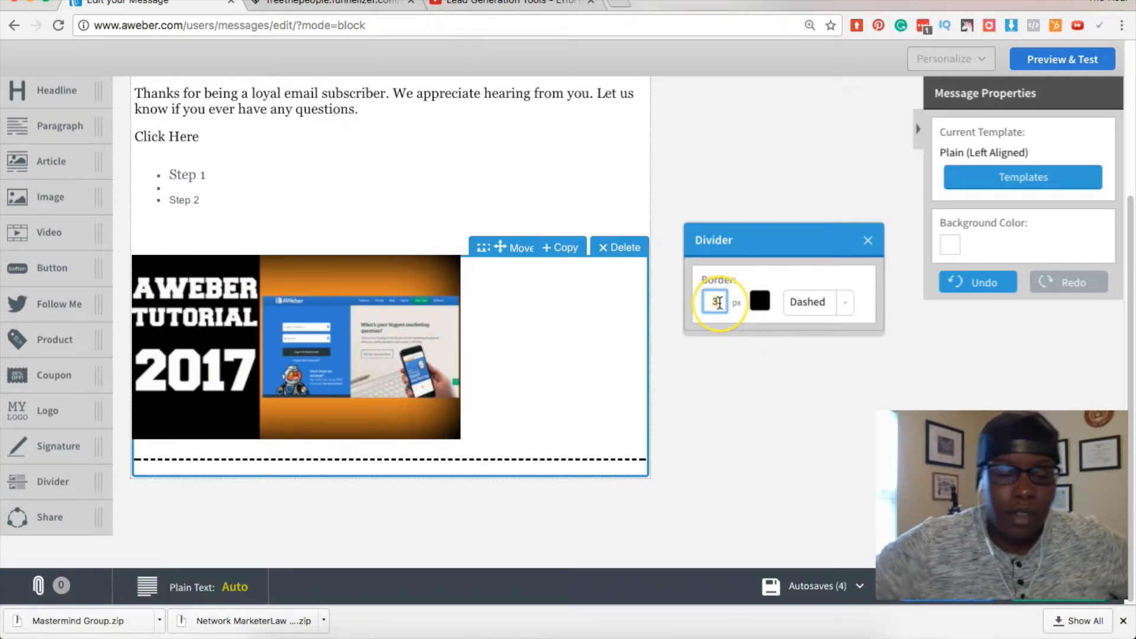
type("0")
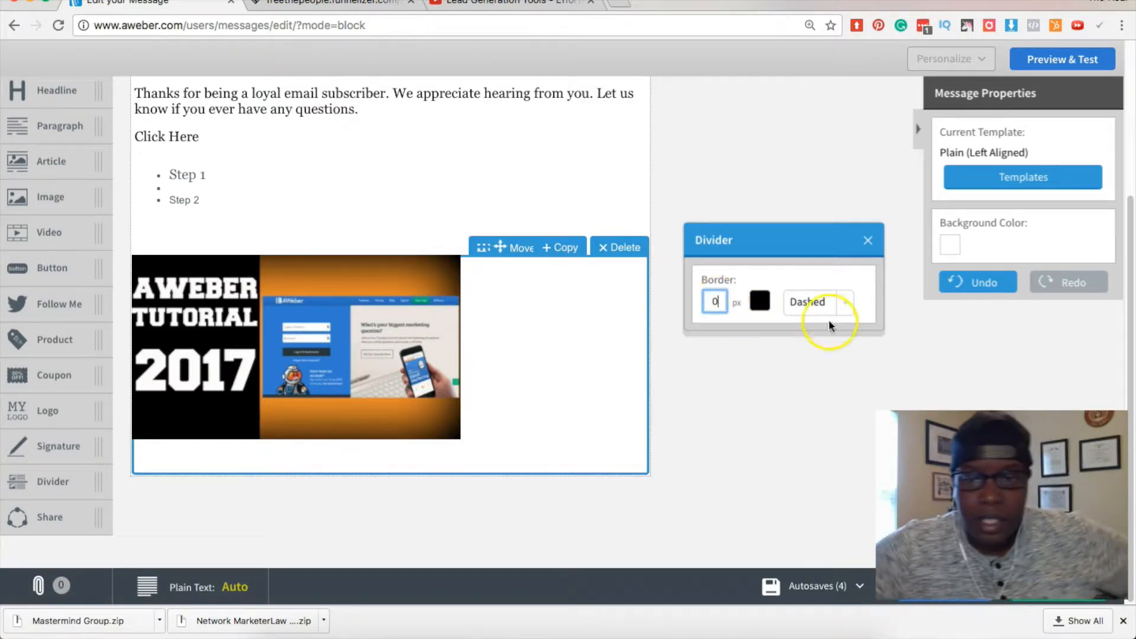
left_click(871, 242)
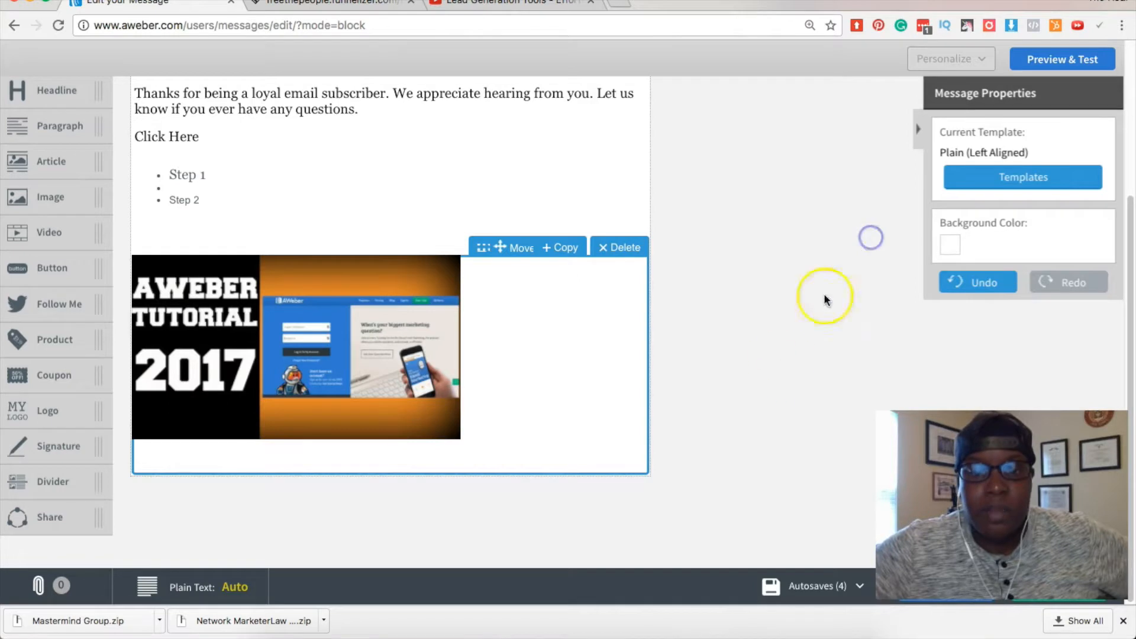
- Add a paragraph block below the 0 px divider with the text "Text Para"
left_click_drag(25, 122, 166, 465)
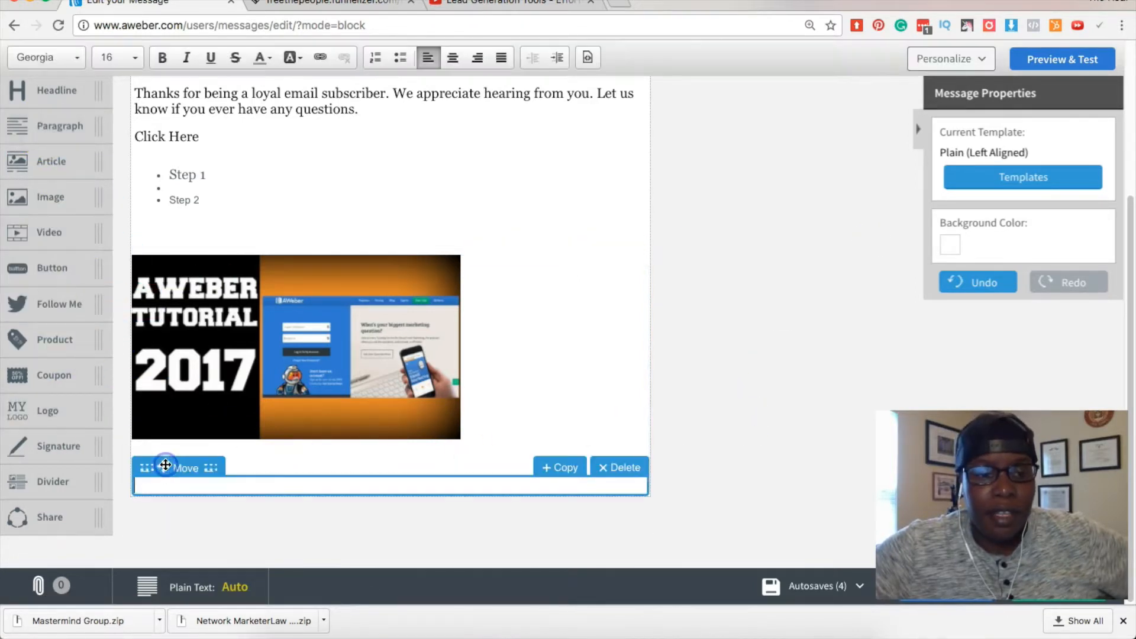
left_click(195, 488)
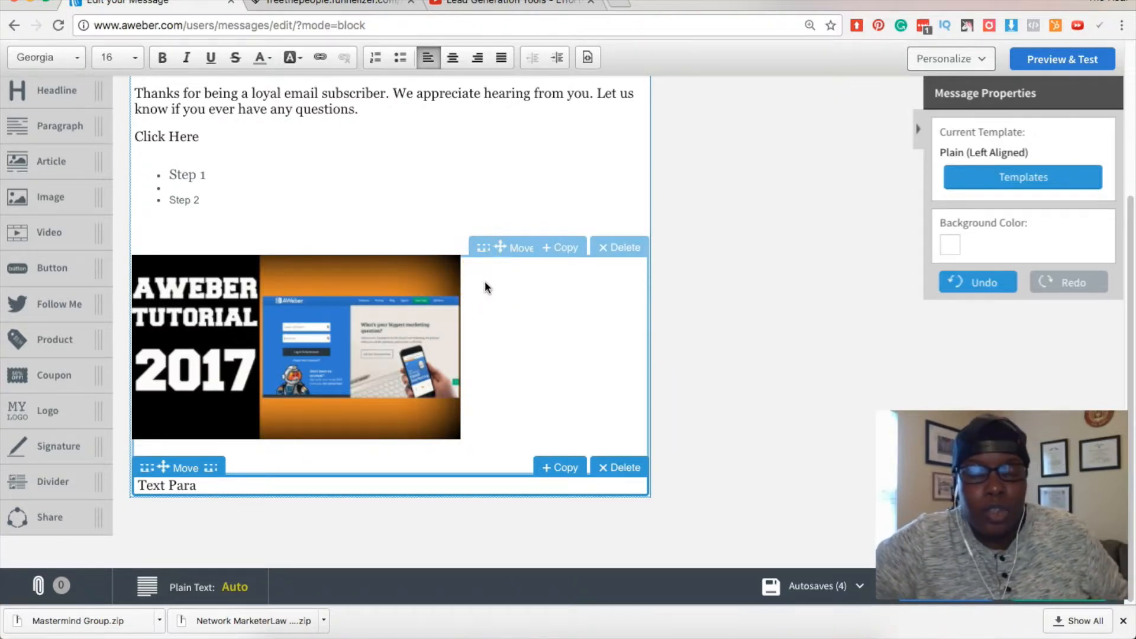
left_click(464, 286)
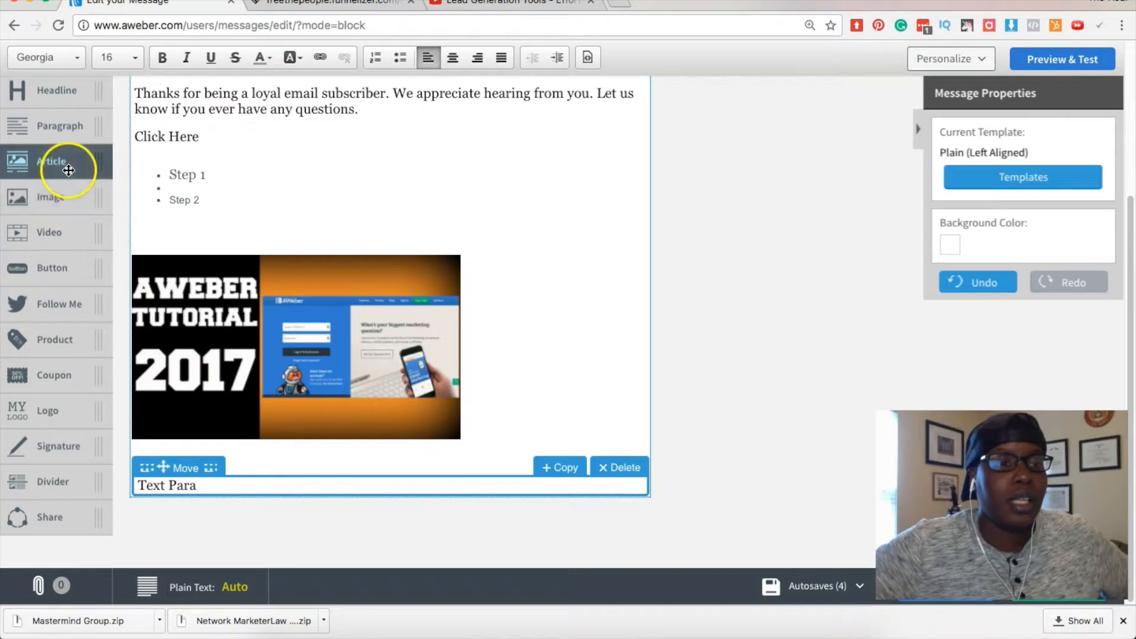
left_click_drag(66, 235, 272, 414)
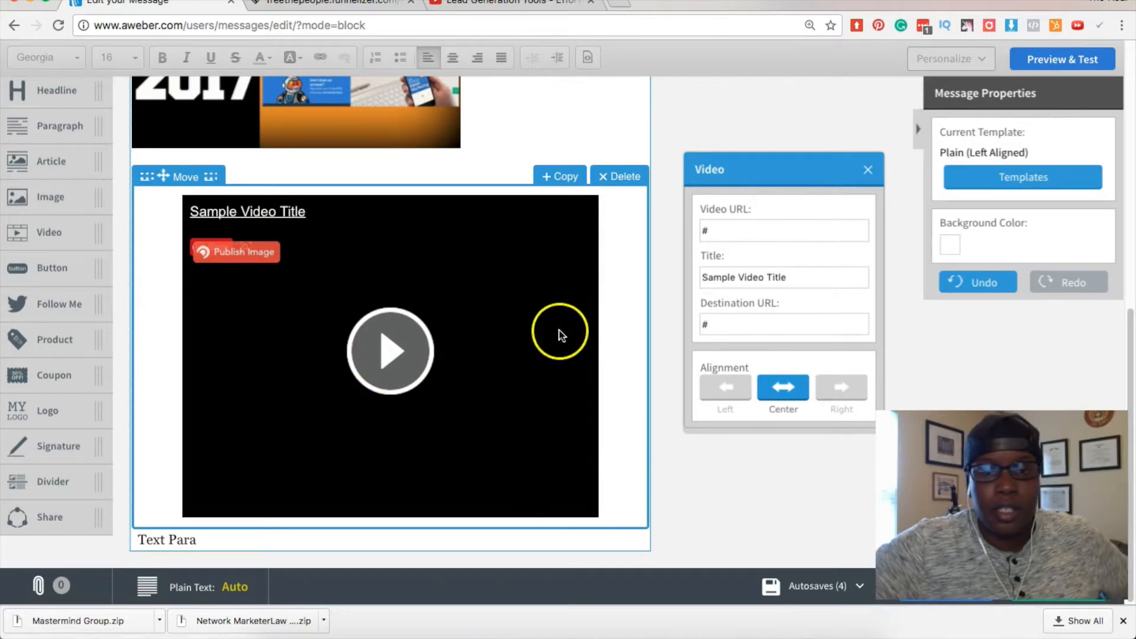
left_click(475, 5)
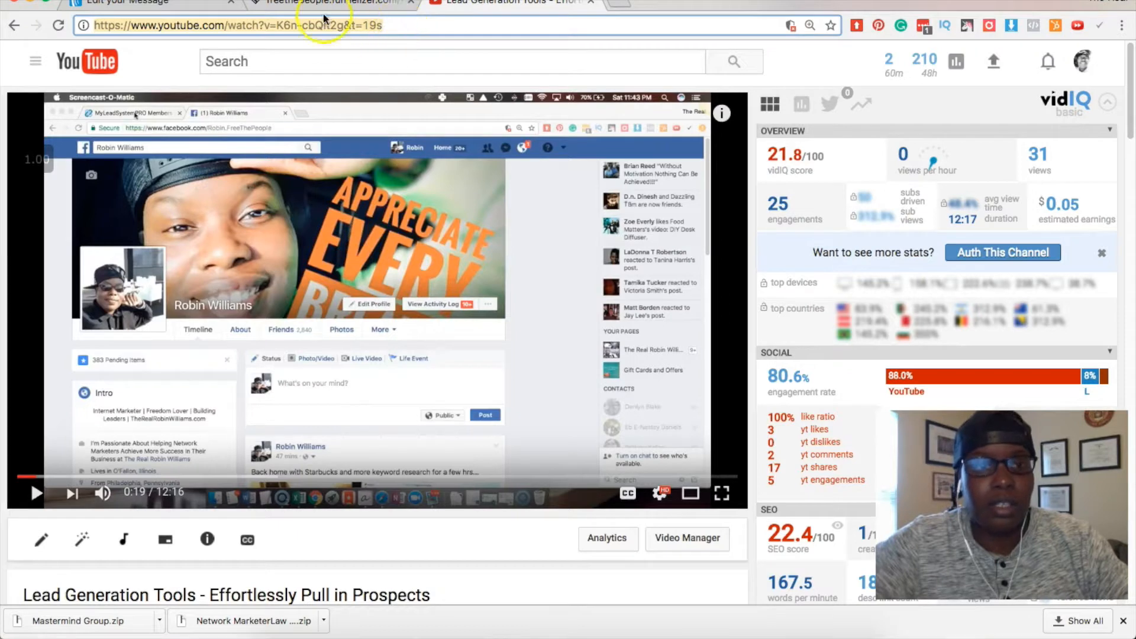
left_click(135, 8)
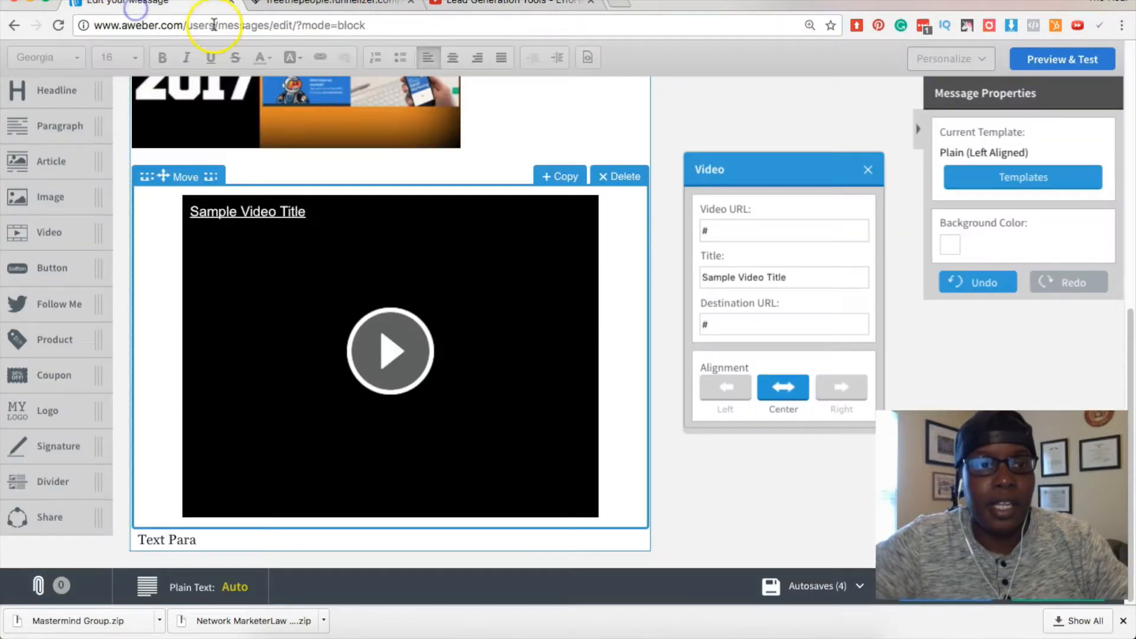
left_click(731, 232)
type("https://www.youtube.com/watch?v=K6n-cbQIt2g")
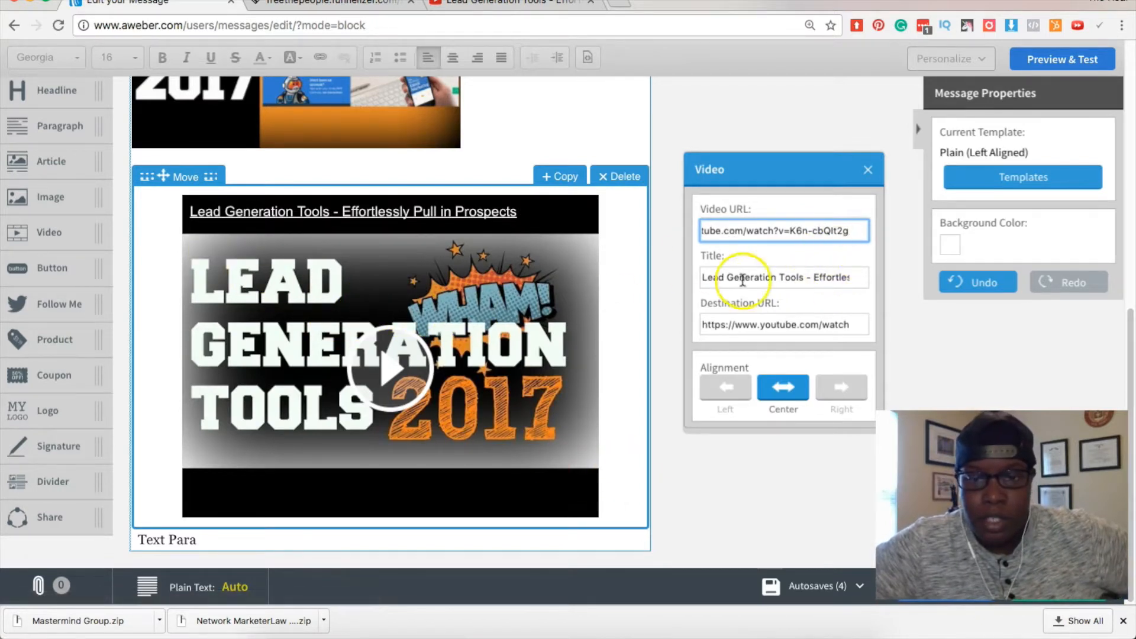
- Check the title of the "Lead Generation Tools" video block and left-align the block
left_click(719, 278)
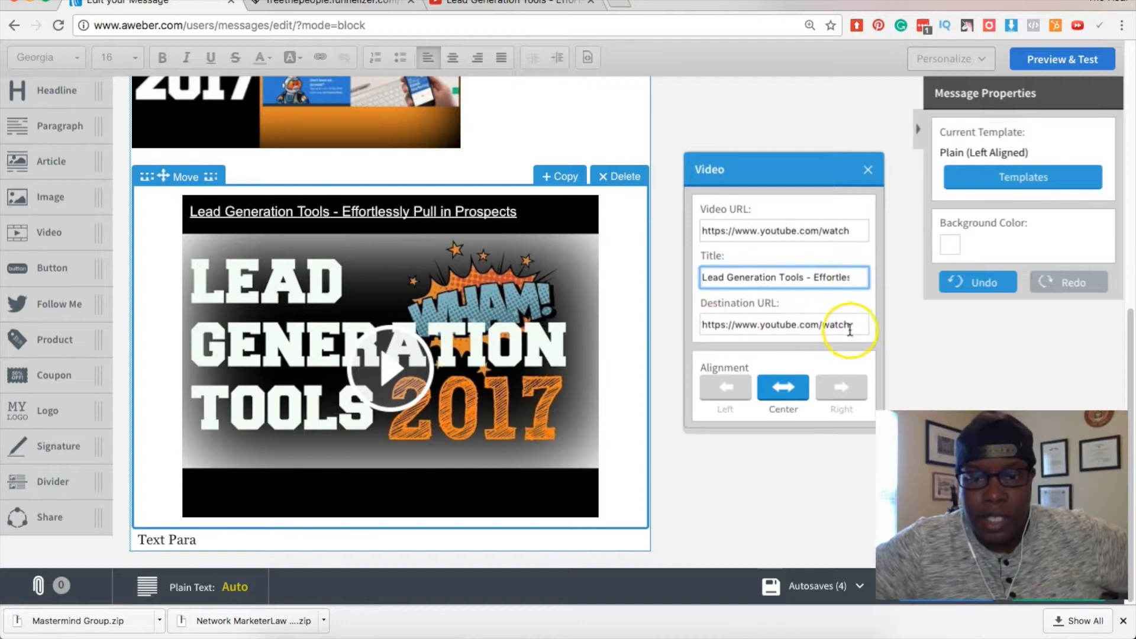
left_click(726, 393)
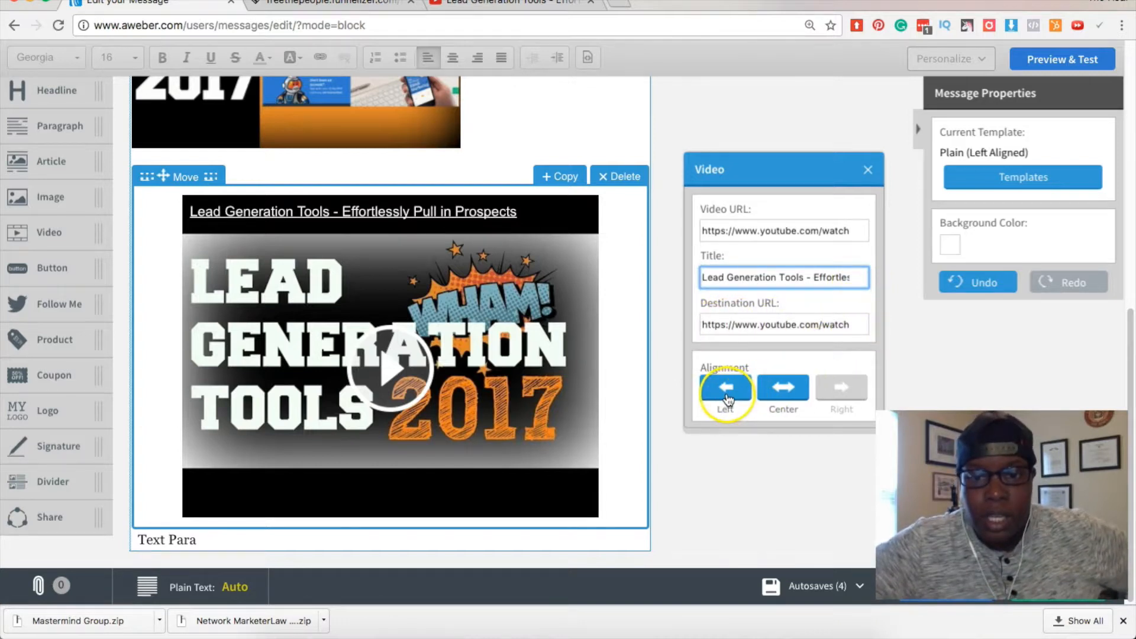
- Try right alignment on the "Lead Generation Tools" video block and set it to center alignment
left_click(848, 388)
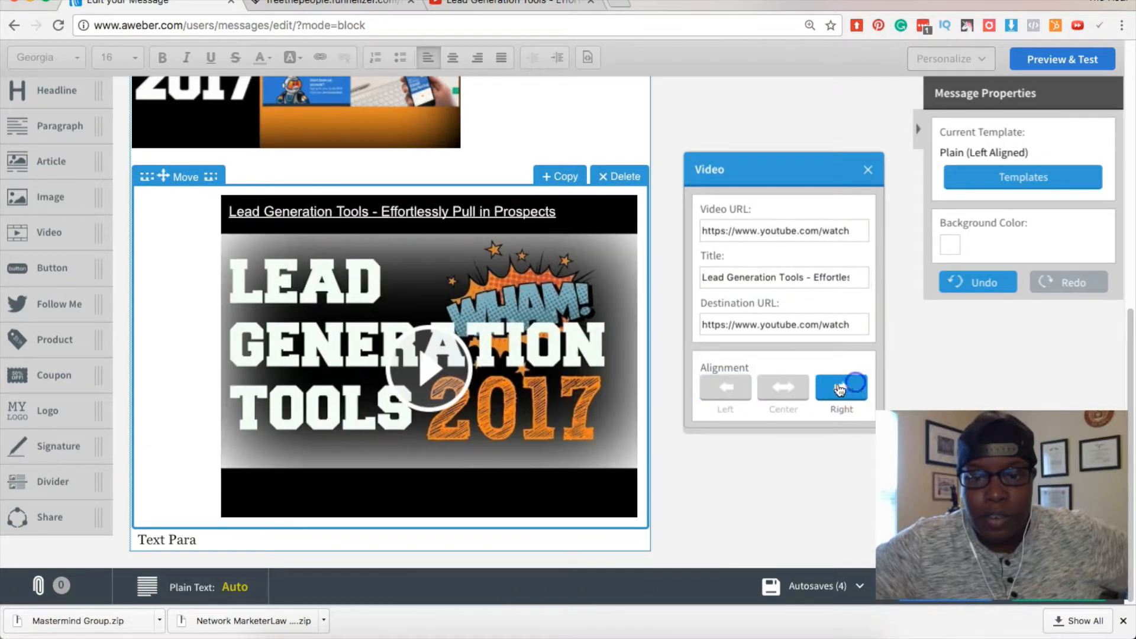
left_click(787, 388)
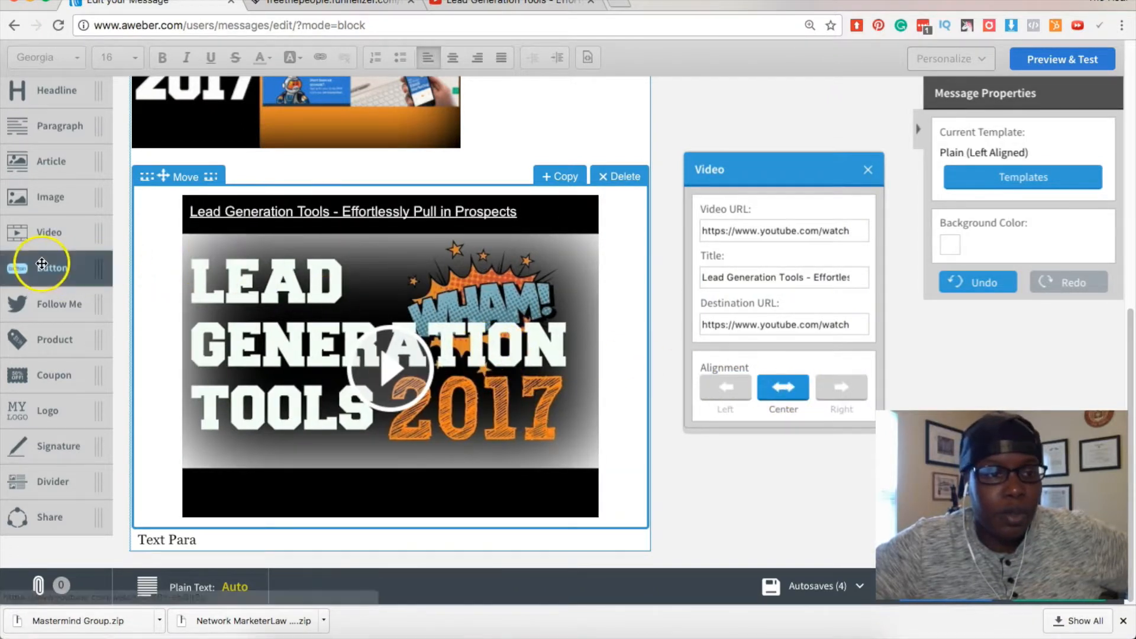
- Add a button block above the "Lead Generation Tools" video block and delete it again
left_click_drag(37, 267, 345, 227)
right_click(345, 227)
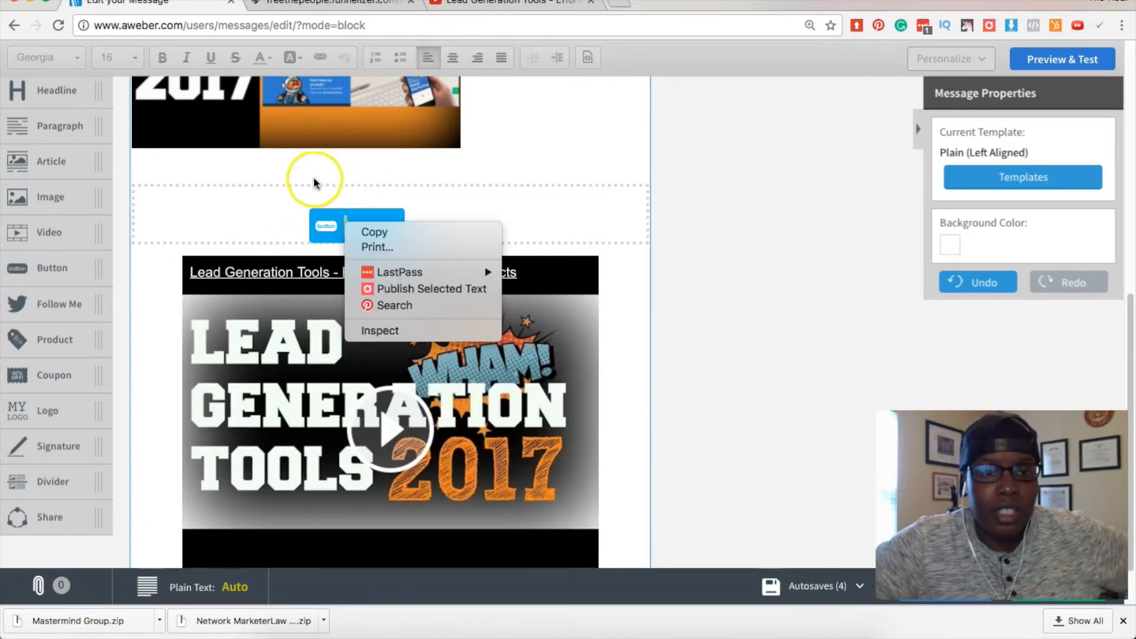
left_click(255, 206)
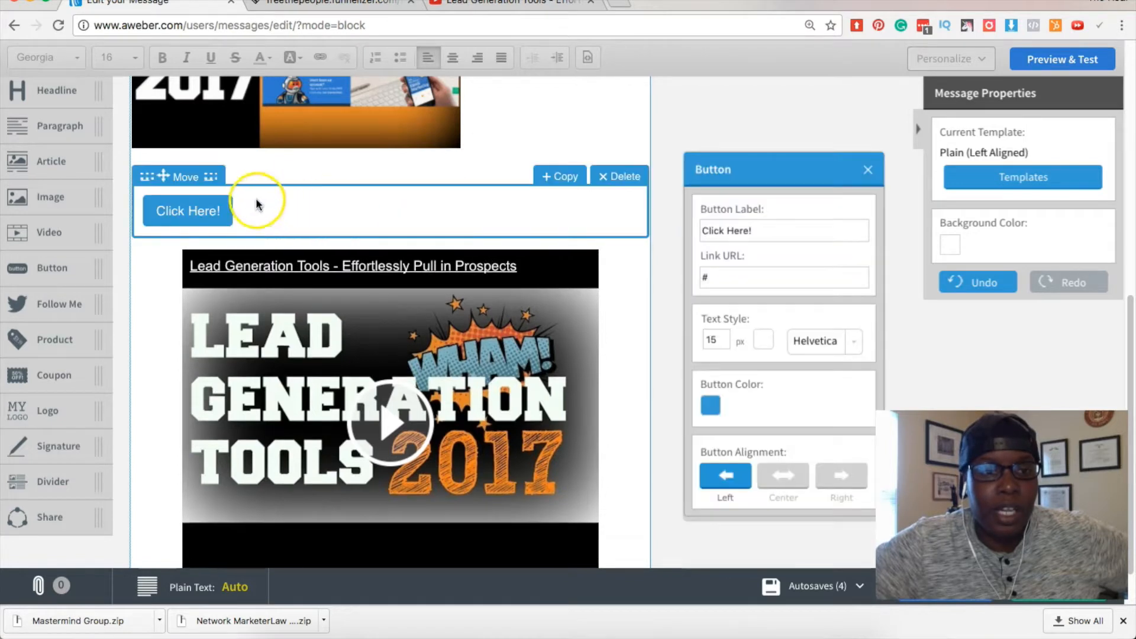
left_click(613, 177)
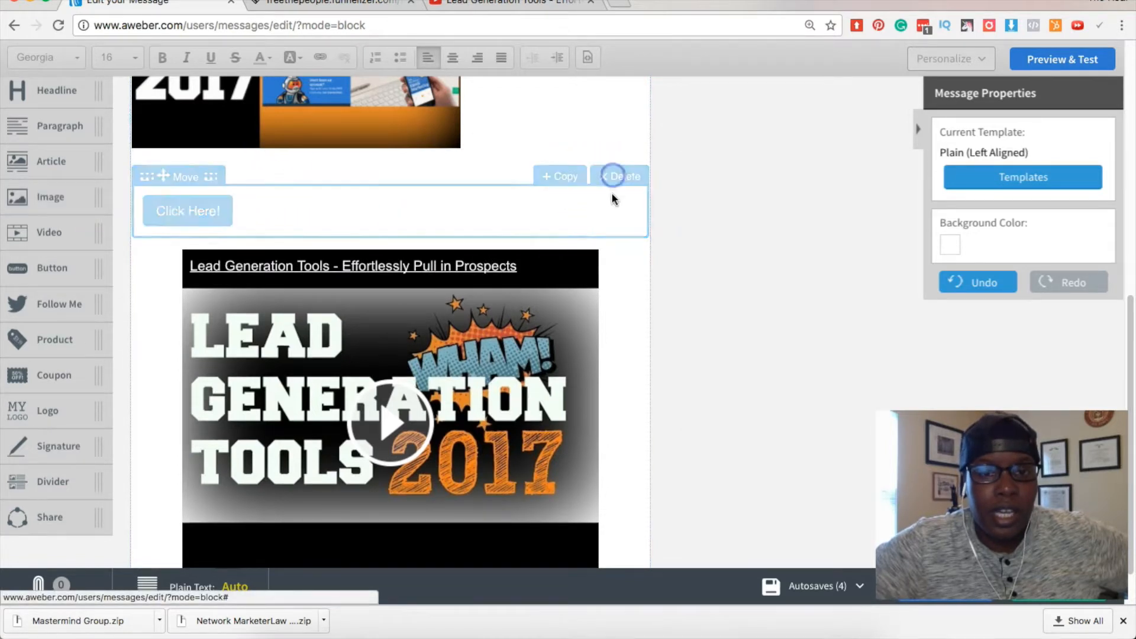
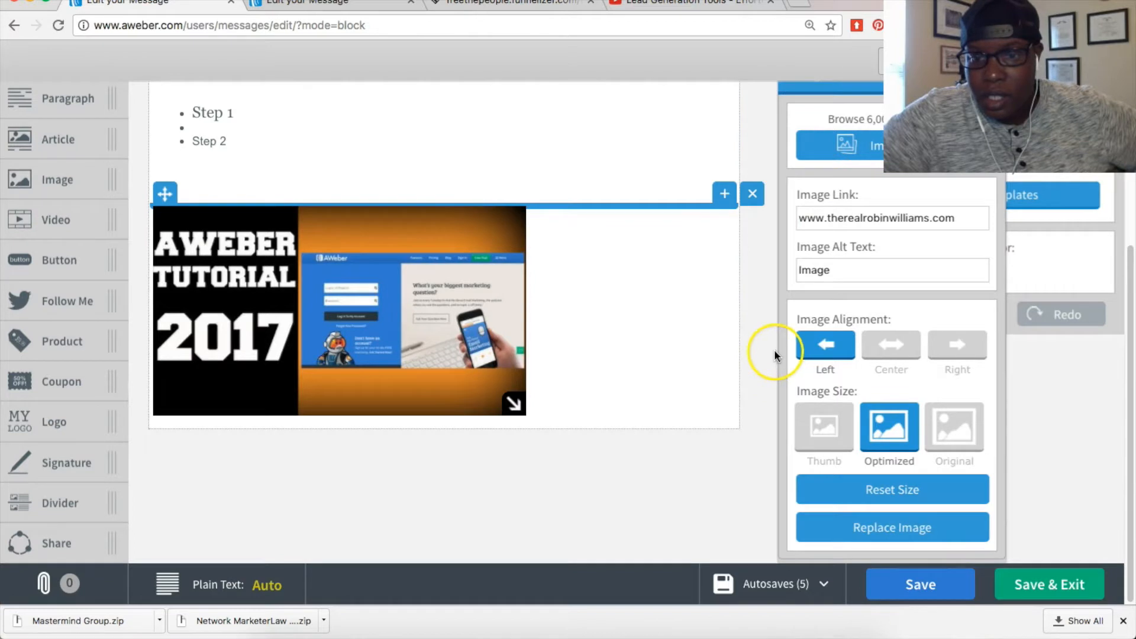
- Delete the "AWeber Tutorial 2017" picture and add a Follow Me block below the Step 1 and Step 2 list
left_click(752, 194)
left_click(752, 195)
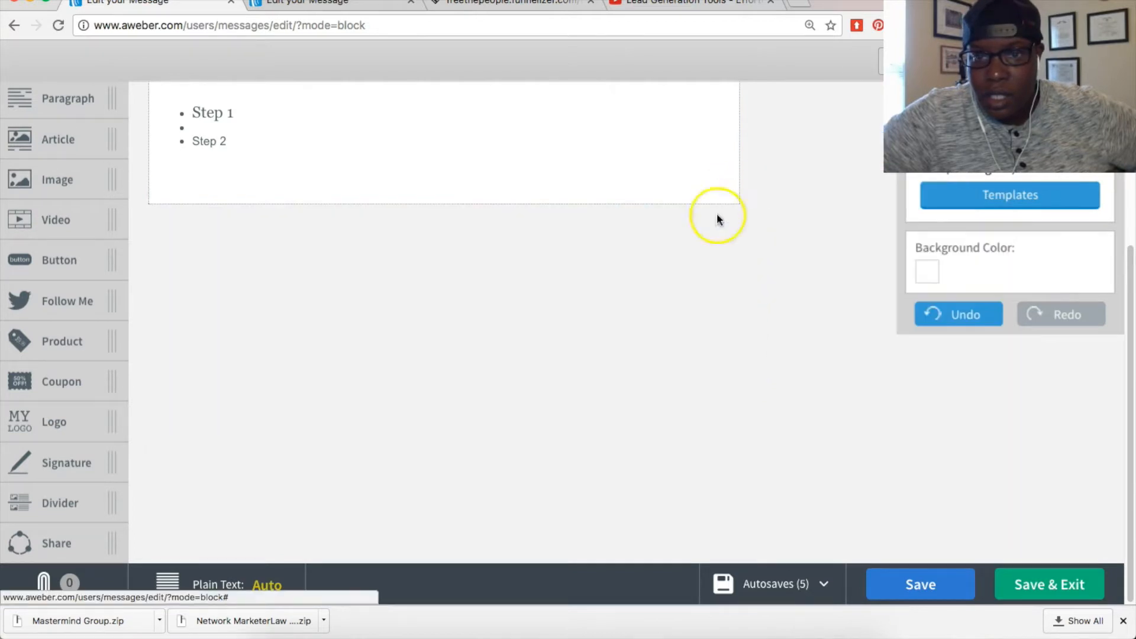
left_click_drag(89, 220, 329, 207)
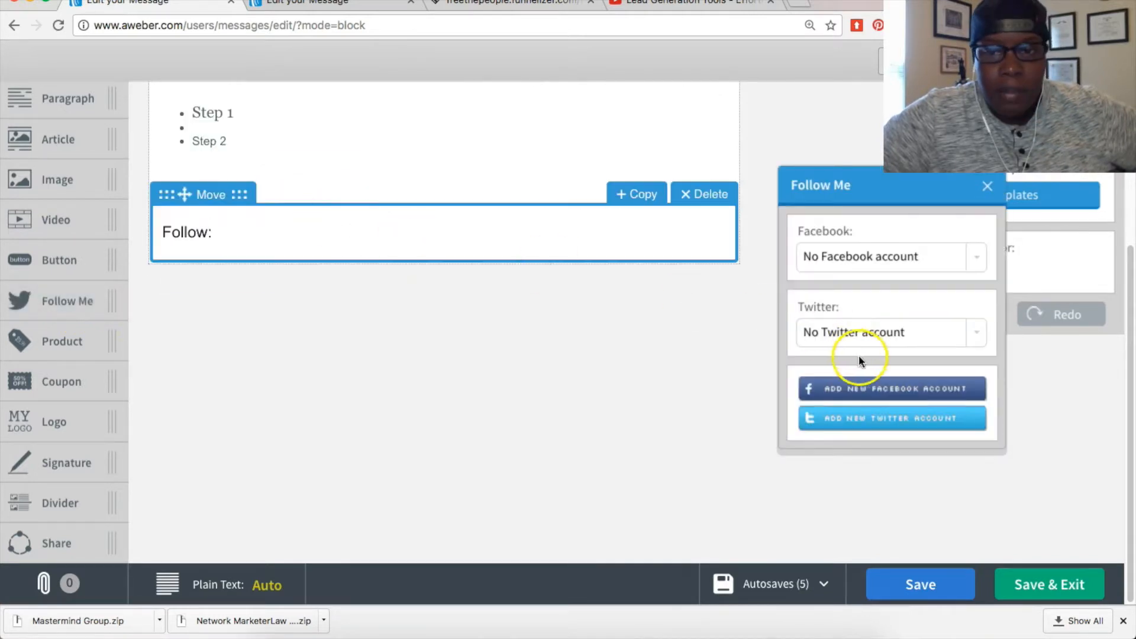
- Check the Follow Me block's Facebook account options, view the authorization page for adding a new Facebook account, and close it
left_click(977, 259)
left_click(978, 260)
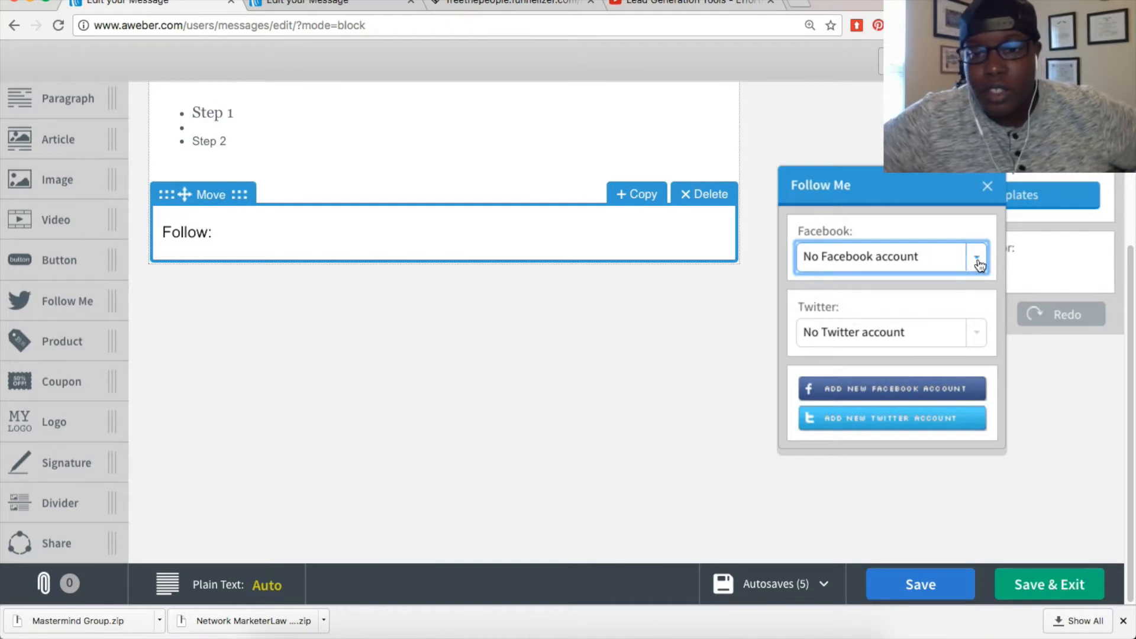
left_click(869, 395)
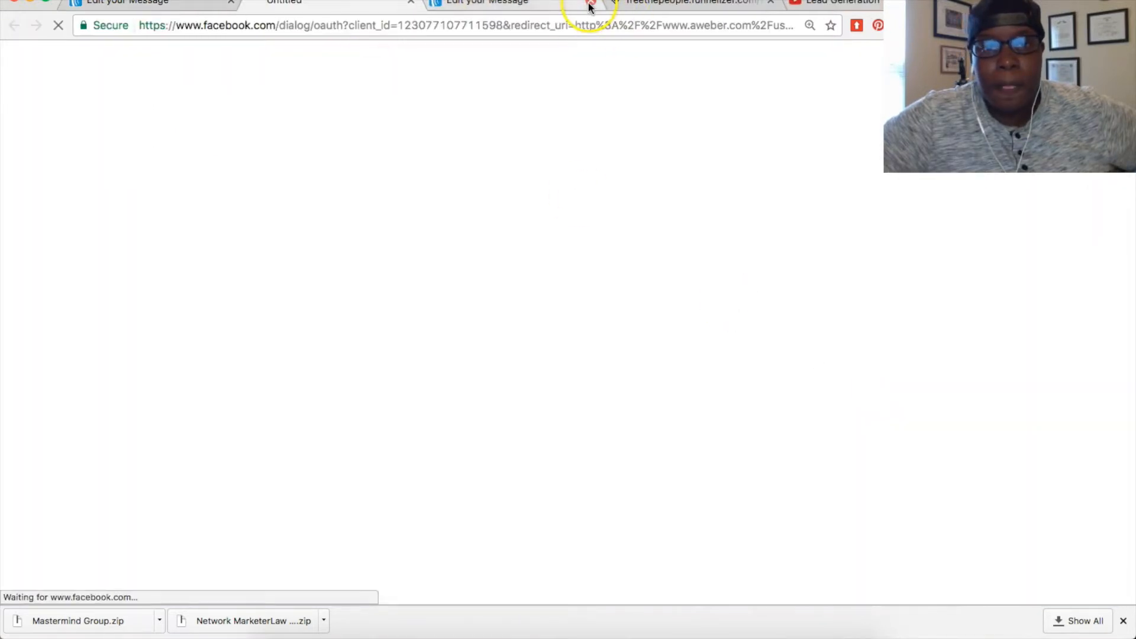
left_click(357, 3)
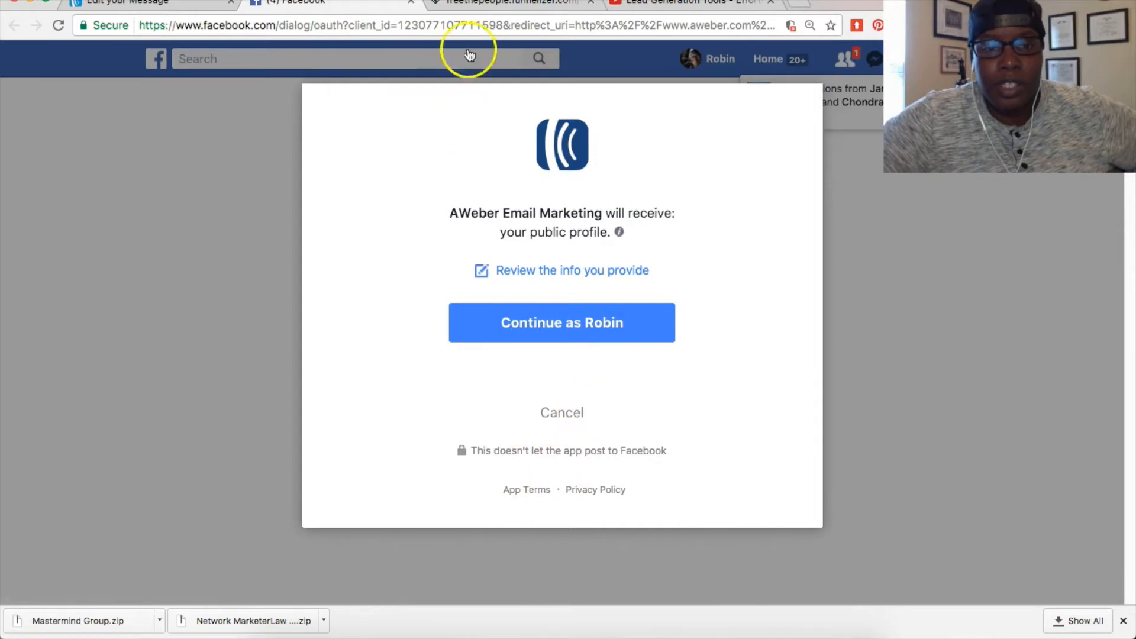
left_click(410, 3)
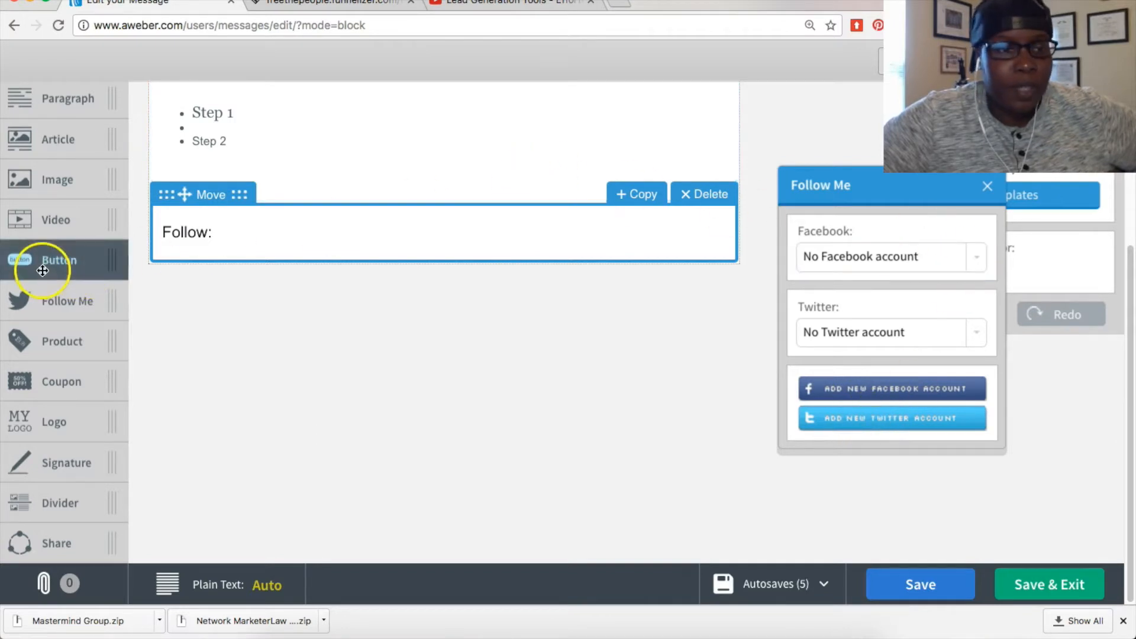
- Add a product block below the Follow Me block and review its placeholder image's upload, URL and alt text settings
left_click_drag(55, 333, 340, 279)
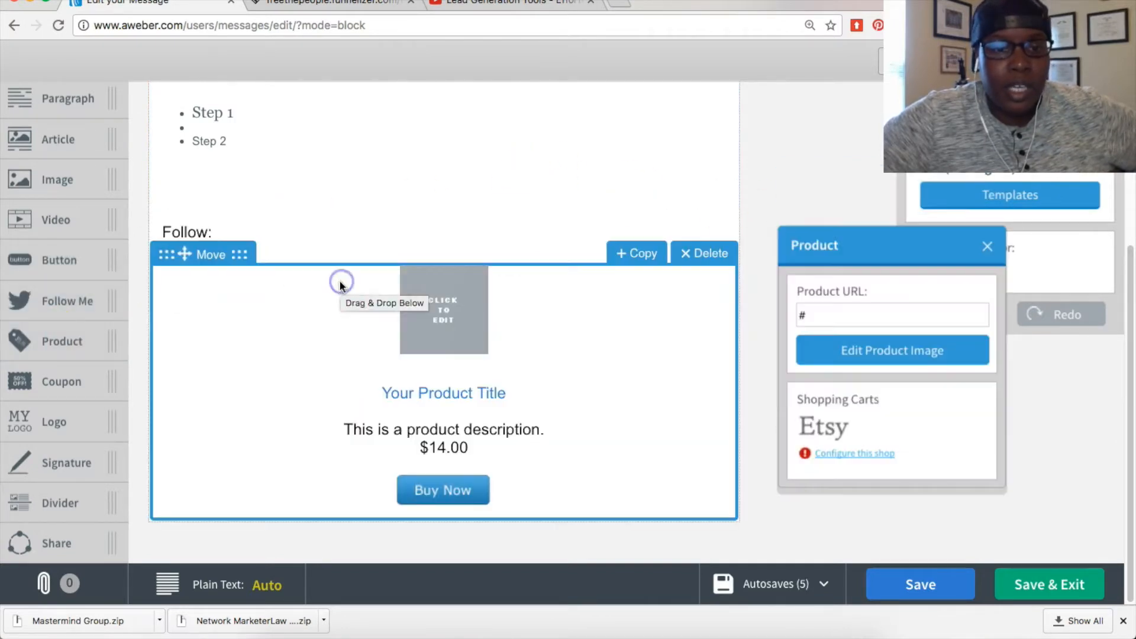
left_click(483, 318)
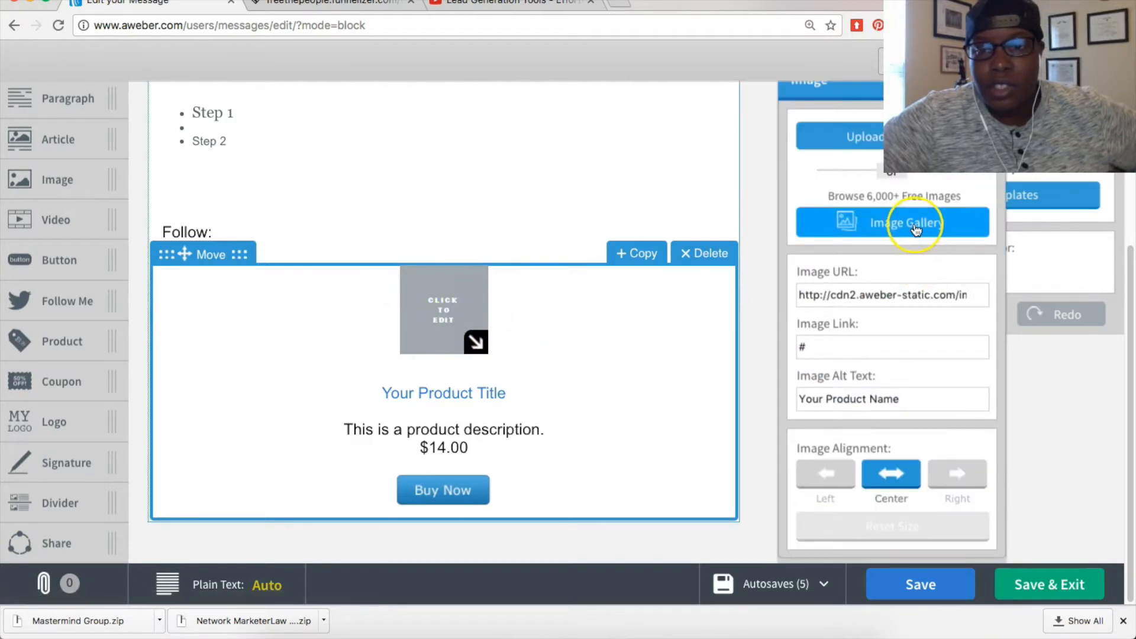
left_click(854, 141)
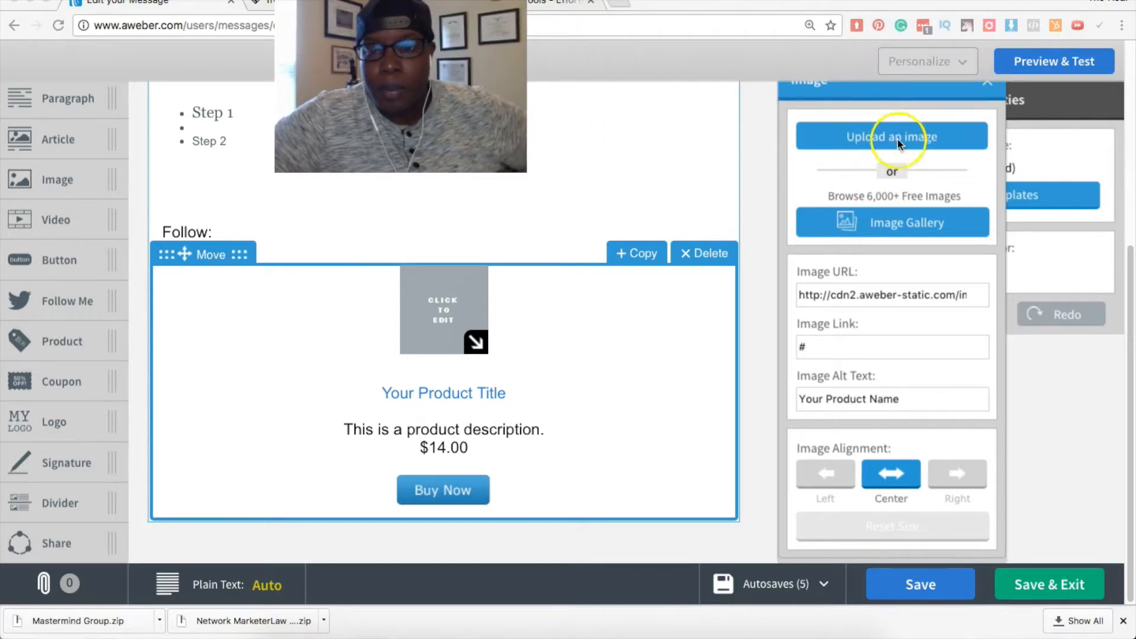
left_click(929, 294)
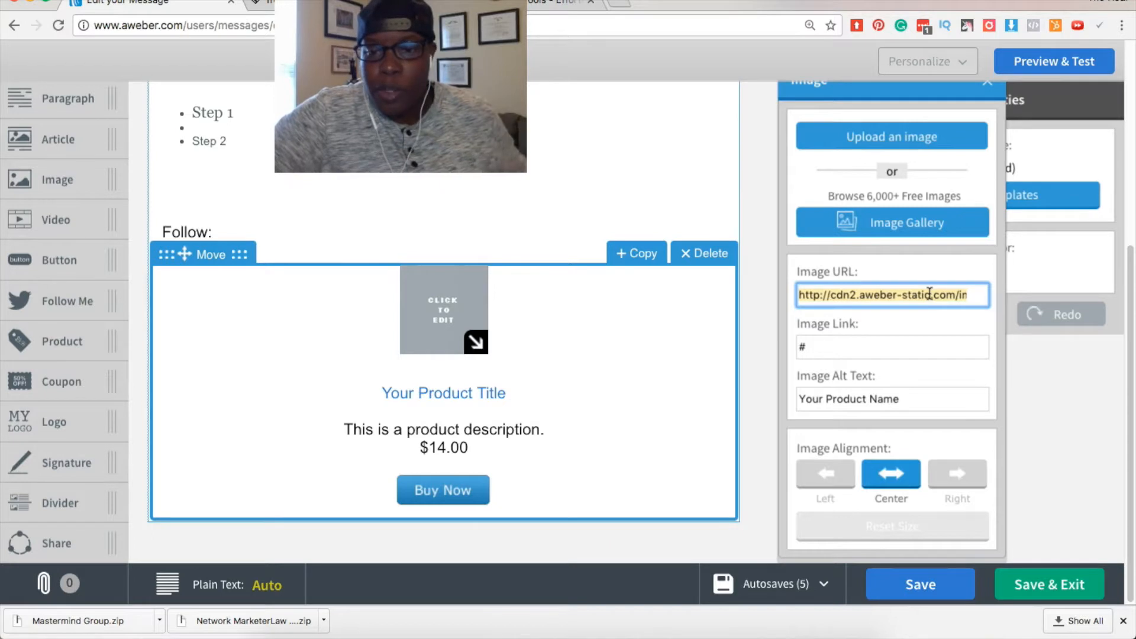
left_click(917, 404)
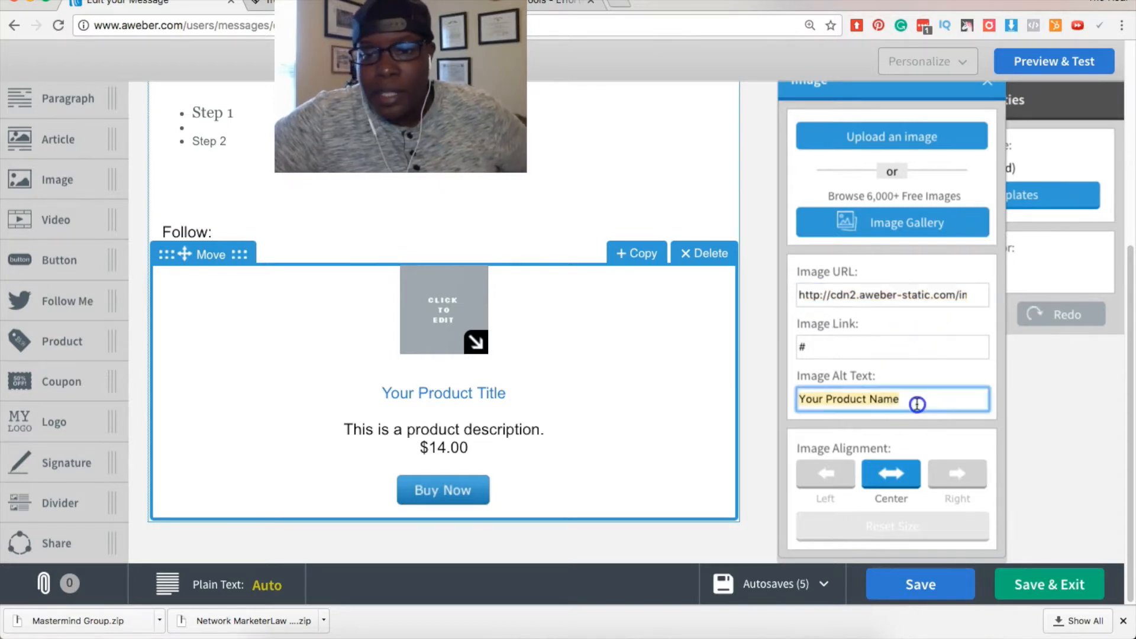
- Review the product block's editable title, description and Buy Now button
left_click(428, 373)
left_click(438, 431)
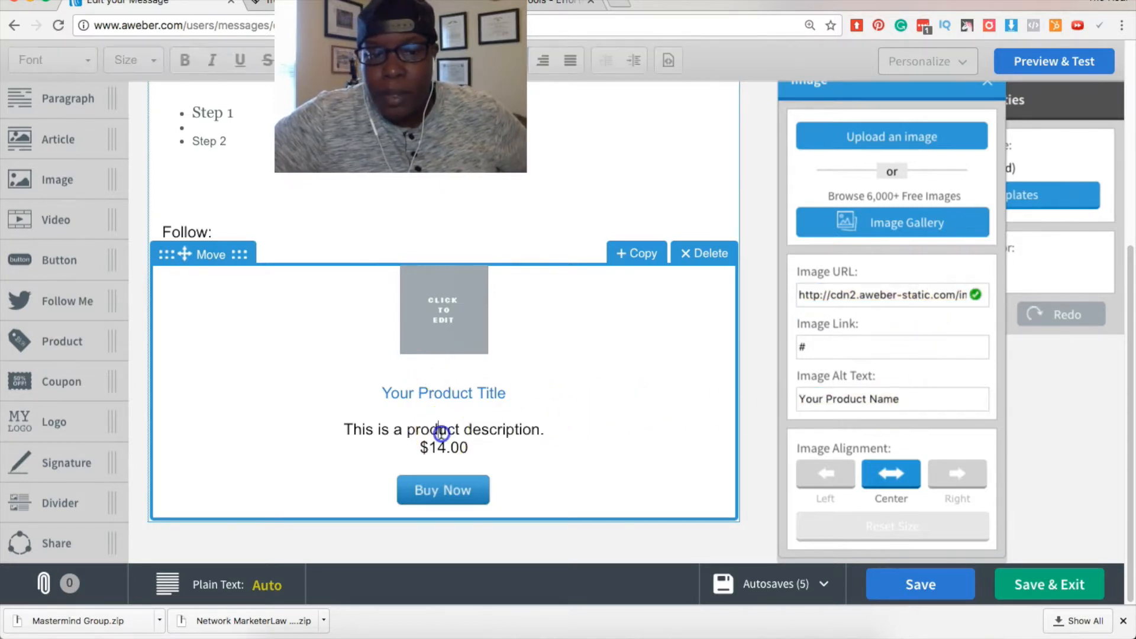
left_click(562, 436)
left_click_drag(562, 436, 383, 432)
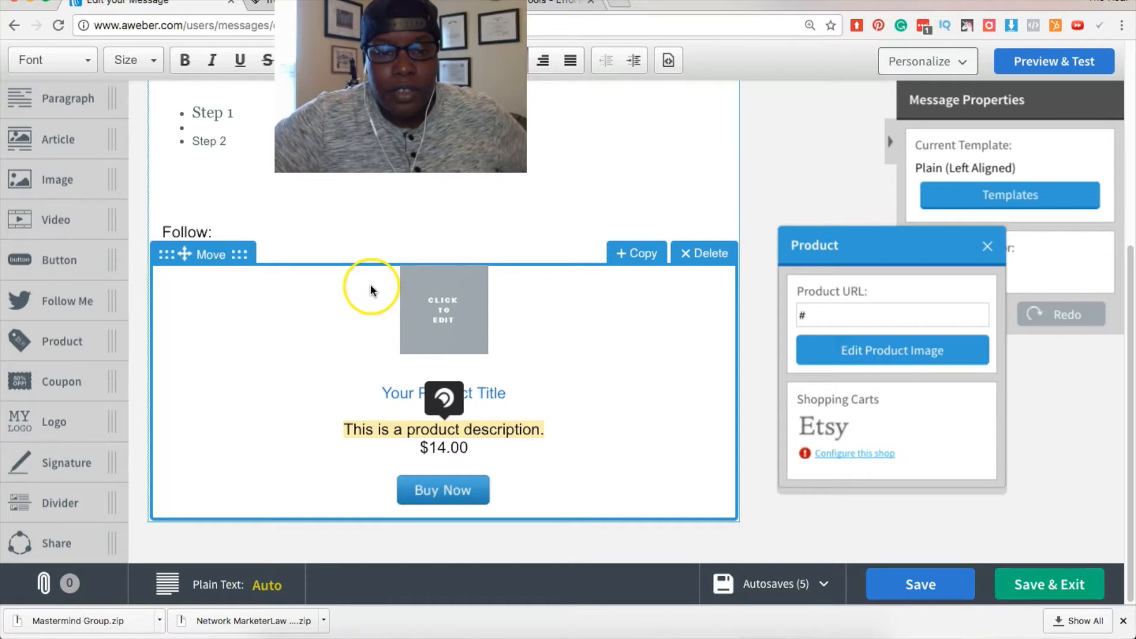
left_click(446, 495)
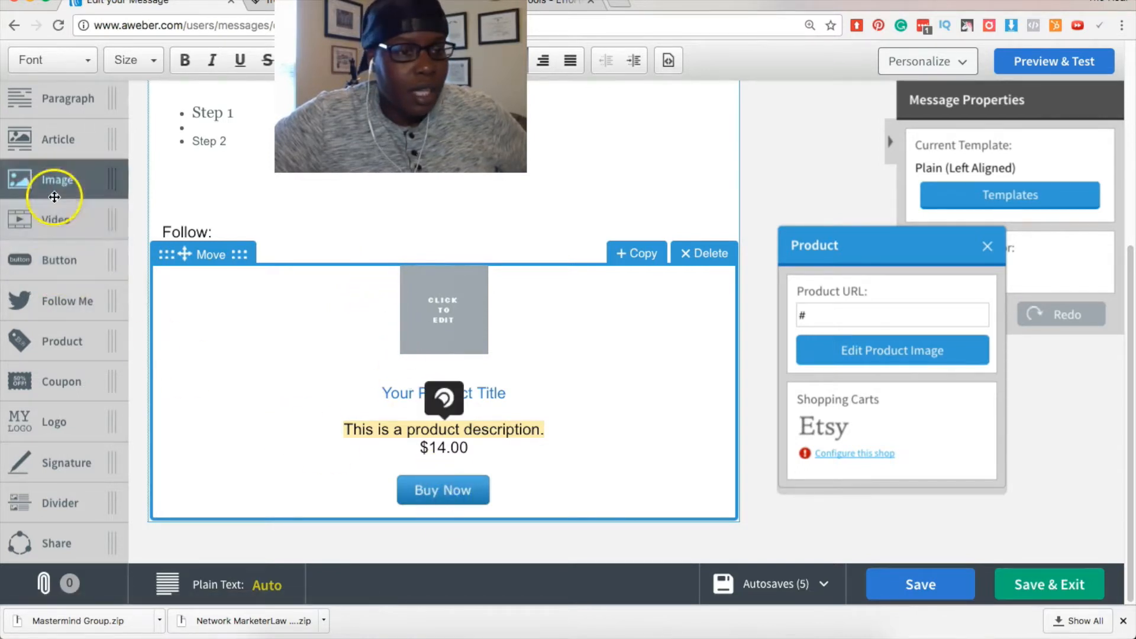
- Add a coupon block between the Follow Me and product blocks and review its offer and validity text
left_click_drag(71, 381, 633, 299)
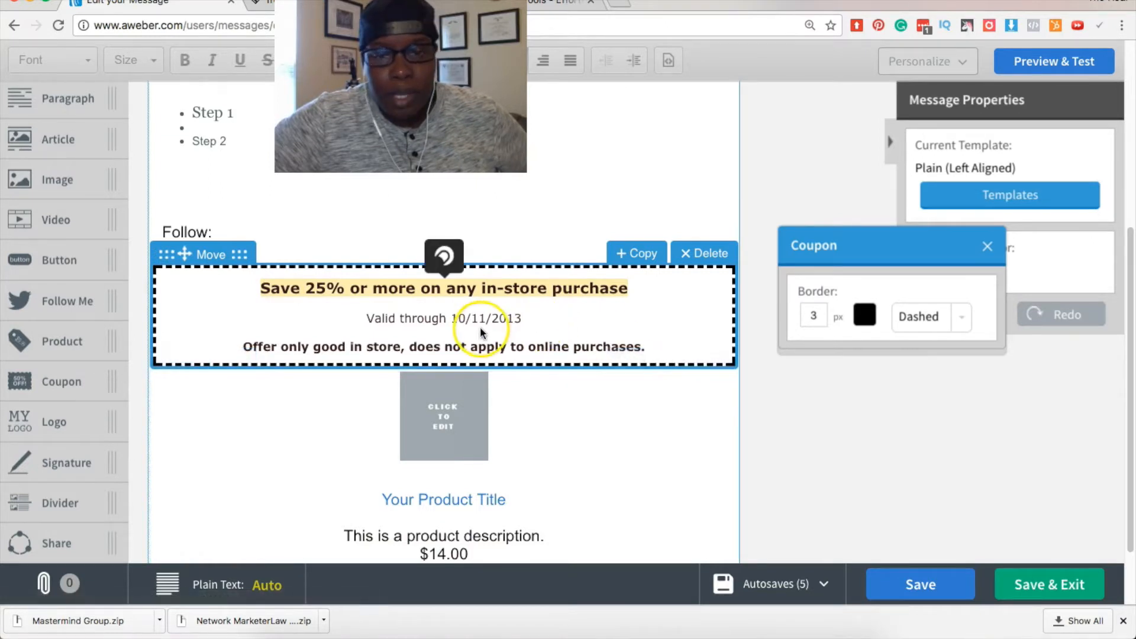
left_click(500, 320)
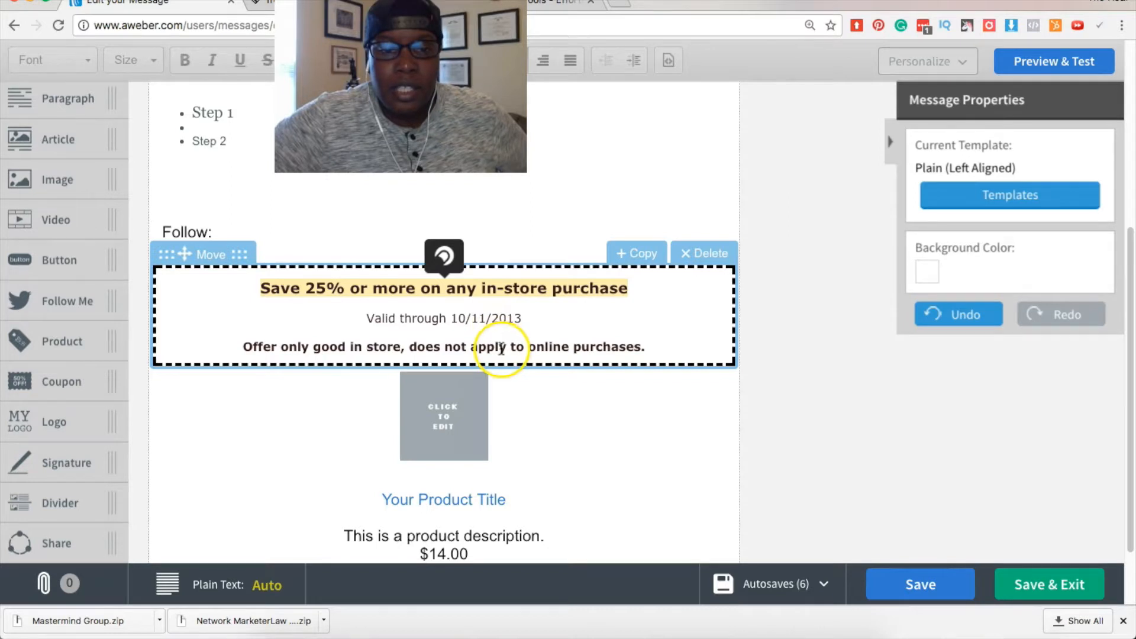
left_click(202, 330)
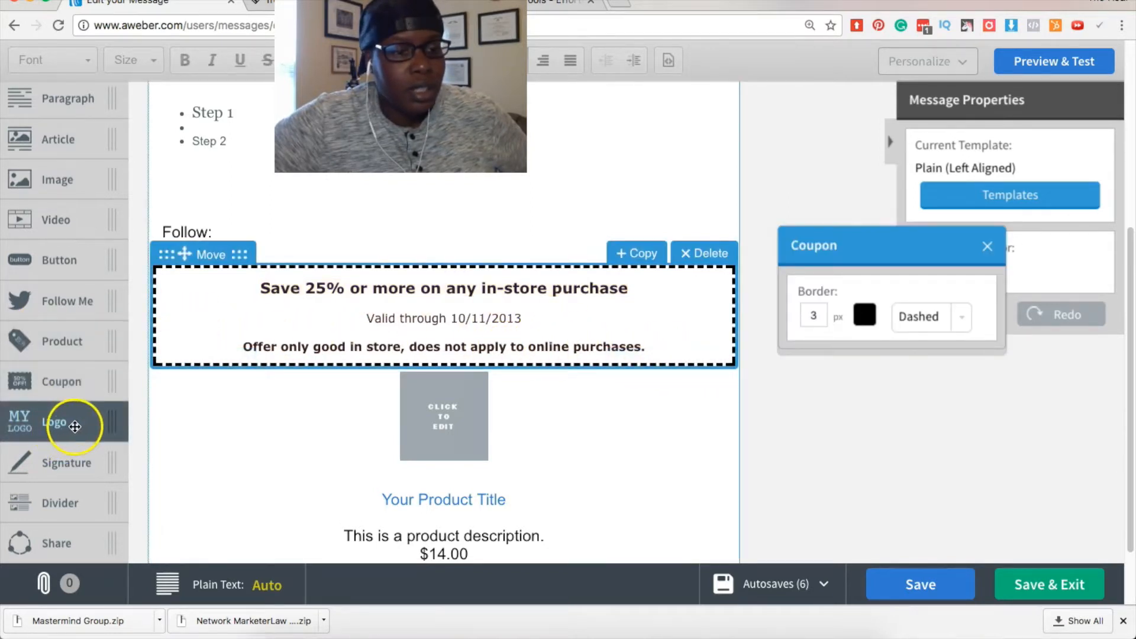
- Add a logo block above the coupon and select its placeholder image for editing
left_click_drag(74, 426, 322, 350)
left_click(355, 313)
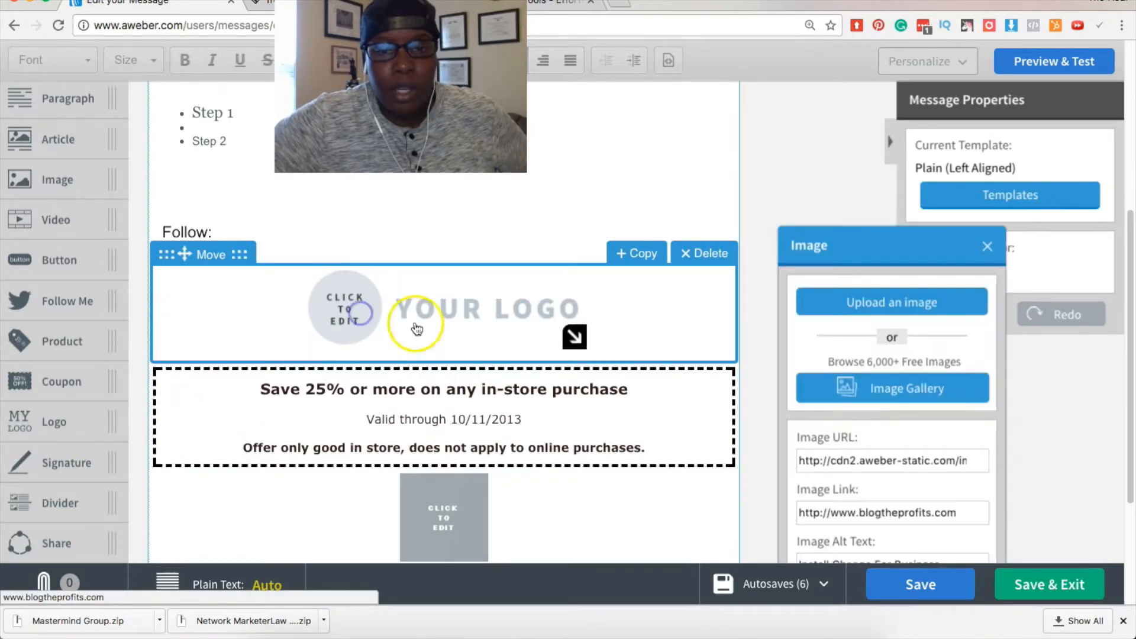
left_click(935, 305)
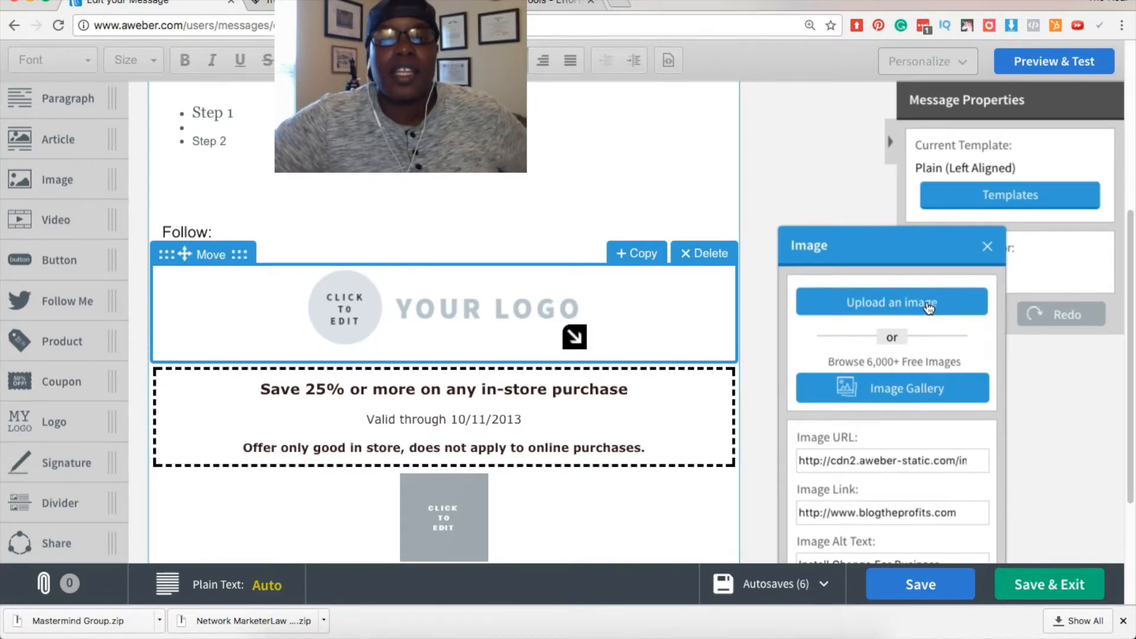
left_click(905, 304)
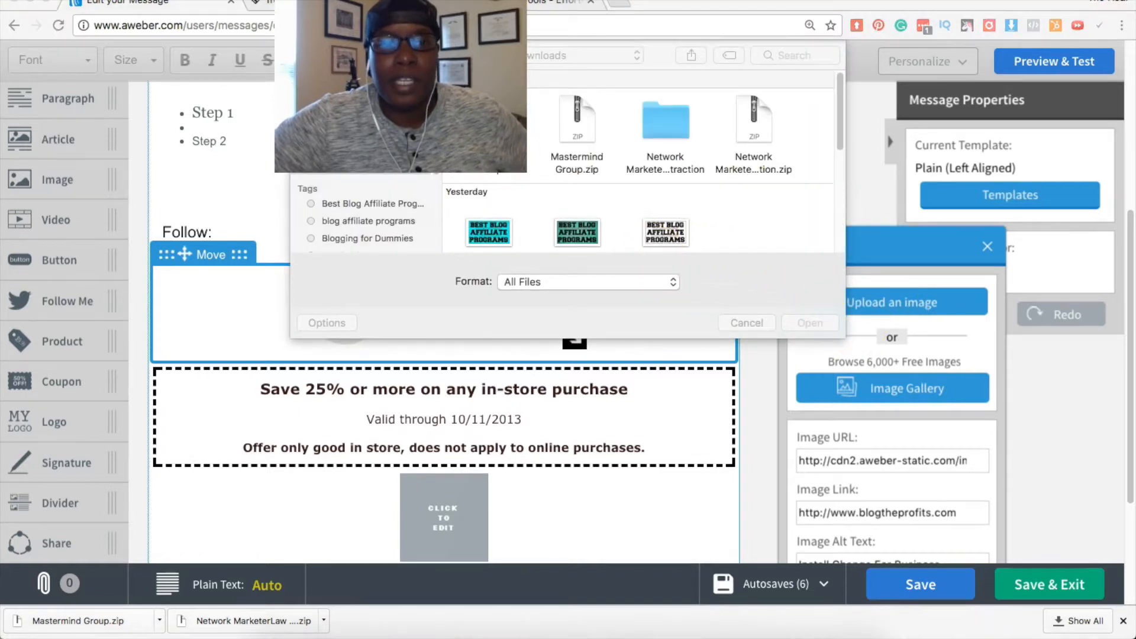
left_click(390, 80)
left_click(475, 155)
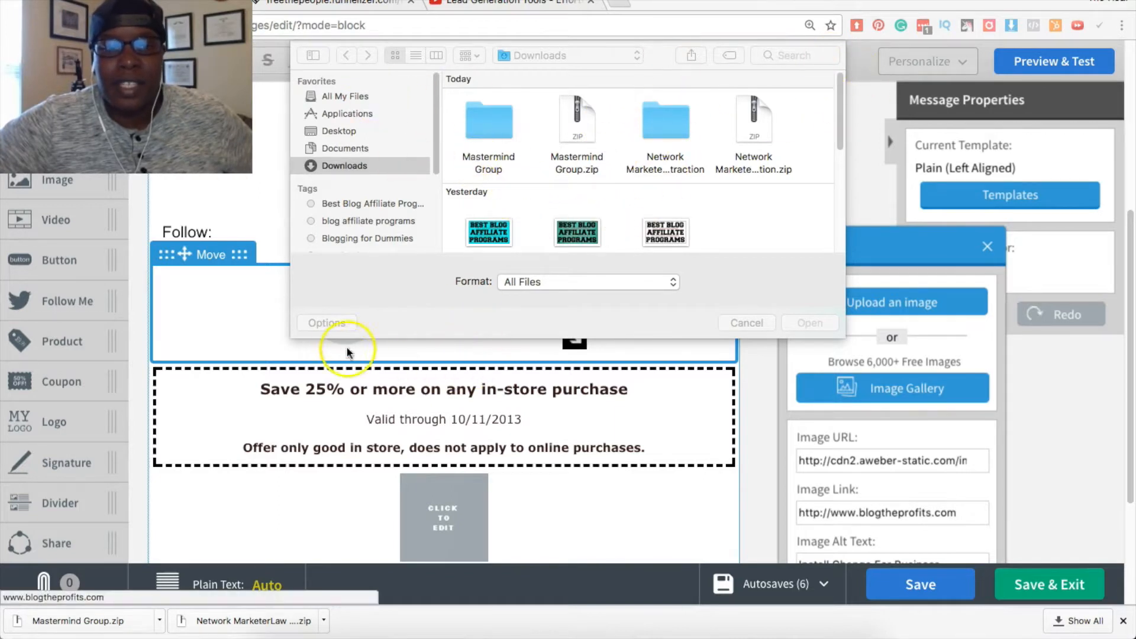
left_click(731, 319)
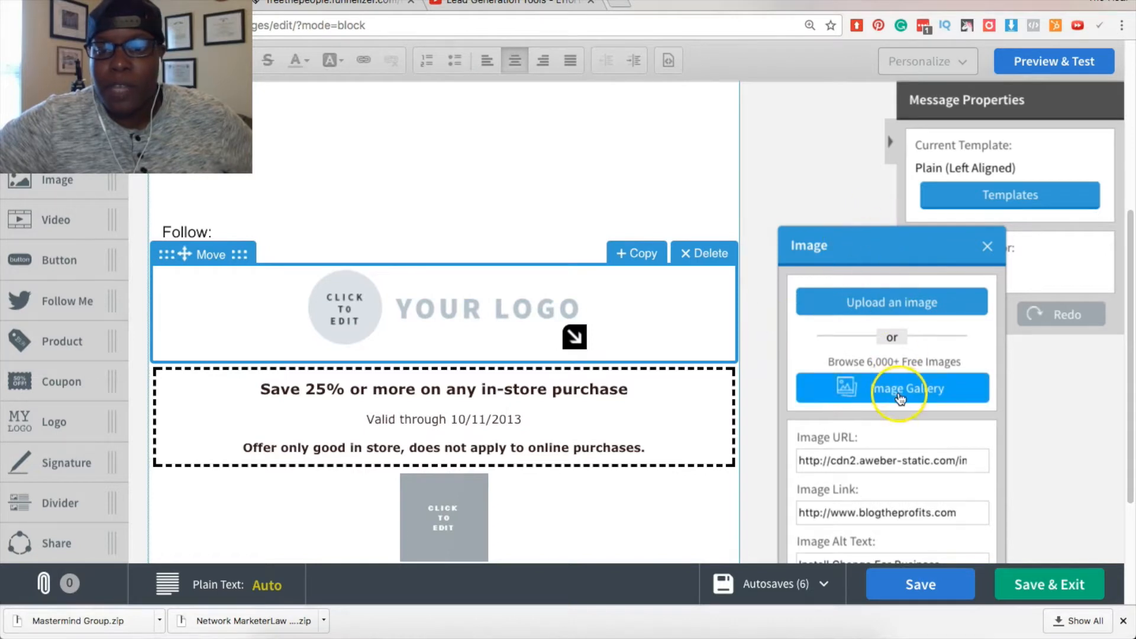
- Replace the logo placeholder with the "Free the People" winged mask picture from page 6 of My Images and shrink it
left_click(899, 397)
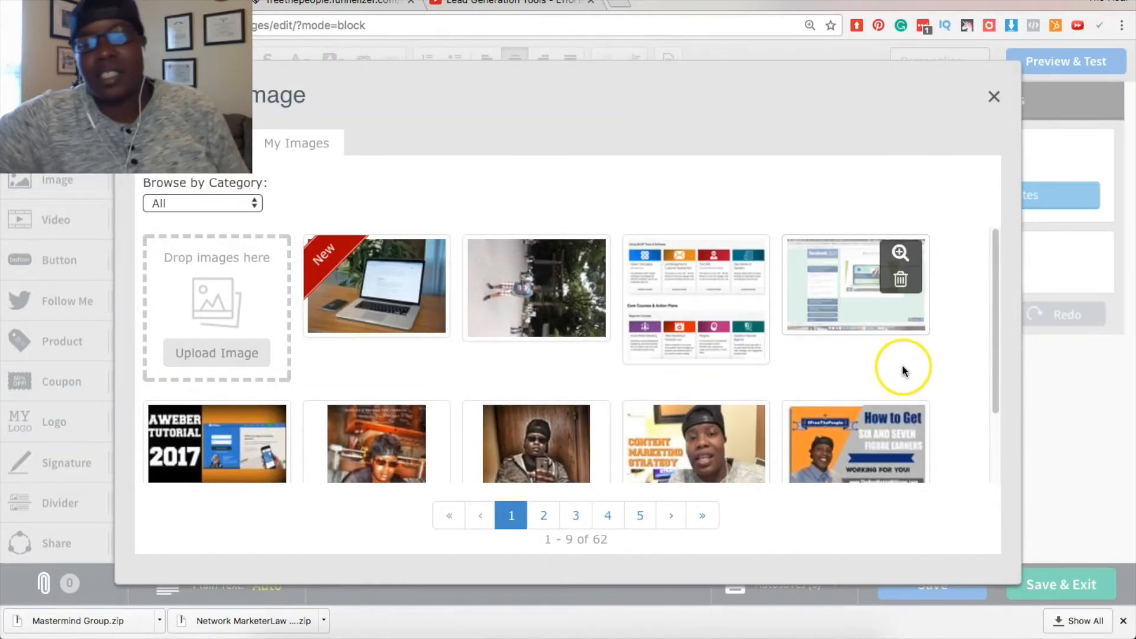
left_click(703, 516)
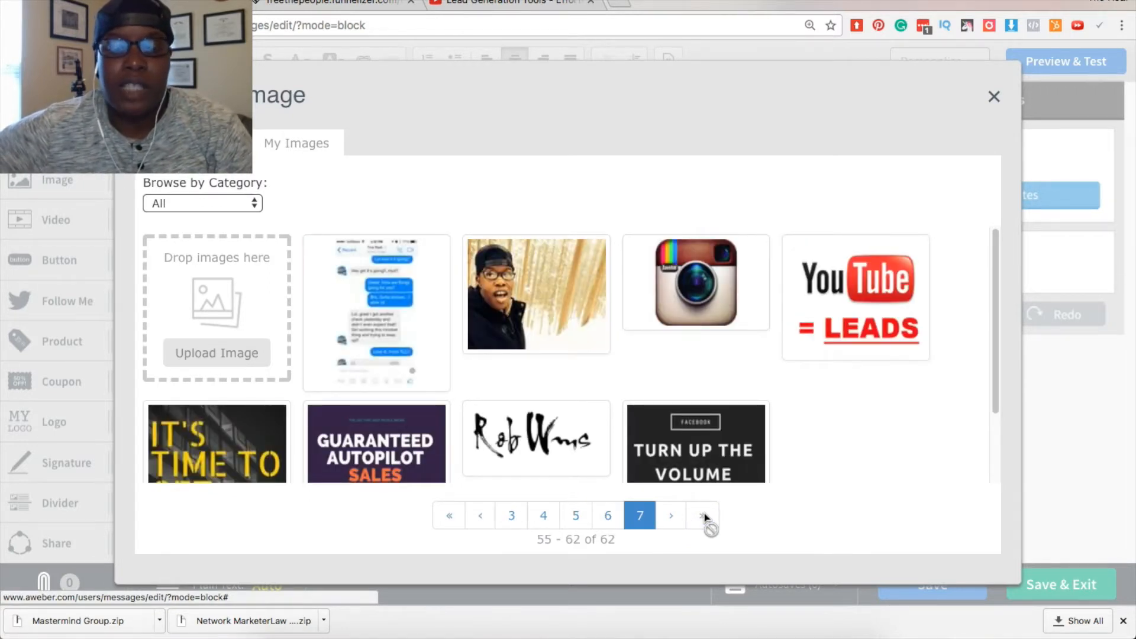
mouse_move(578, 431)
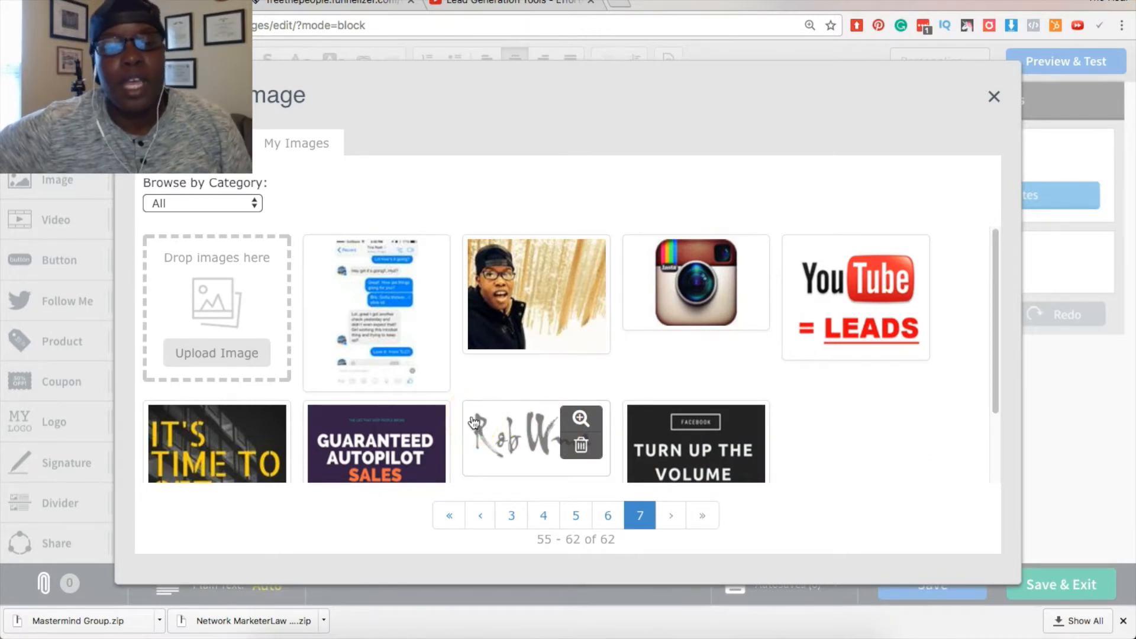
left_click(610, 514)
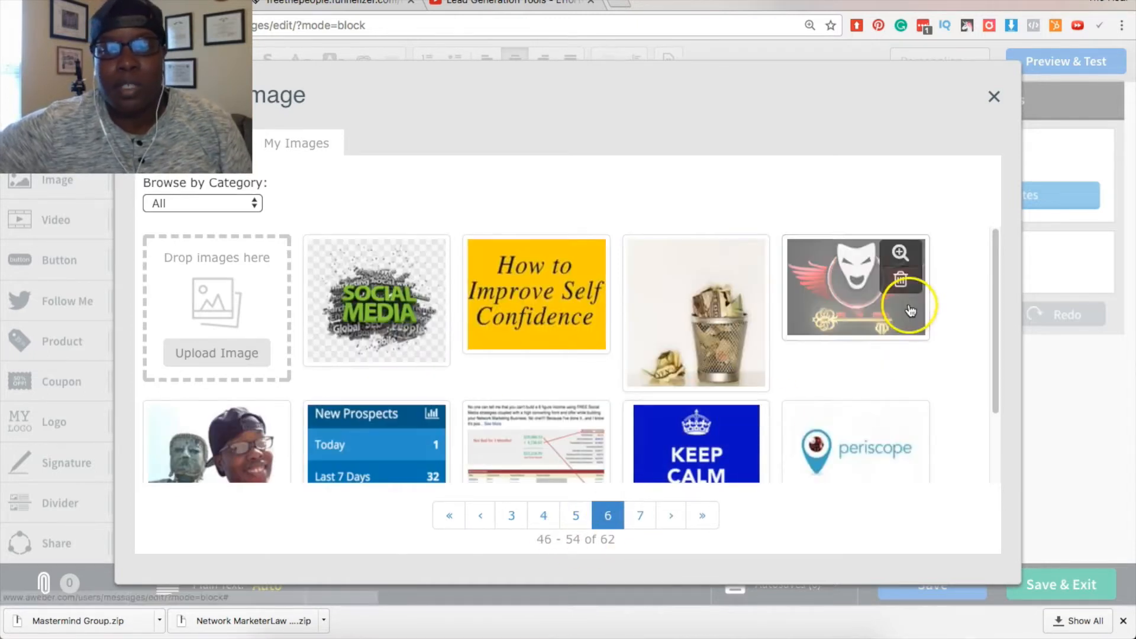
left_click(847, 296)
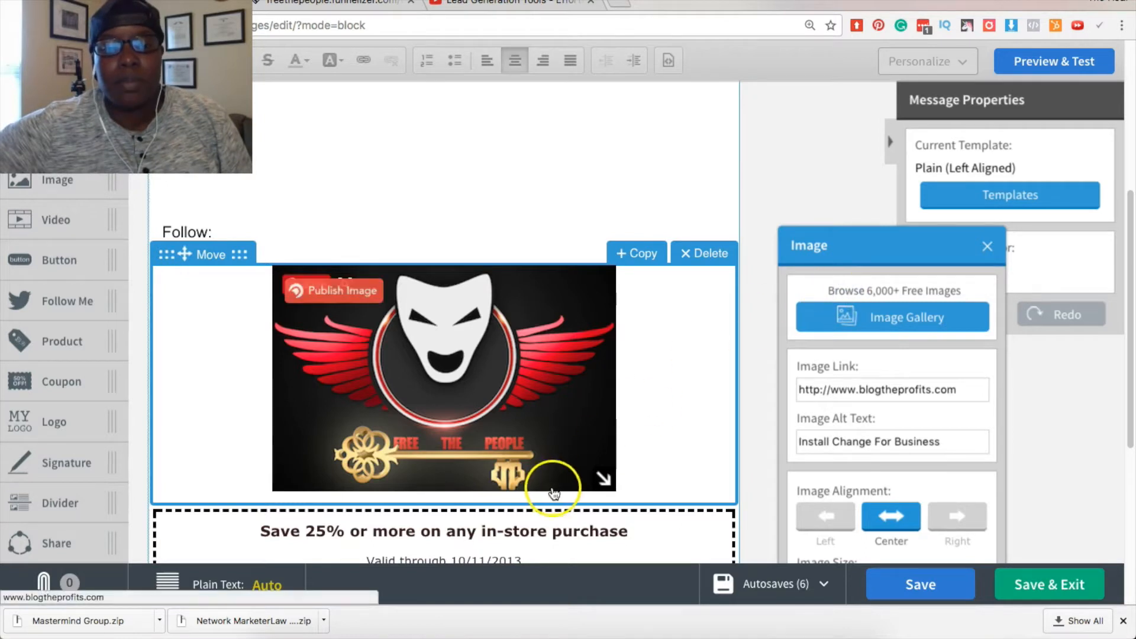
left_click_drag(601, 478, 531, 395)
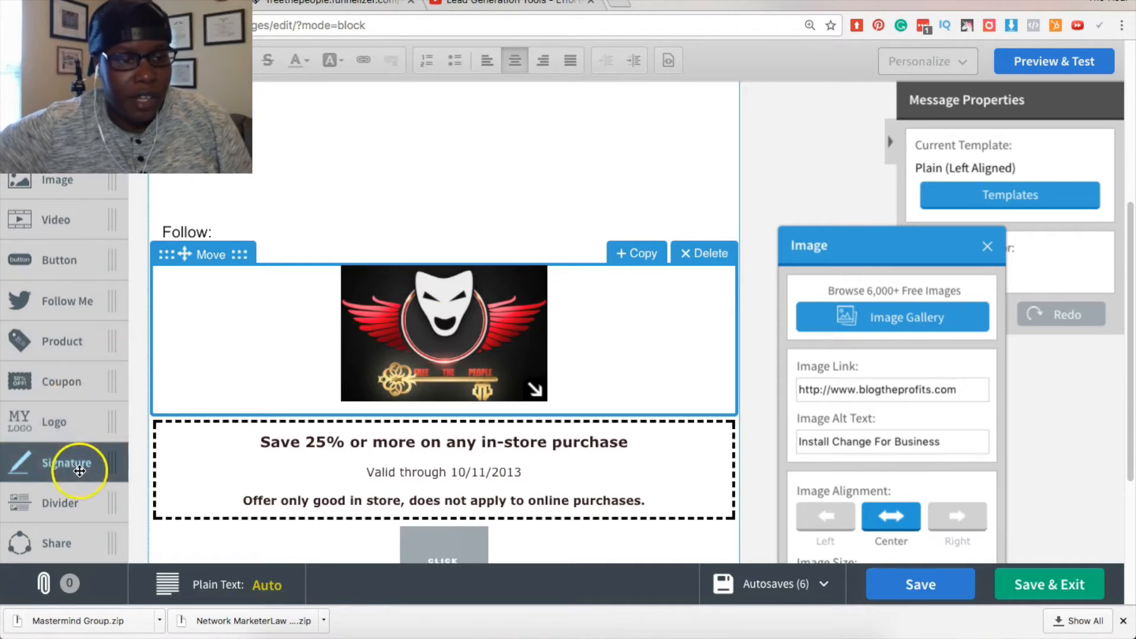
- Add a signature block between the Follow Me block and the winged mask logo
mouse_move(76, 463)
left_mouse_down()
mouse_move(230, 449)
mouse_move(264, 416)
mouse_move(265, 383)
left_mouse_up()
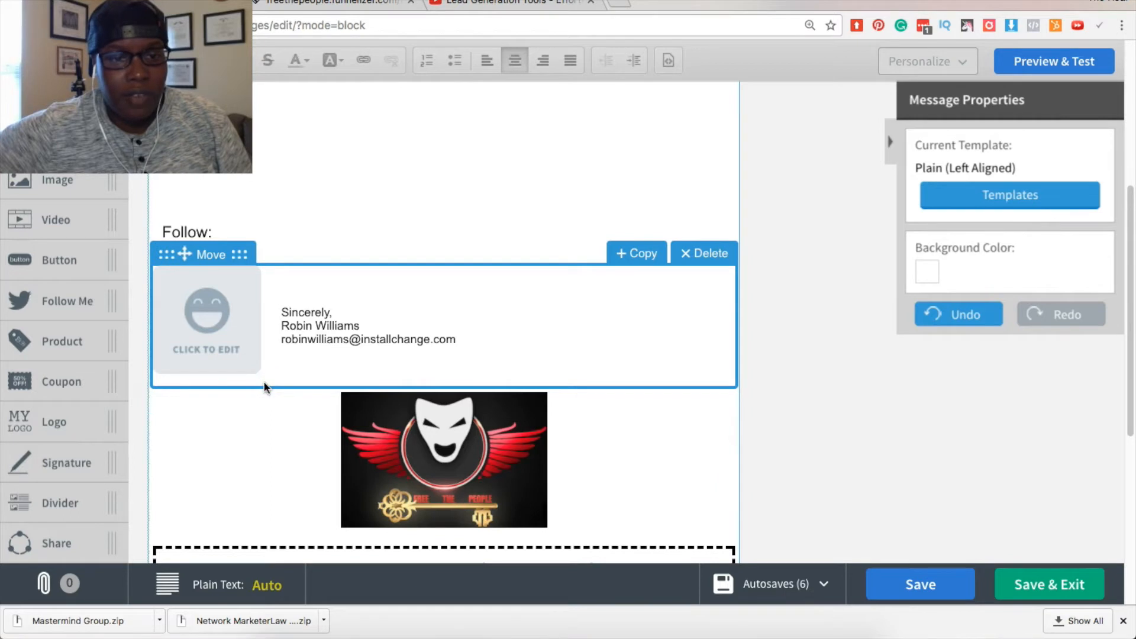
- Add a Share block below the product block at the end of the newsletter and close its settings
left_click(295, 370)
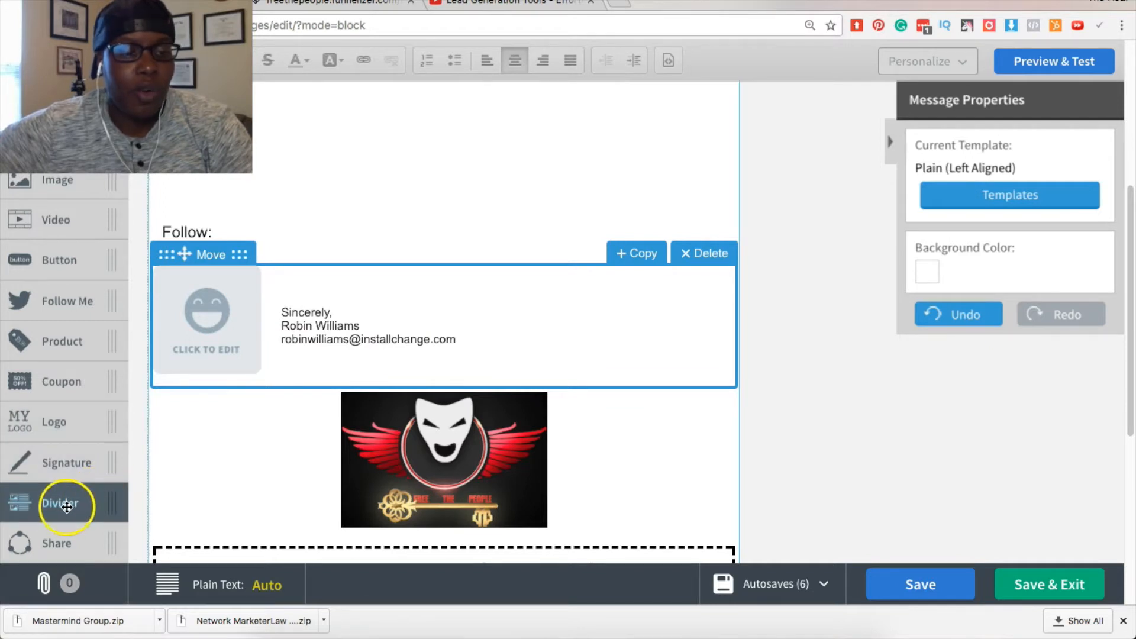
scroll(152, 500, "down", 6)
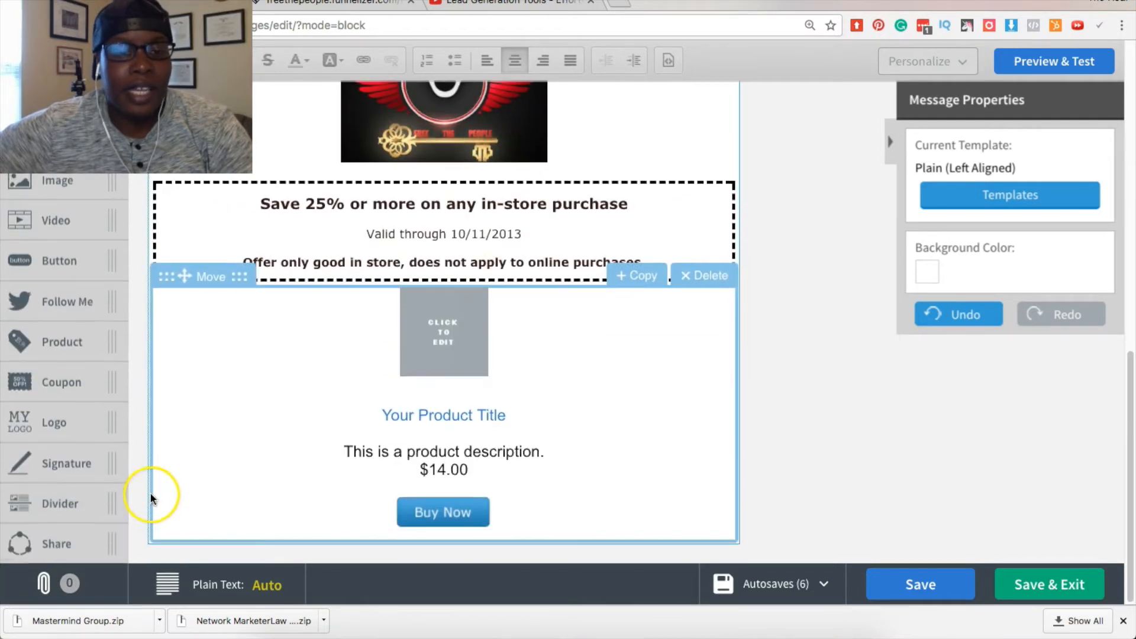
left_click_drag(39, 542, 283, 536)
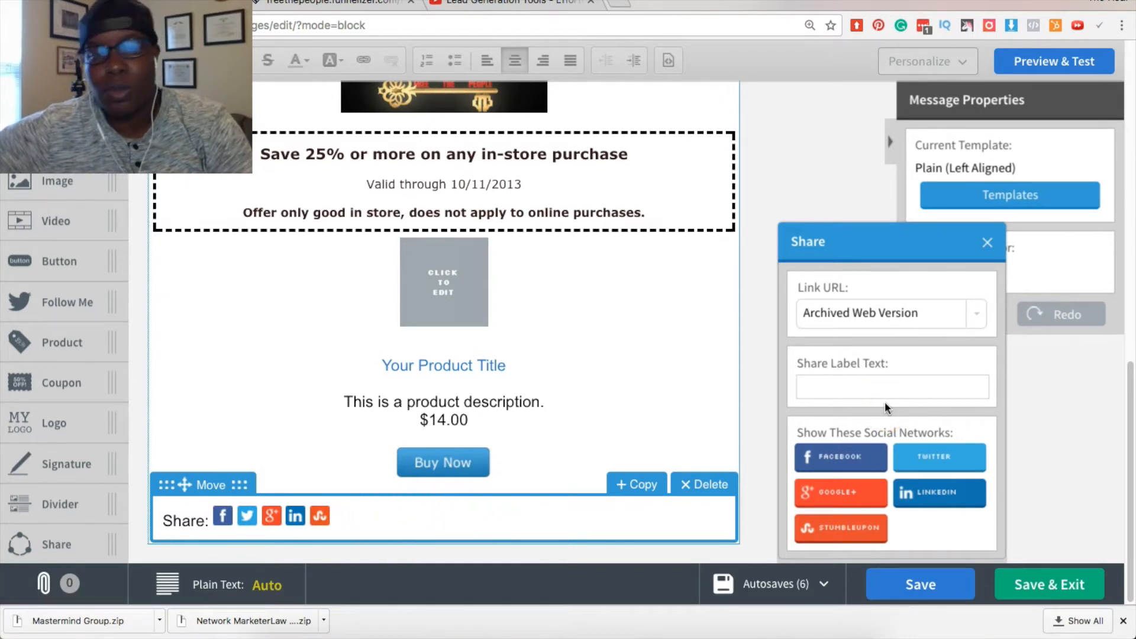
left_click(798, 398)
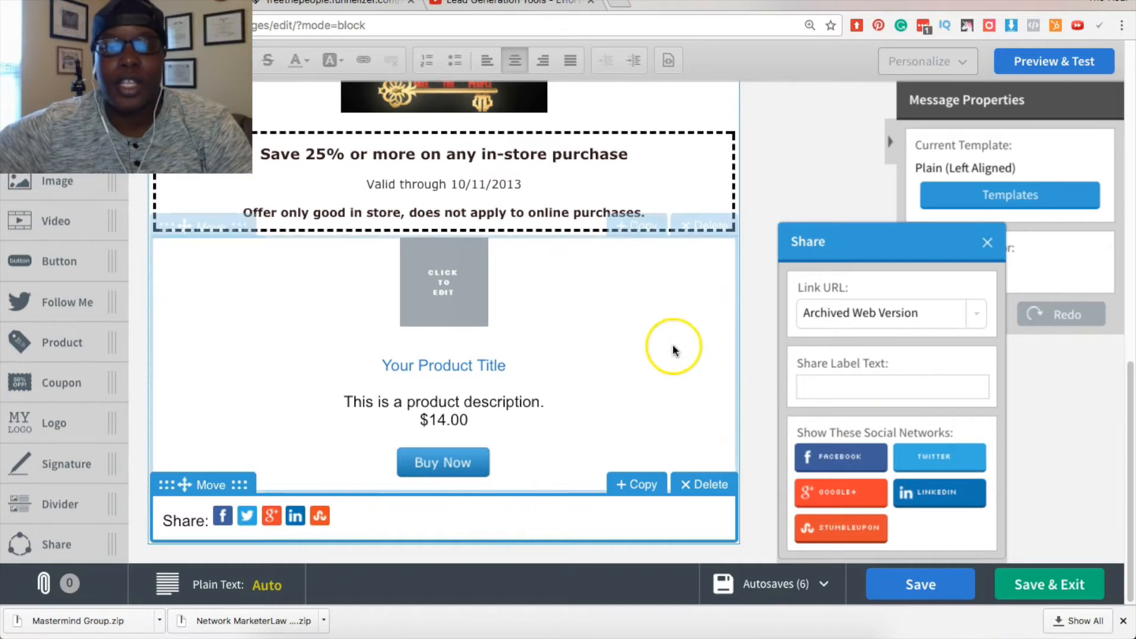
scroll(669, 347, "up", 10)
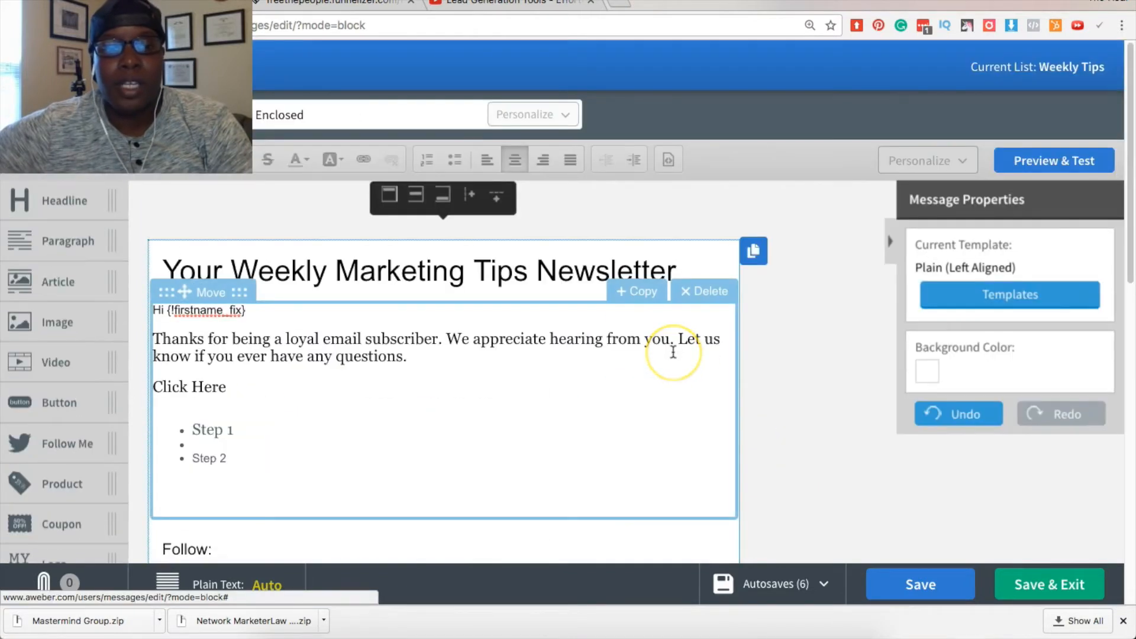
scroll(674, 352, "down", 10)
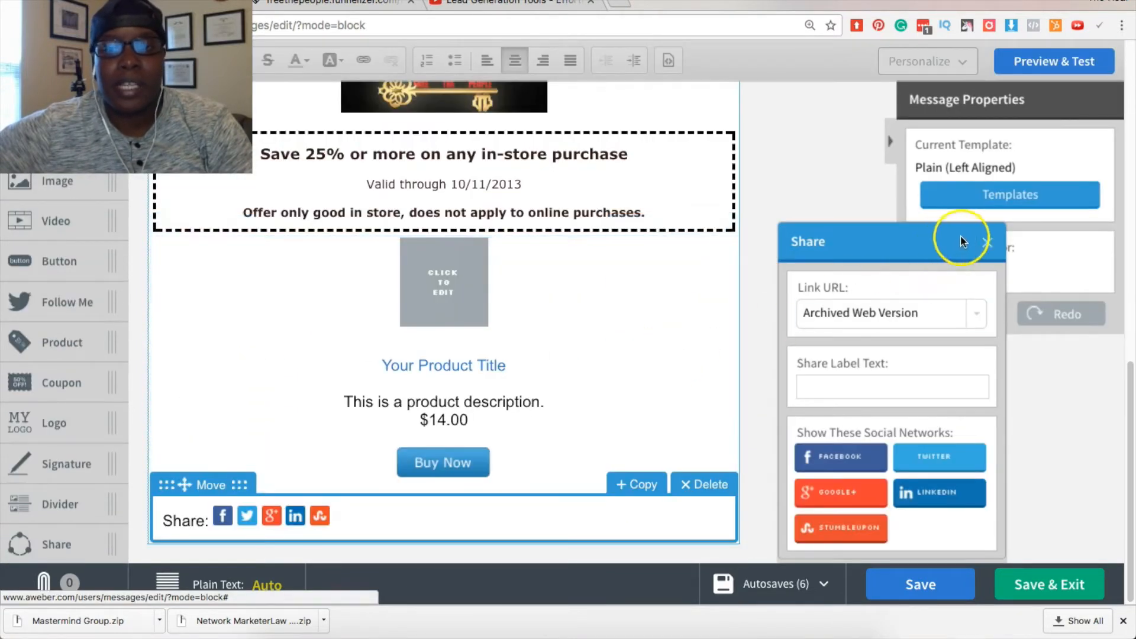
left_click(986, 241)
- Save the newsletter message and exit to the drafts list
scroll(650, 314, "up", 10)
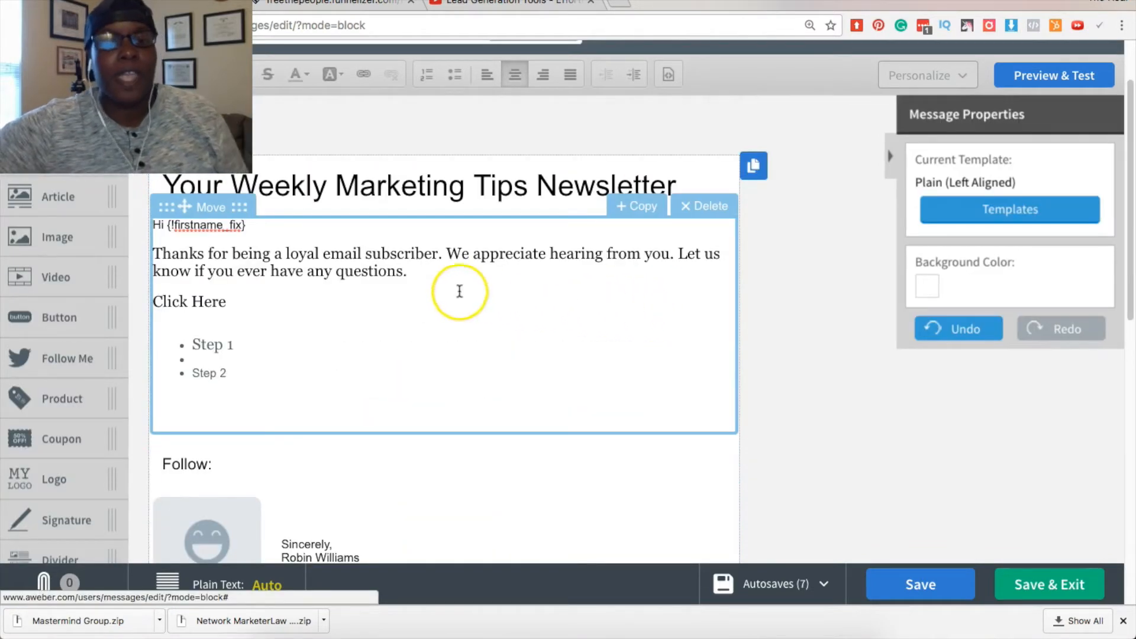
scroll(452, 325, "down", 5)
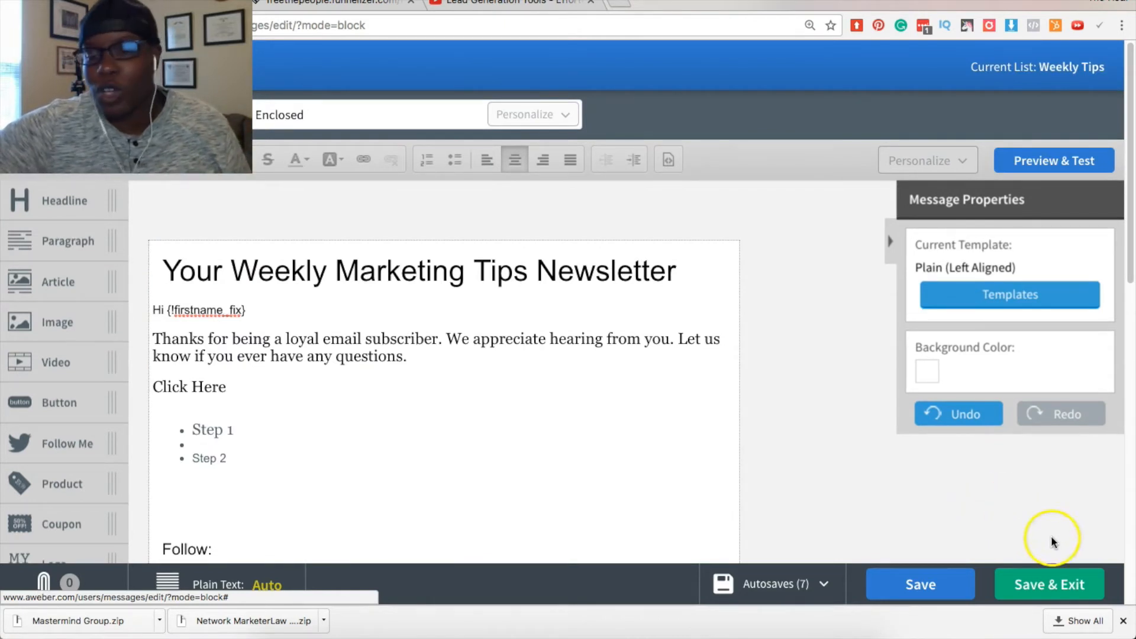
left_click(1065, 586)
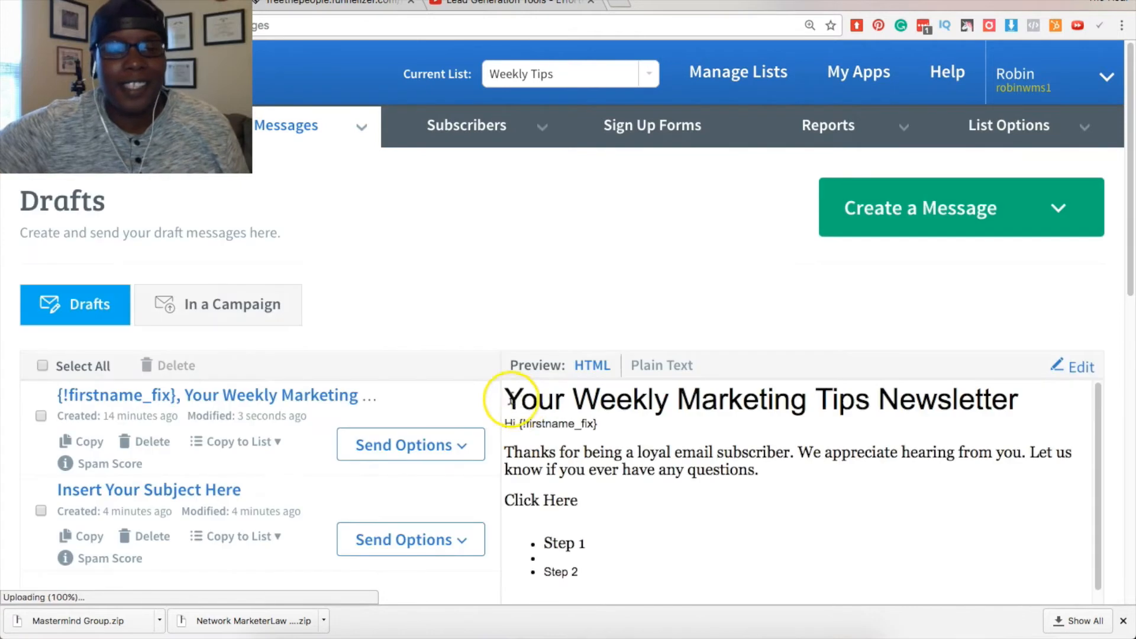
- Reopen the Your Weekly Marketing Tips draft and review it in Preview & Test
left_click(221, 396)
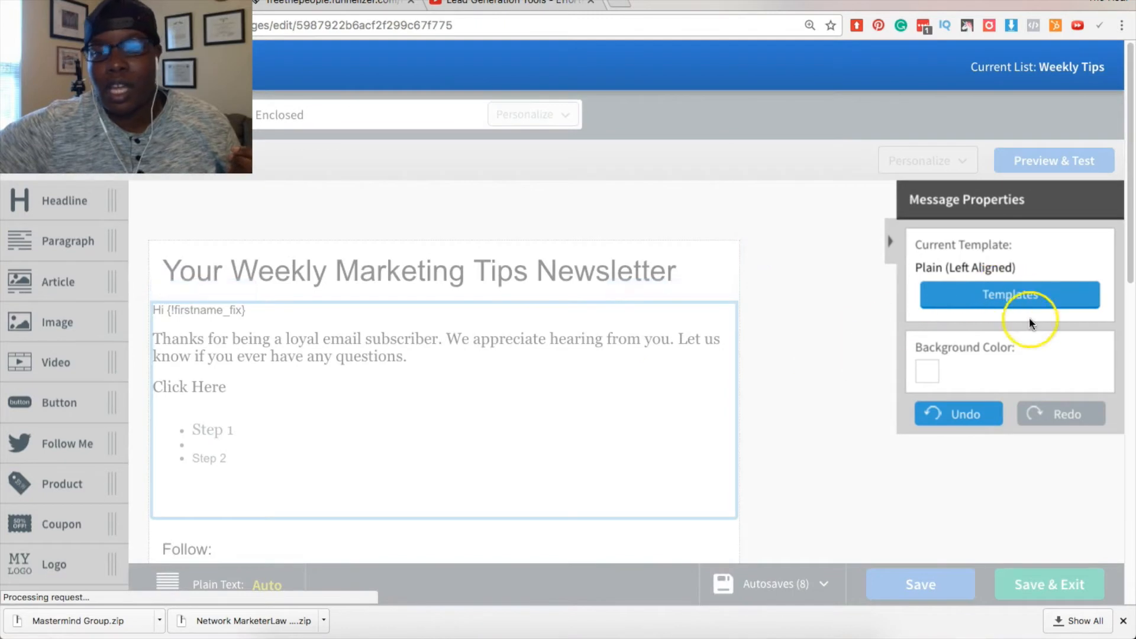
left_click(1035, 164)
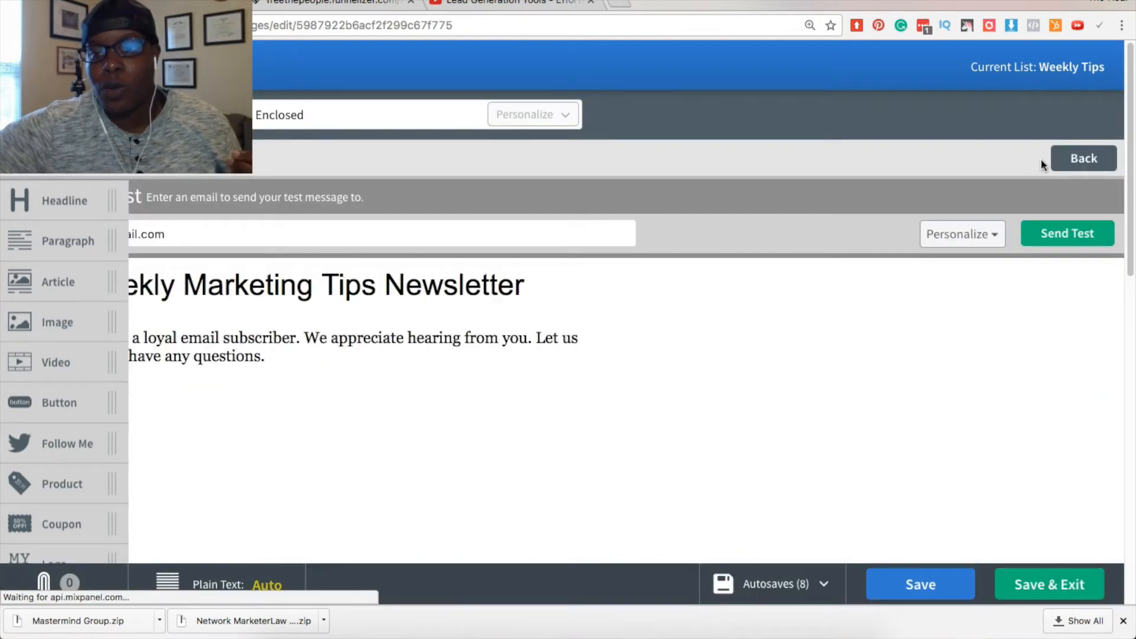
scroll(230, 346, "down", 4)
scroll(238, 349, "down", 5)
scroll(278, 337, "up", 10)
- Send a test of the newsletter to the e-mail address in the test recipient field
left_click(188, 240)
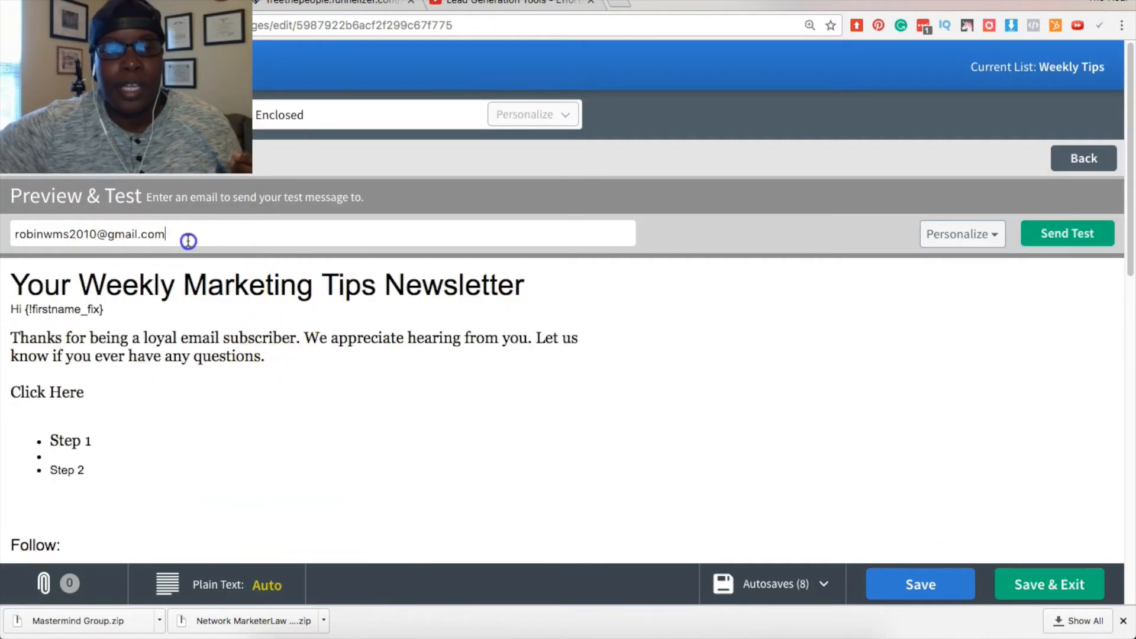
key("ctrl+a")
left_click(1062, 233)
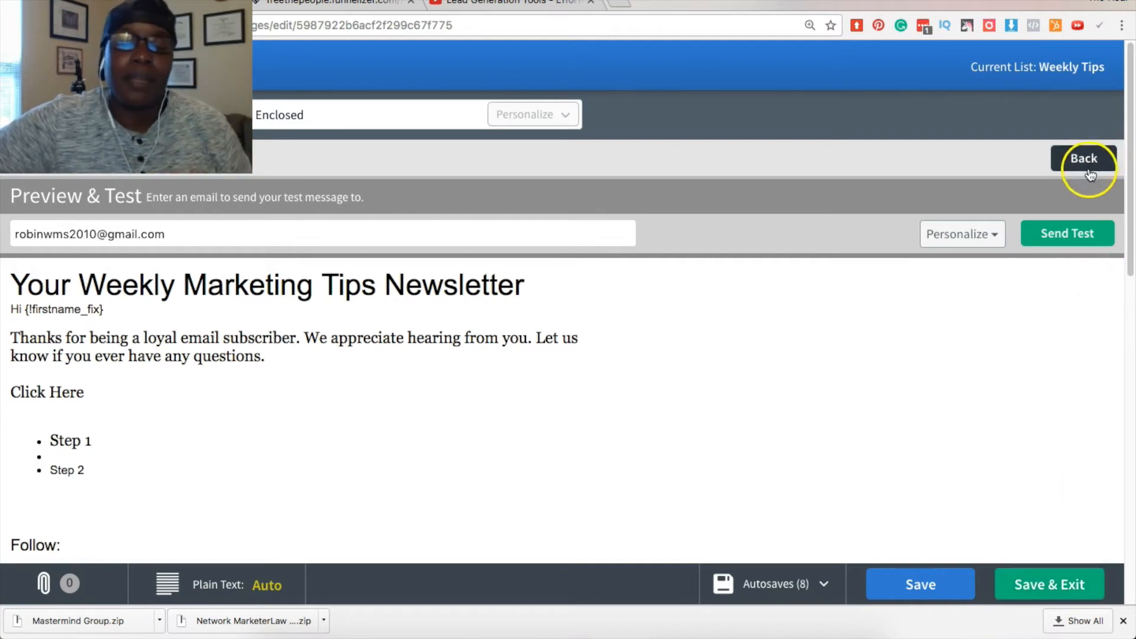
- Save and exit the message, select the weekly marketing draft and start scheduling it as a broadcast
left_click(1045, 583)
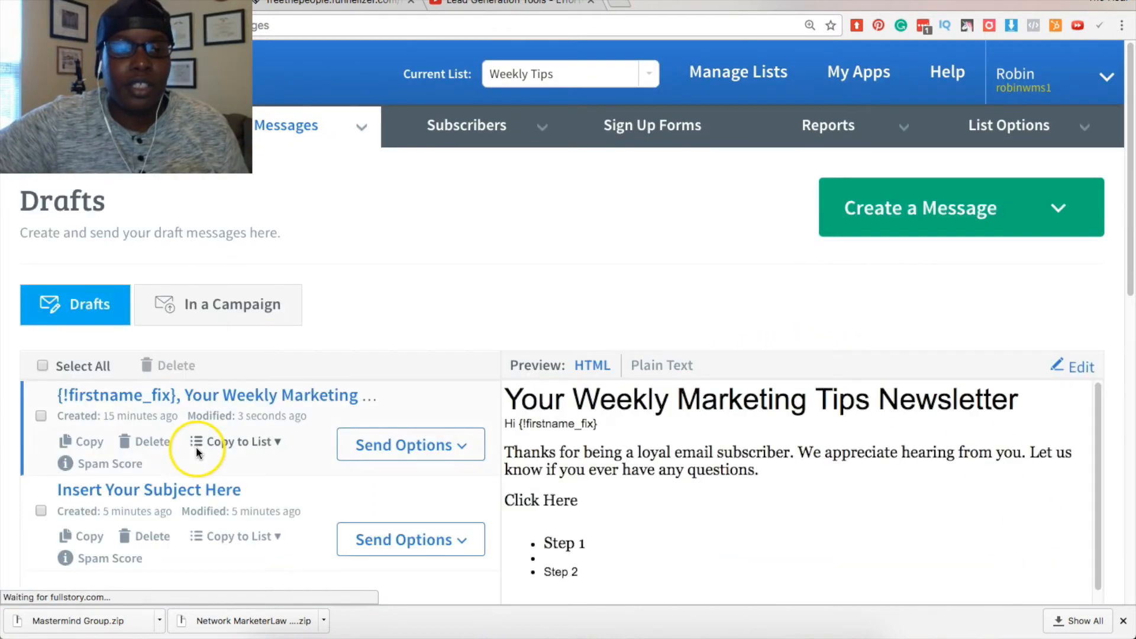
scroll(196, 452, "down", 2)
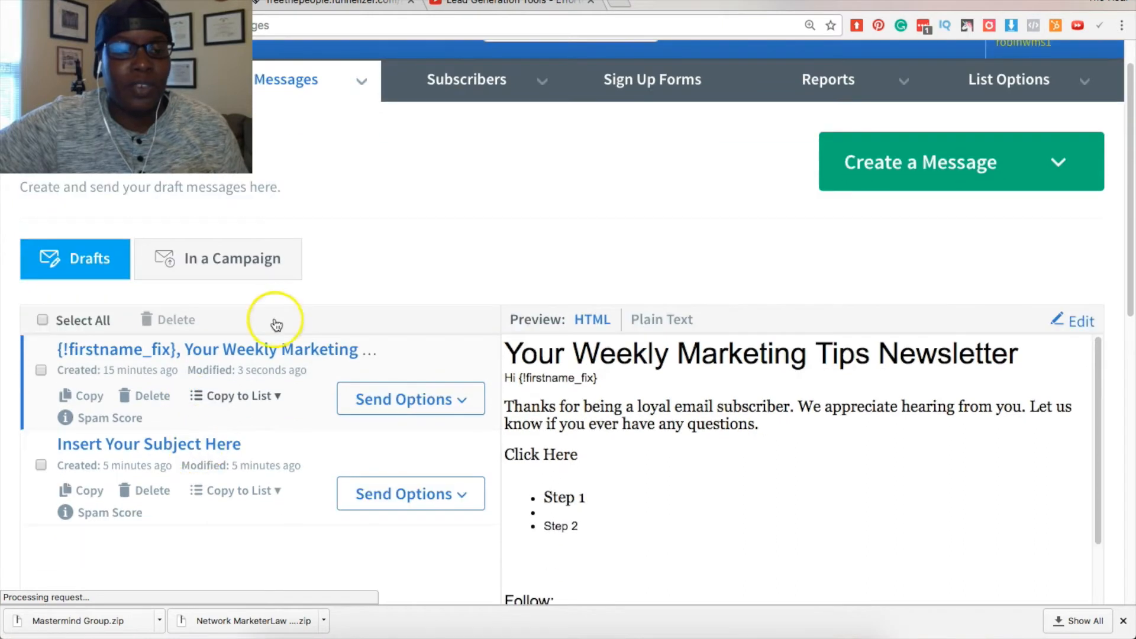
left_click(41, 370)
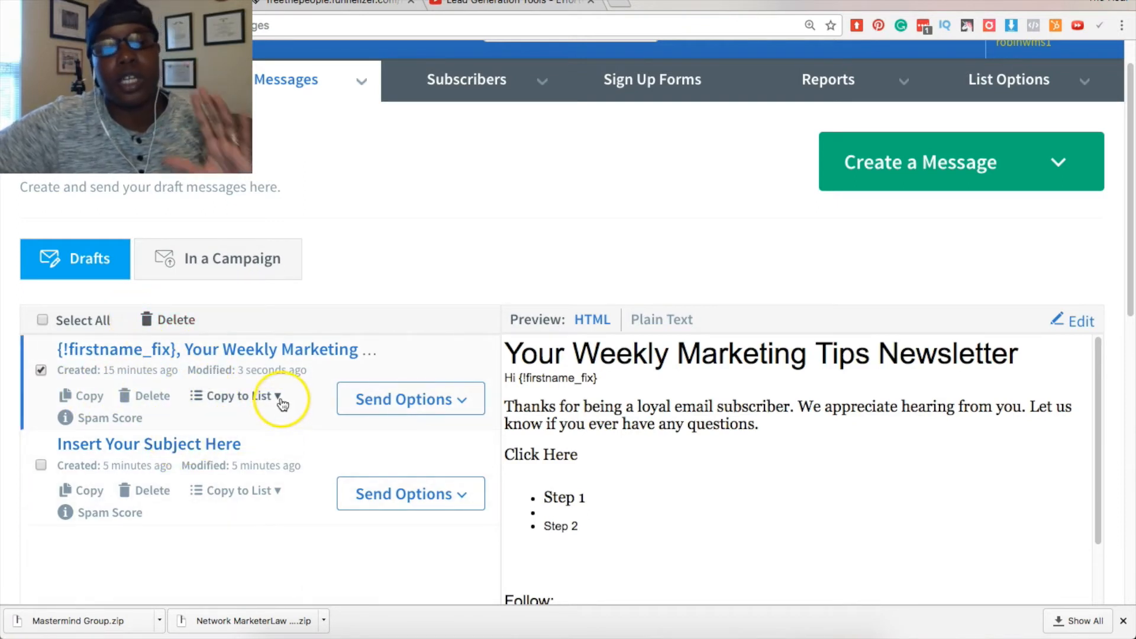
left_click(462, 399)
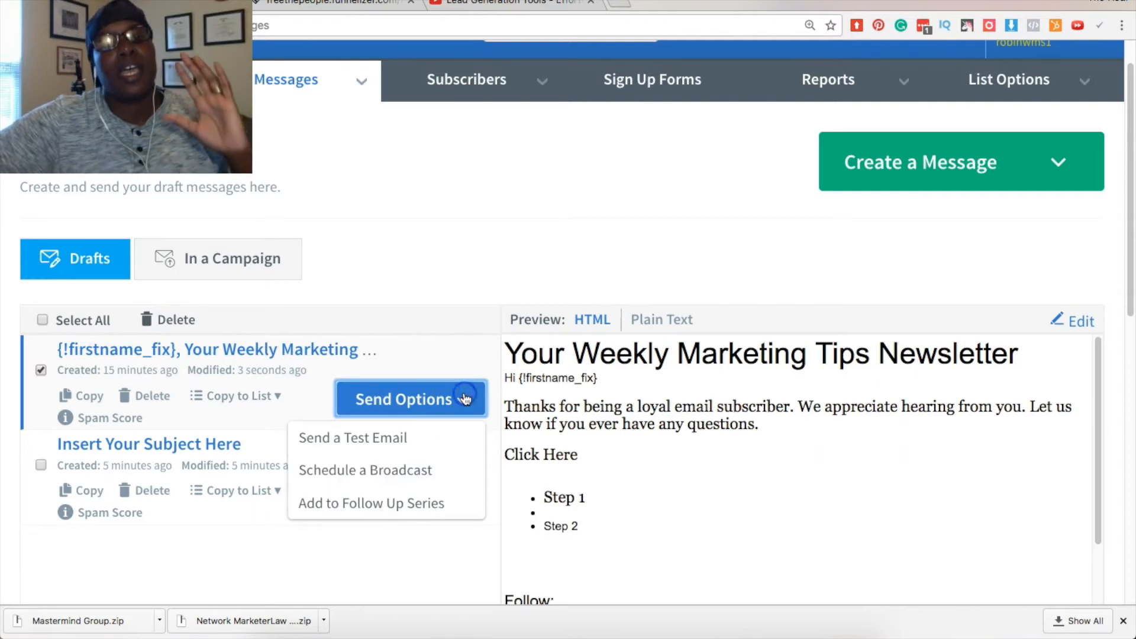
left_click(418, 473)
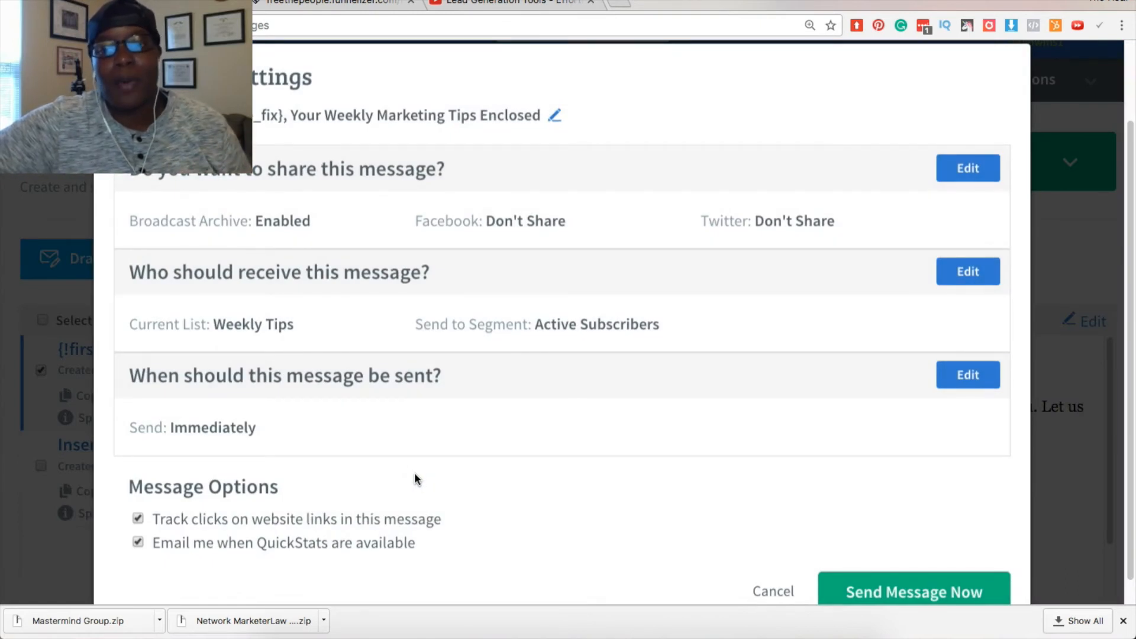
- Review the broadcast settings and open the options for who should receive the message
scroll(418, 468, "up", 2)
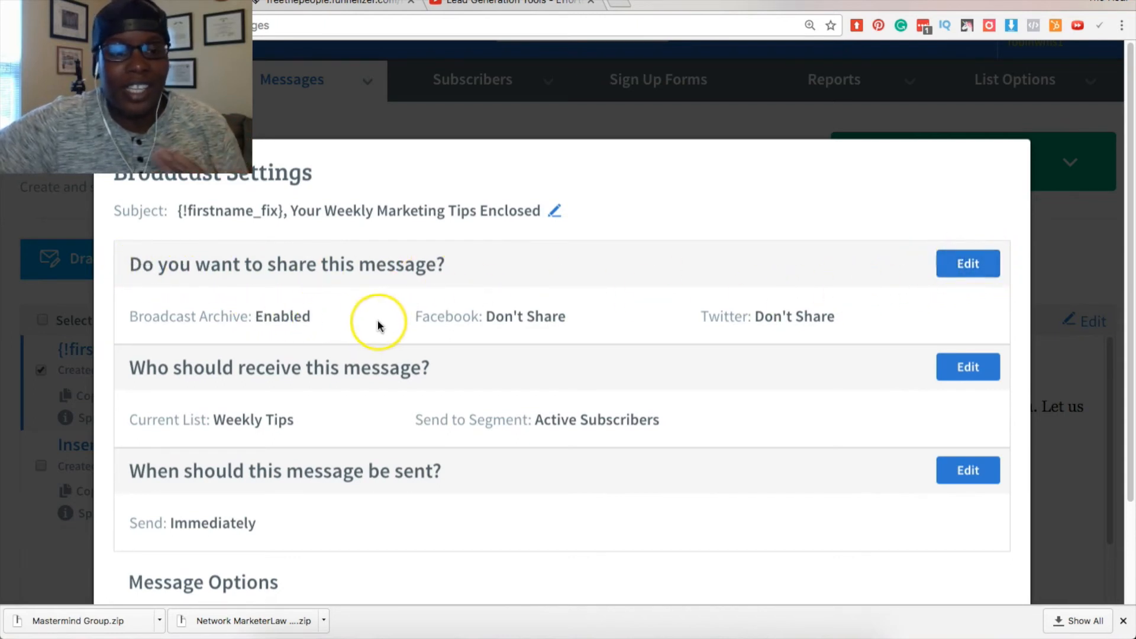
scroll(450, 369, "down", 1)
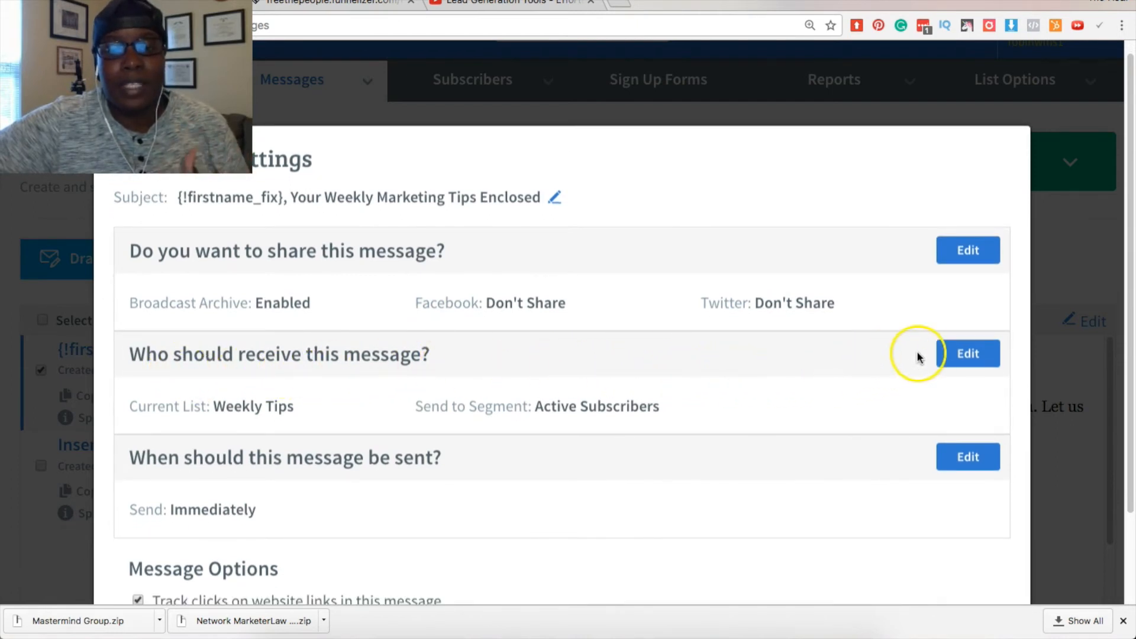
left_click(958, 355)
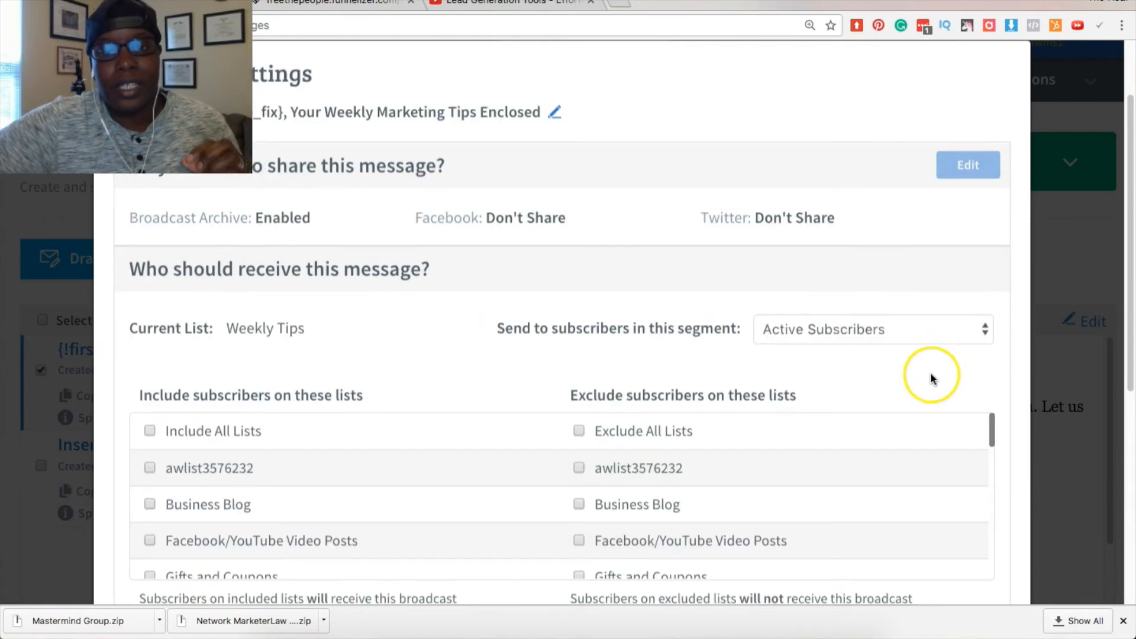
- Examine the subscriber lists that can be included in or excluded from the broadcast
scroll(930, 376, "down", 10)
scroll(504, 395, "down", 5)
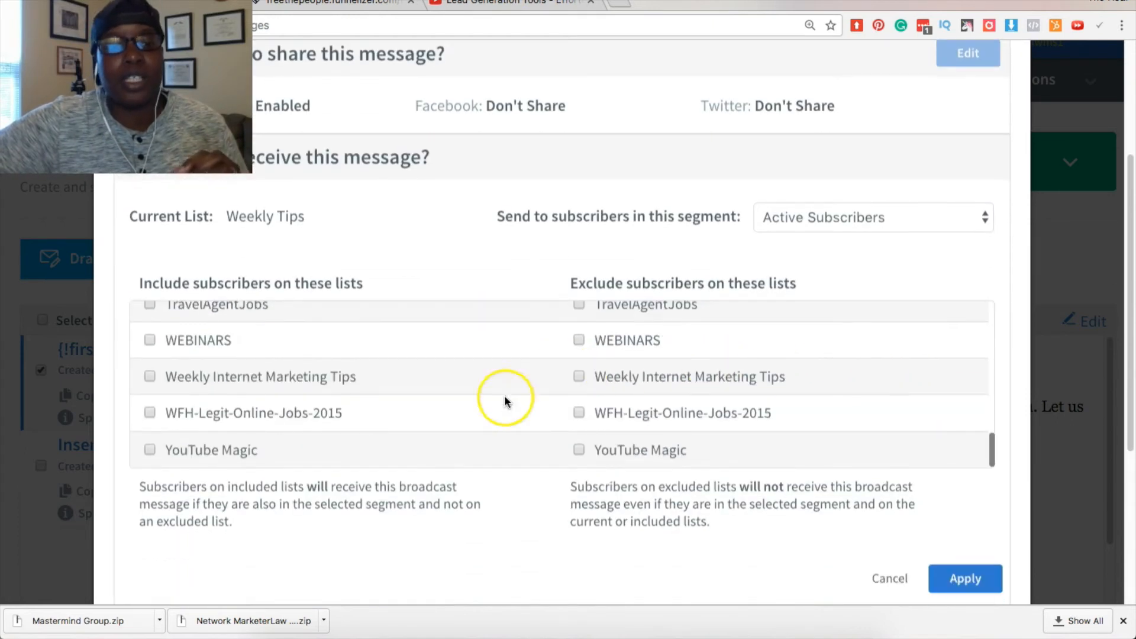
scroll(297, 350, "up", 10)
scroll(297, 350, "up", 15)
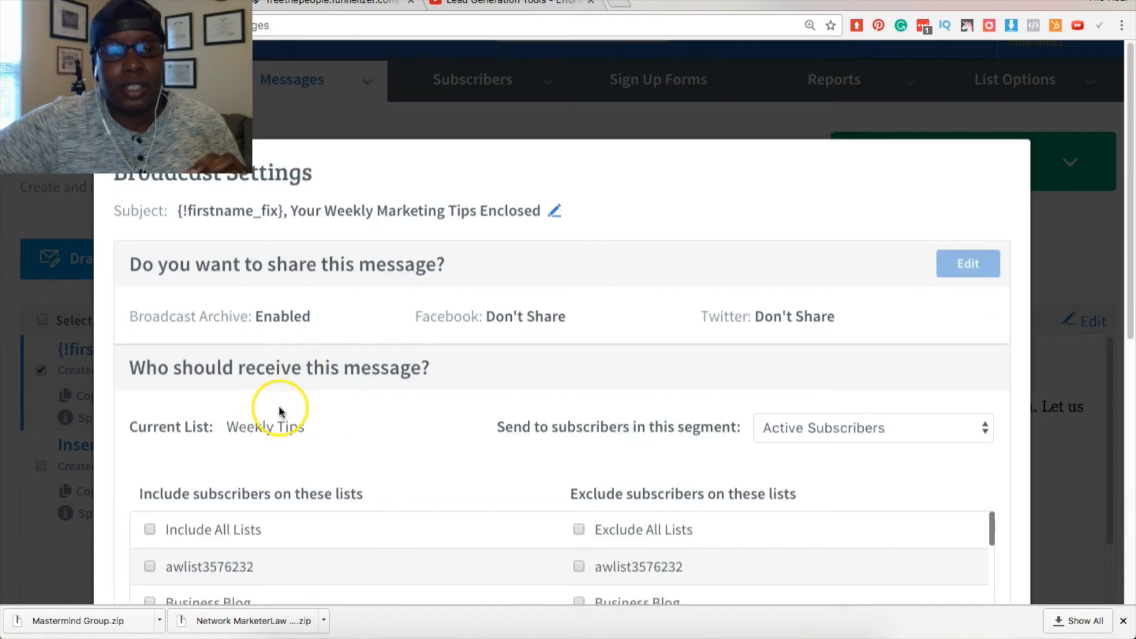
left_click(278, 428)
scroll(279, 428, "down", 1)
scroll(296, 424, "down", 4)
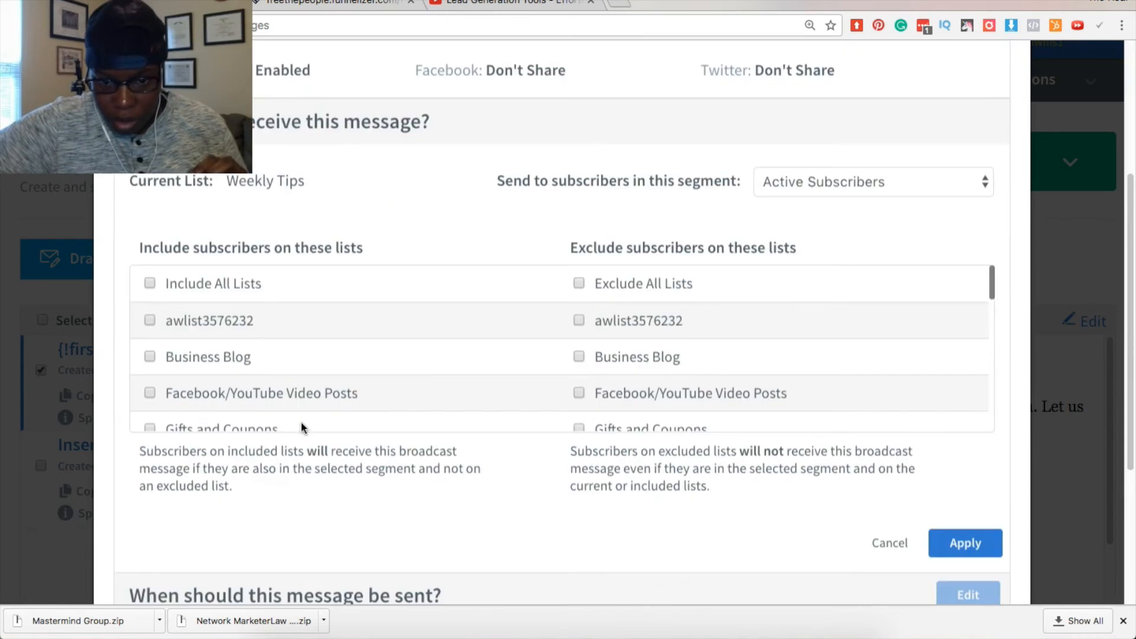
scroll(577, 325, "down", 10)
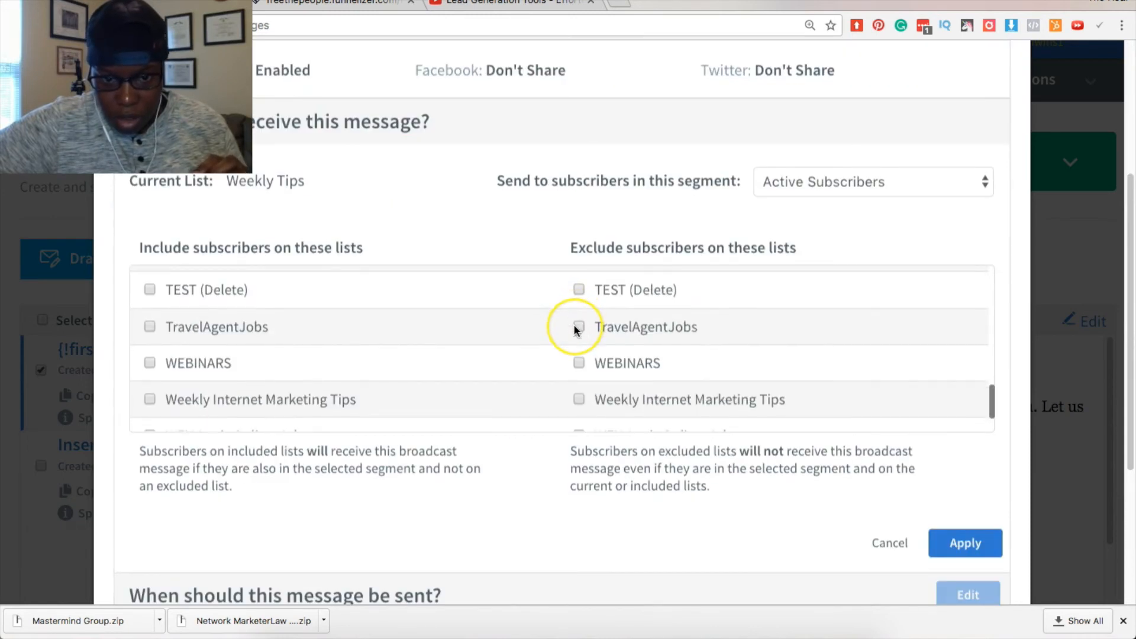
scroll(574, 324, "down", 1)
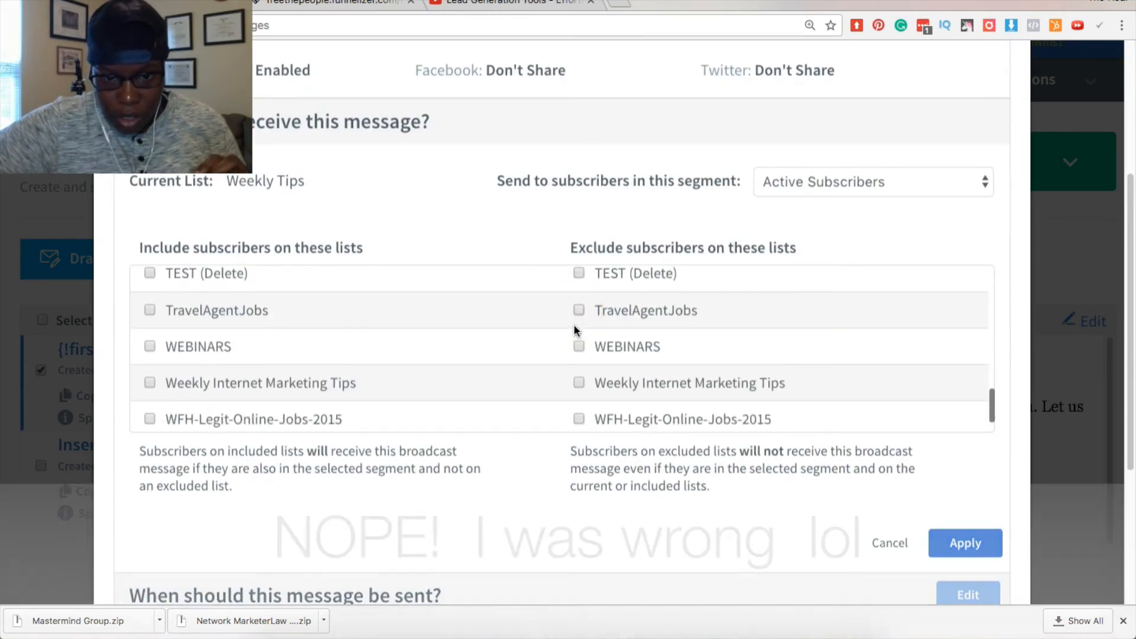
scroll(574, 330, "down", 3)
scroll(573, 324, "up", 15)
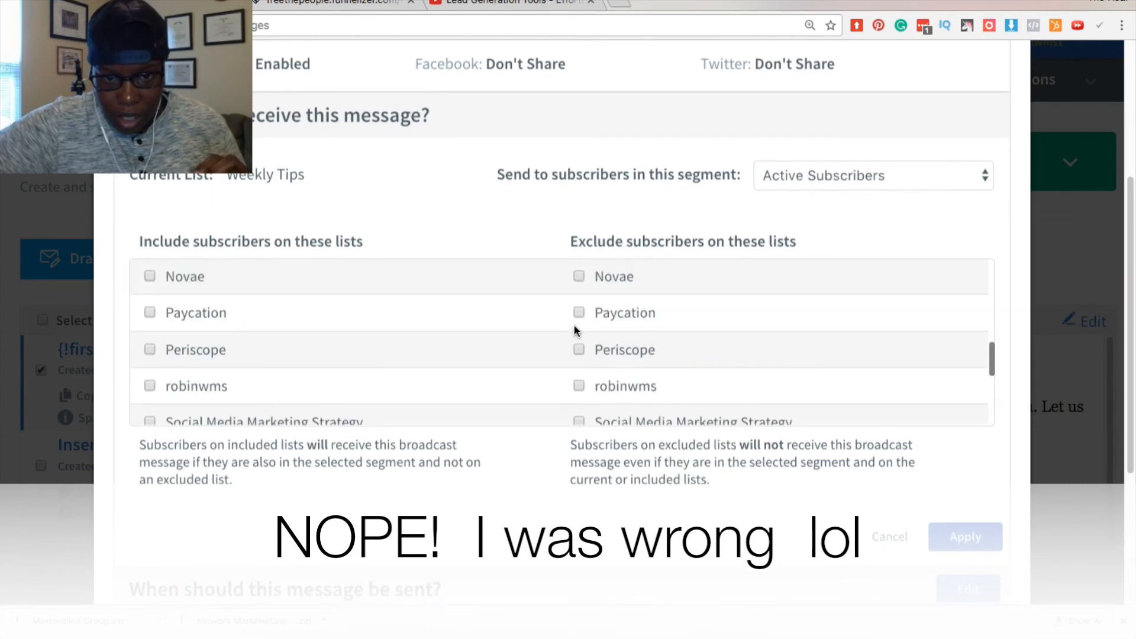
scroll(232, 342, "down", 15)
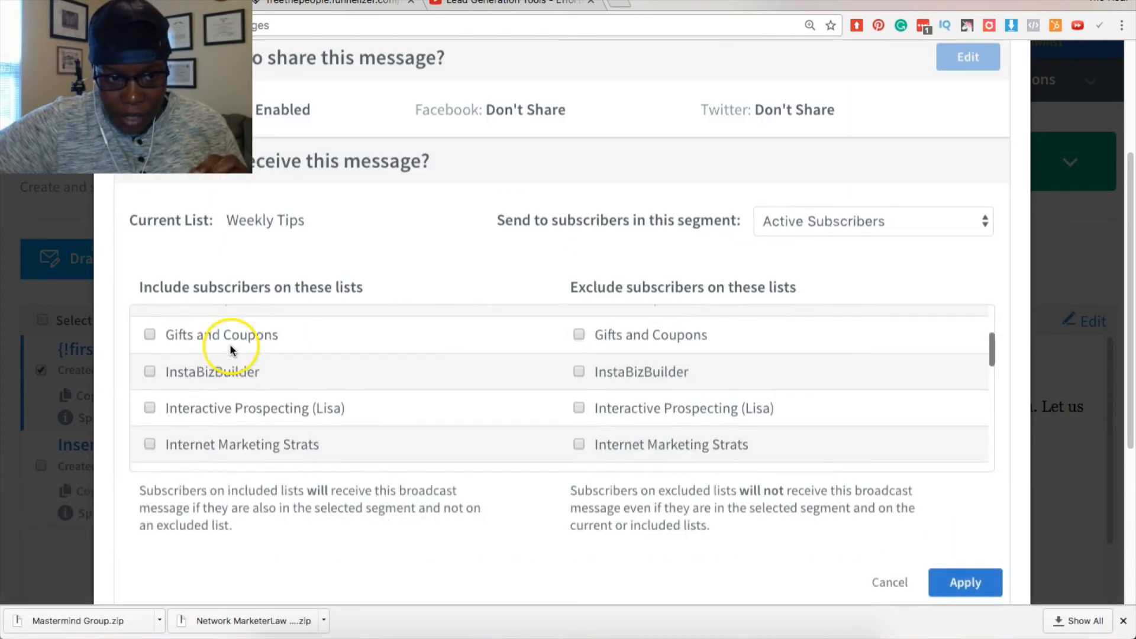
scroll(232, 342, "down", 2)
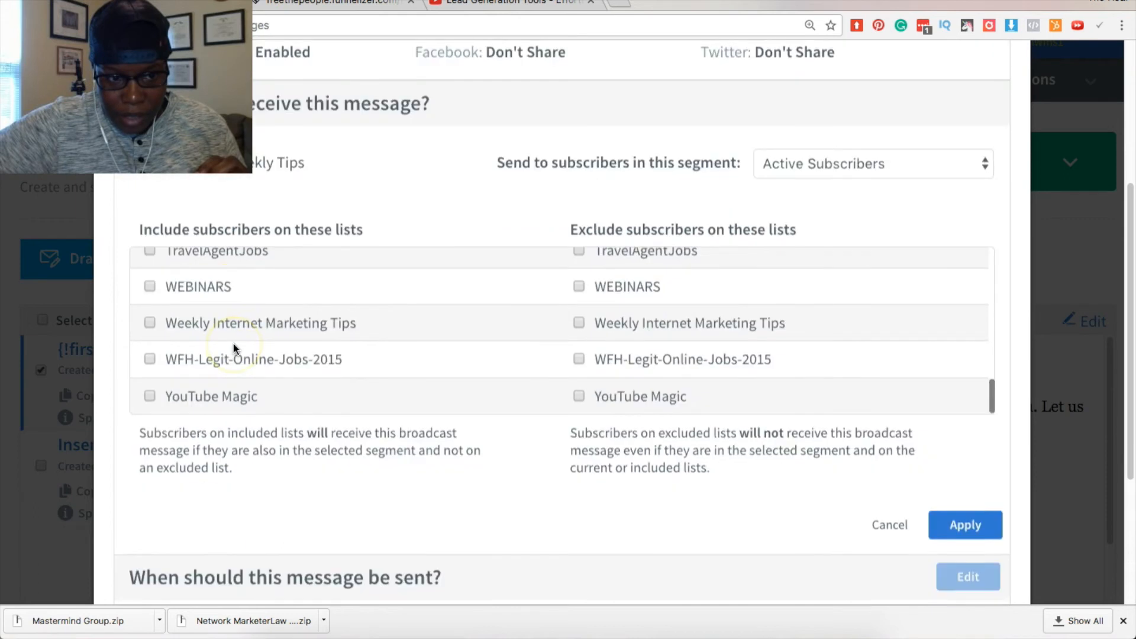
scroll(233, 342, "up", 1)
scroll(233, 342, "up", 15)
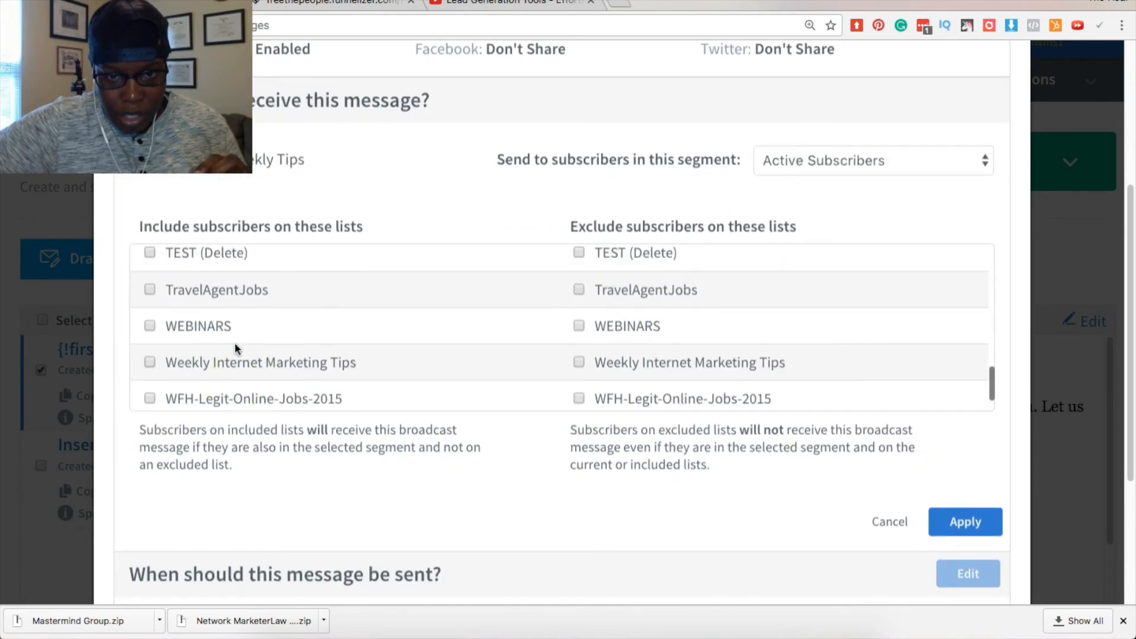
- Review the subscriber segment choices for the broadcast's recipients
left_click(824, 436)
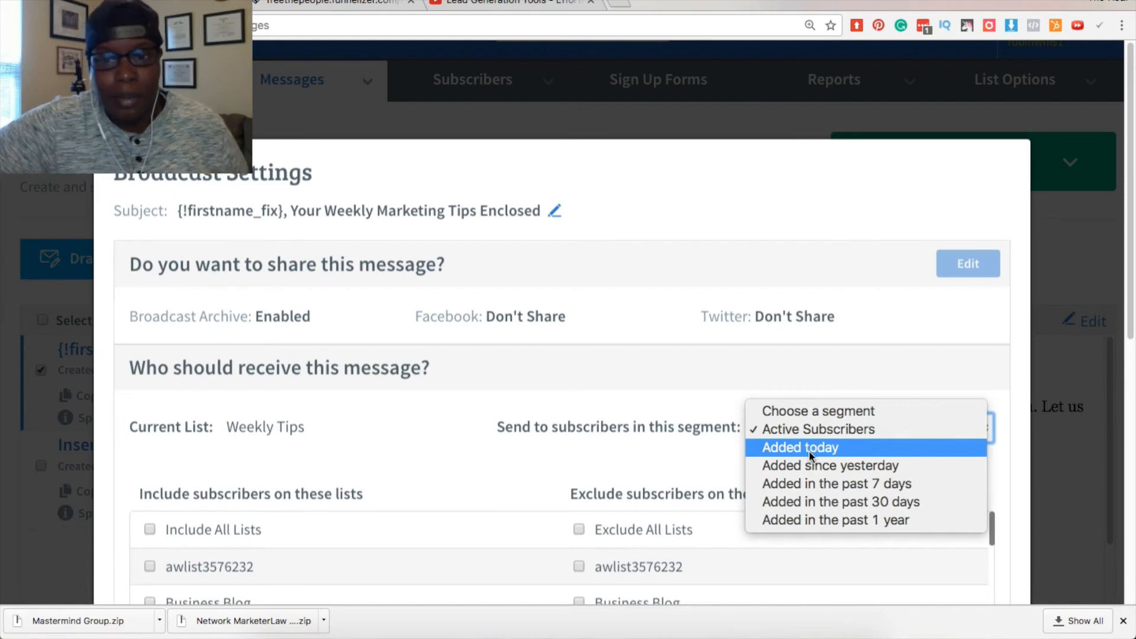
left_click(813, 409)
left_click(630, 394)
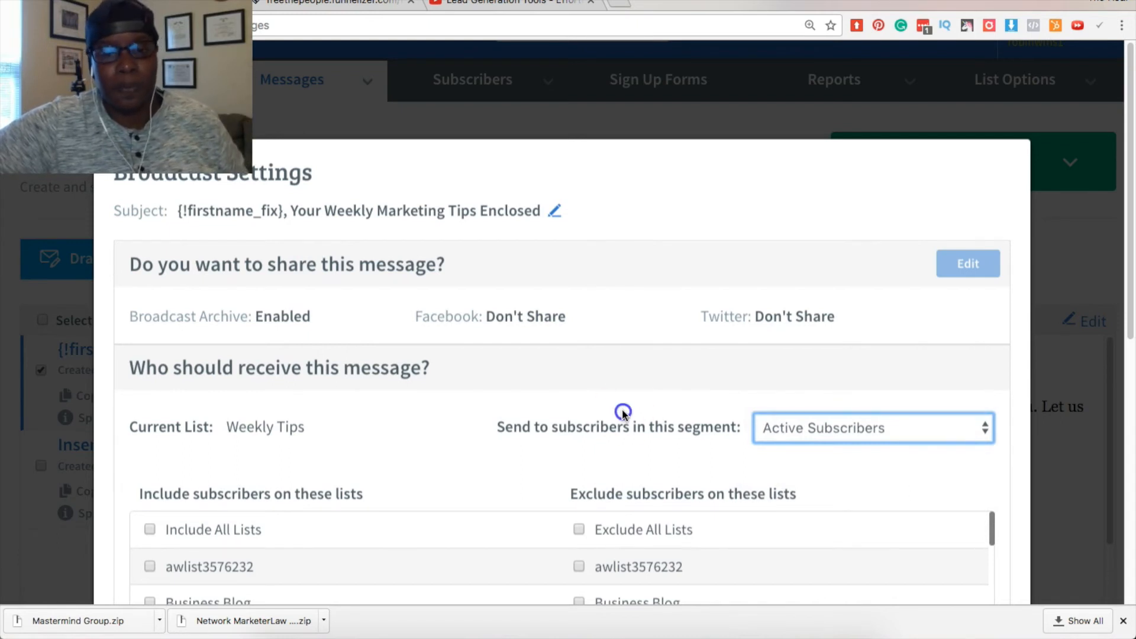
- Include subscribers on the Business Blog and Facebook/YouTube Video Posts lists in the broadcast
scroll(623, 409, "down", 2)
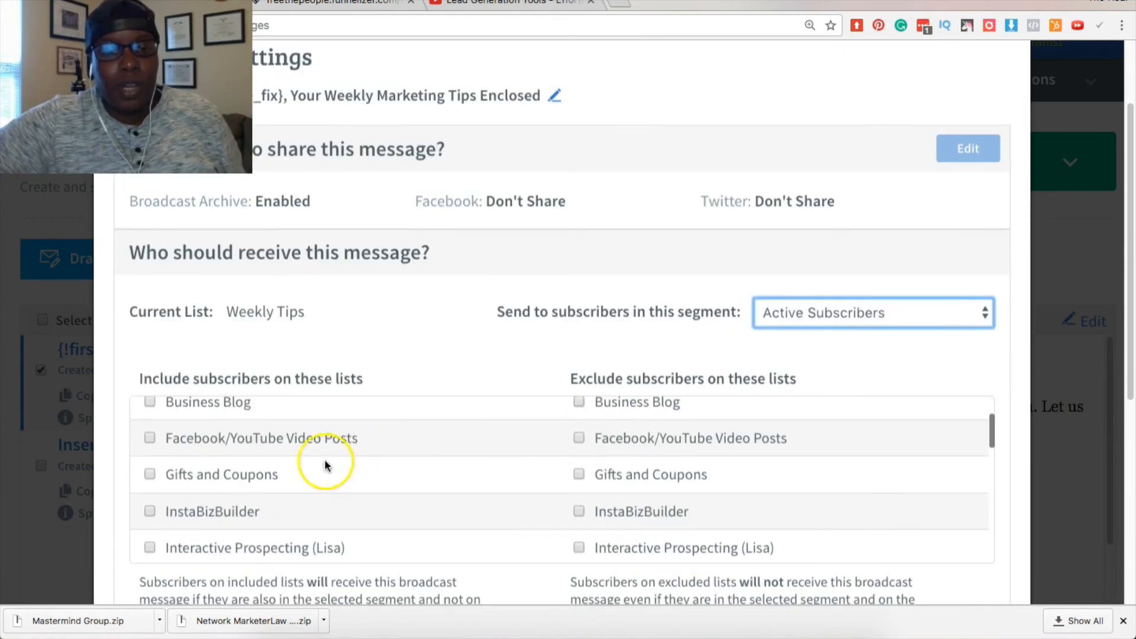
scroll(151, 474, "up", 1)
left_click(149, 444)
left_click(149, 479)
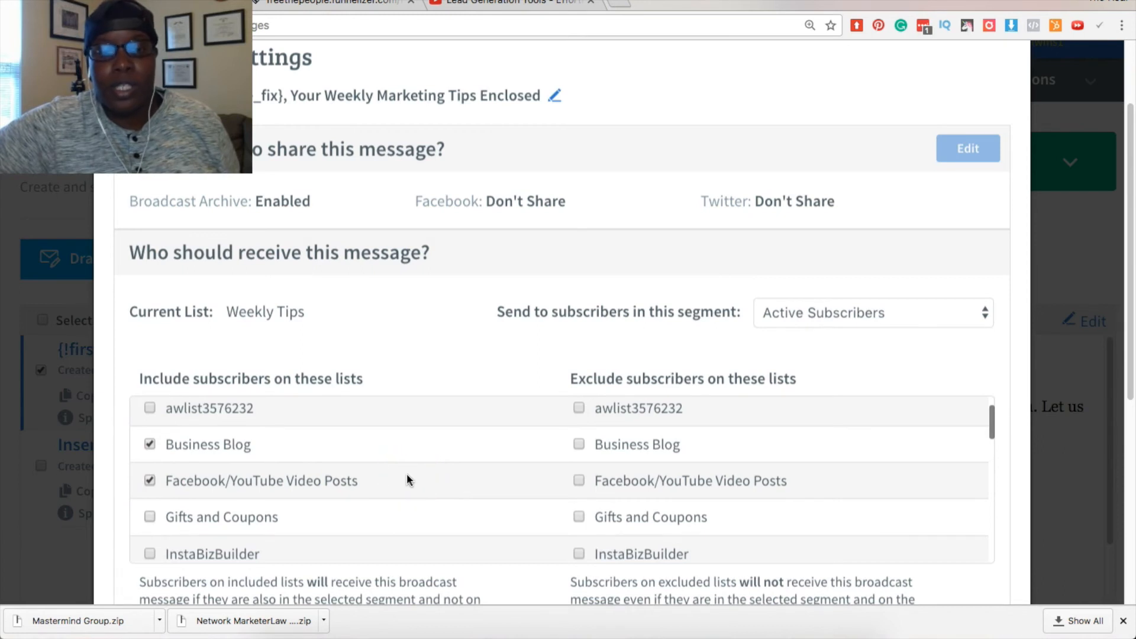
scroll(407, 473, "down", 3)
scroll(164, 434, "up", 8)
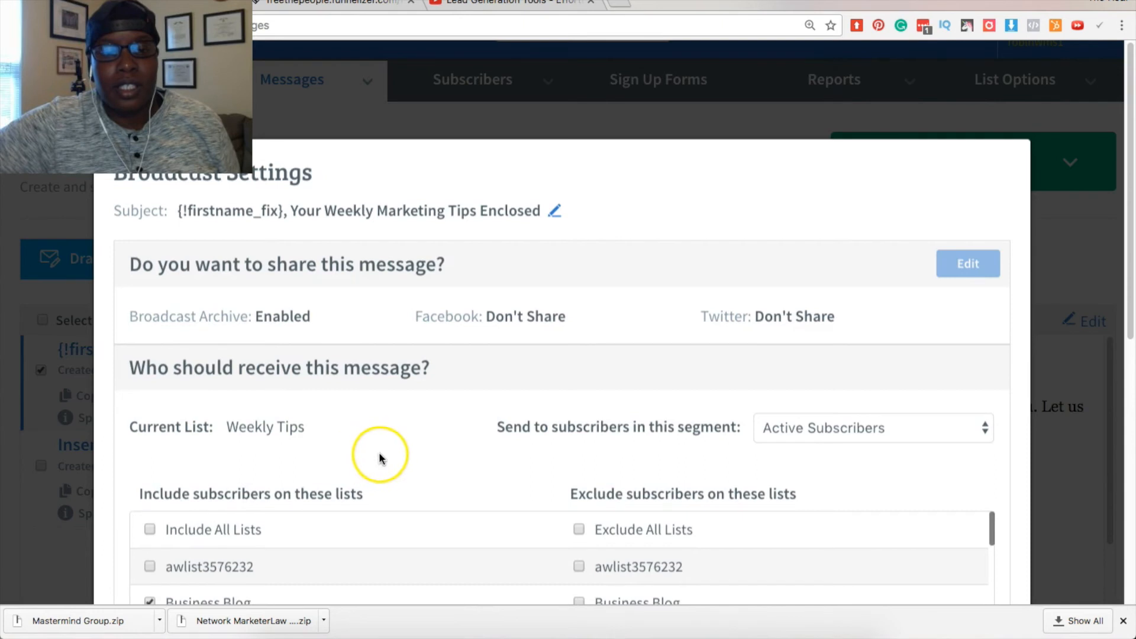
- Deselect the Business Blog and Facebook/YouTube Video Posts lists from the broadcast's included subscribers
scroll(415, 456, "down", 5)
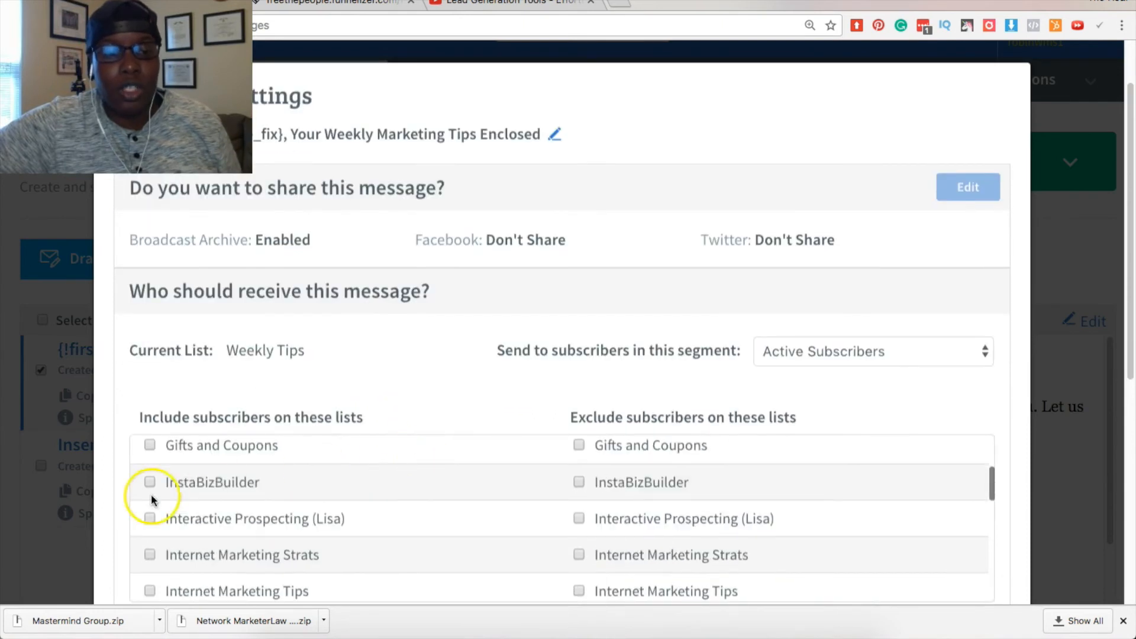
scroll(151, 494, "up", 3)
left_click(151, 562)
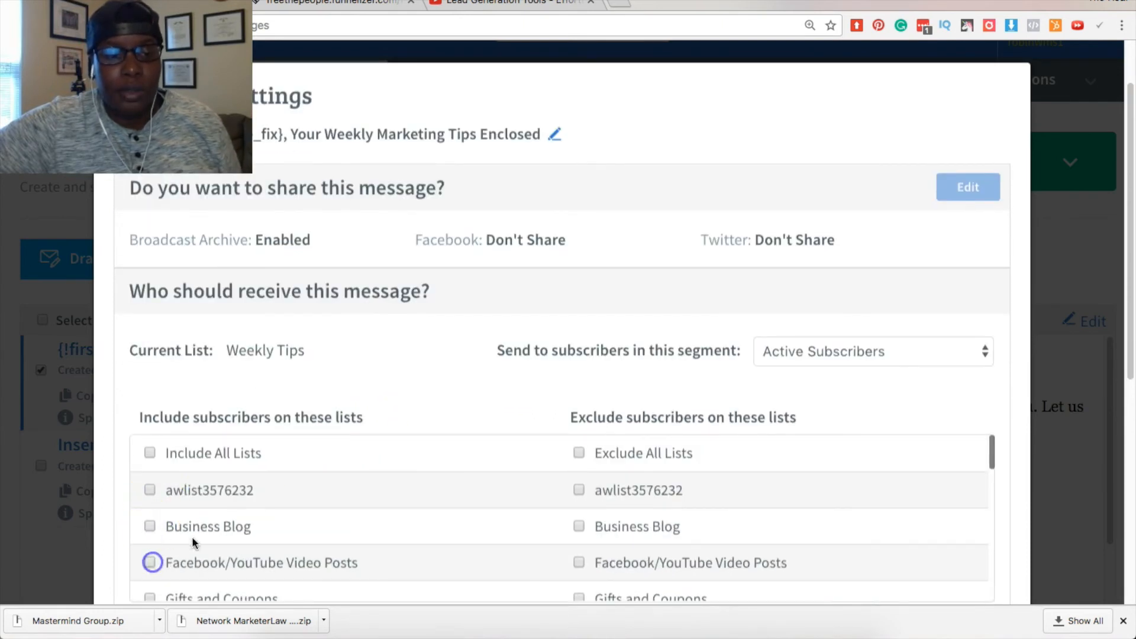
- Review the include and exclude lists, and apply the recipients as the Weekly Tips list's Active Subscribers only
scroll(1130, 362, "down", 3)
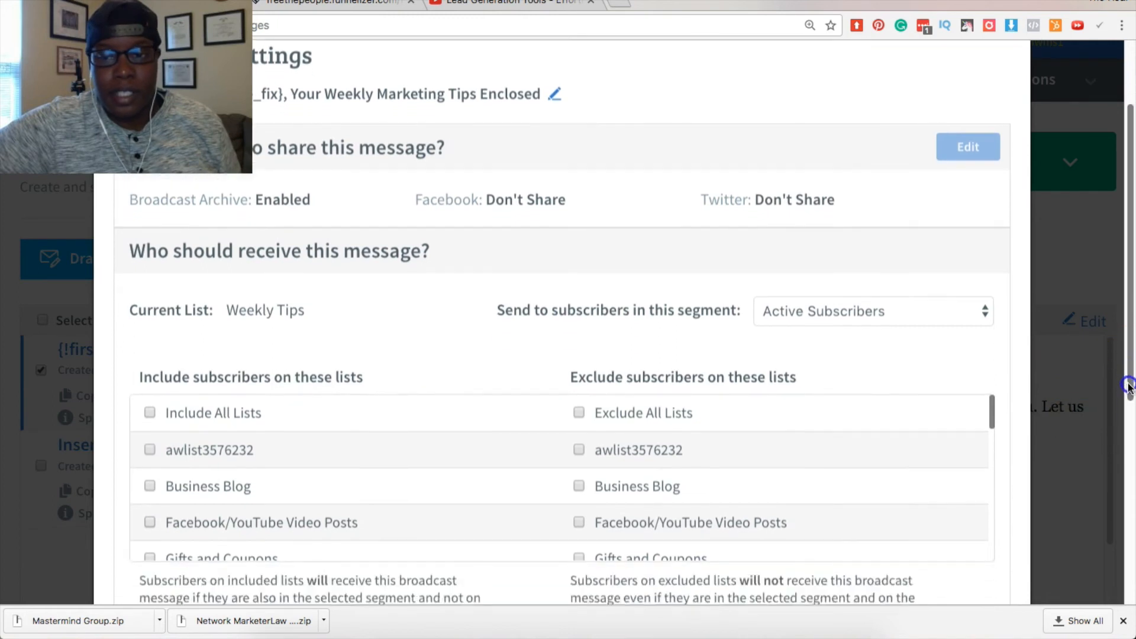
scroll(286, 398, "down", 2)
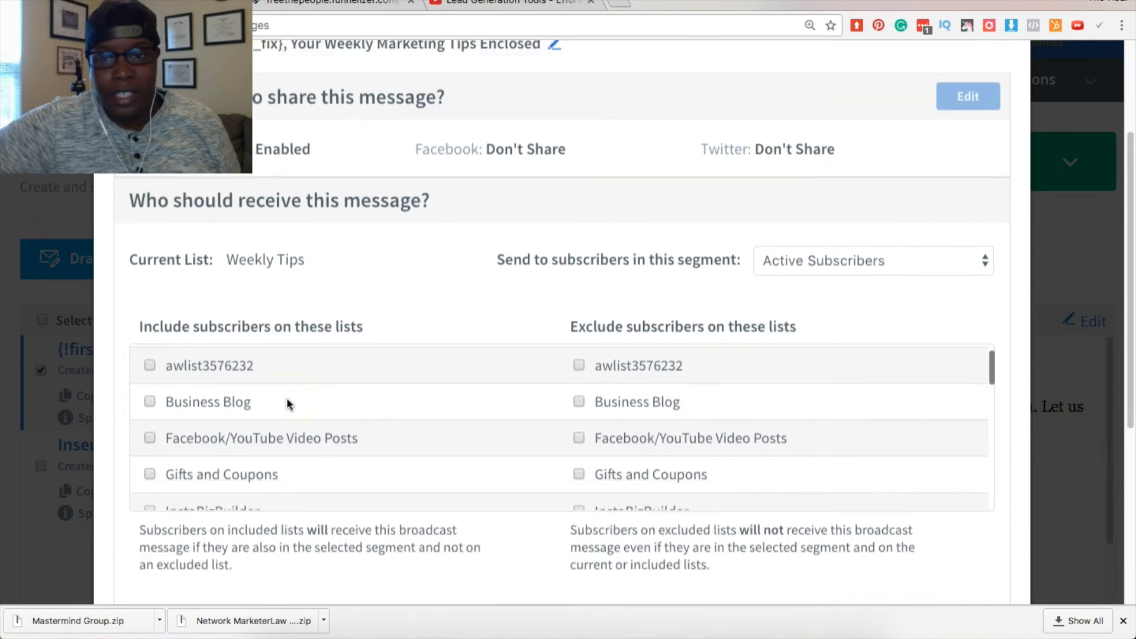
scroll(290, 396, "down", 10)
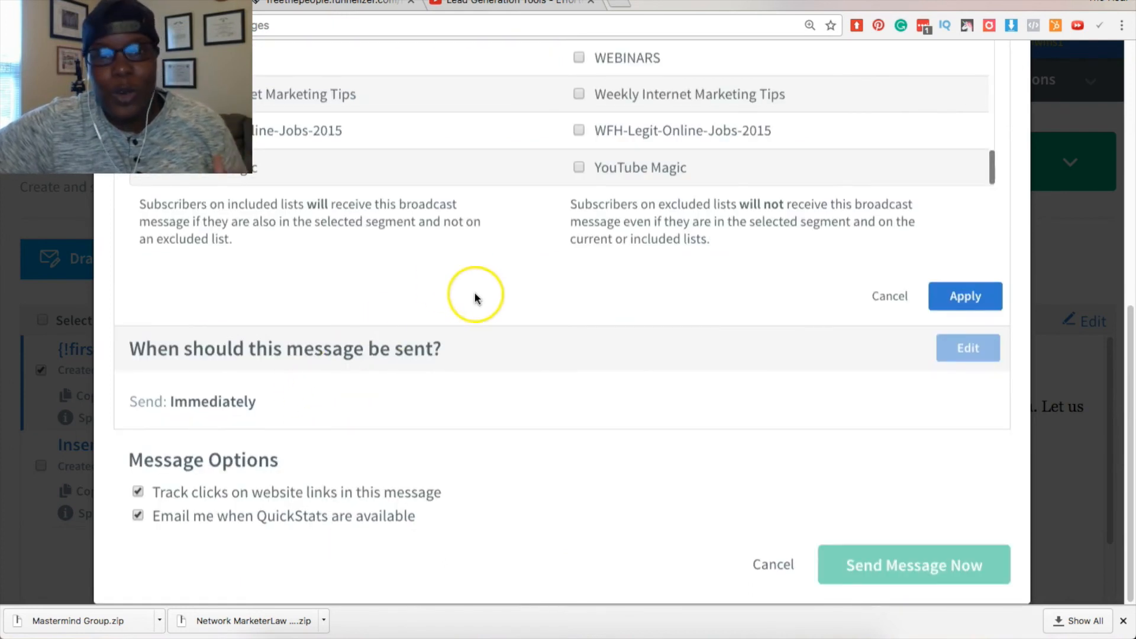
scroll(474, 292, "up", 4)
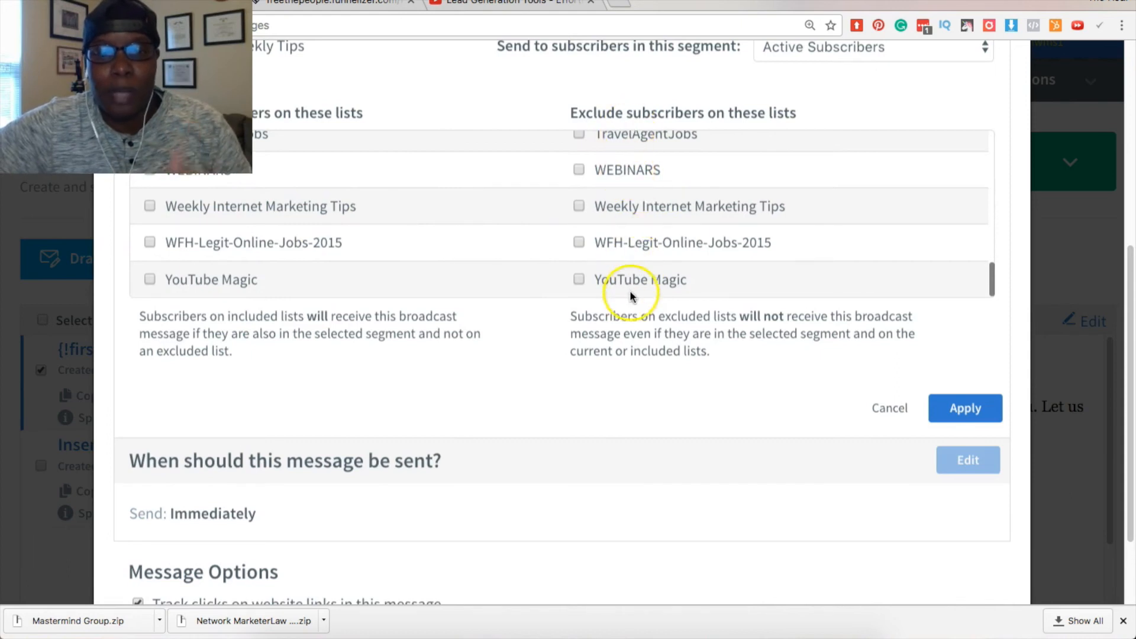
scroll(645, 317, "down", 1)
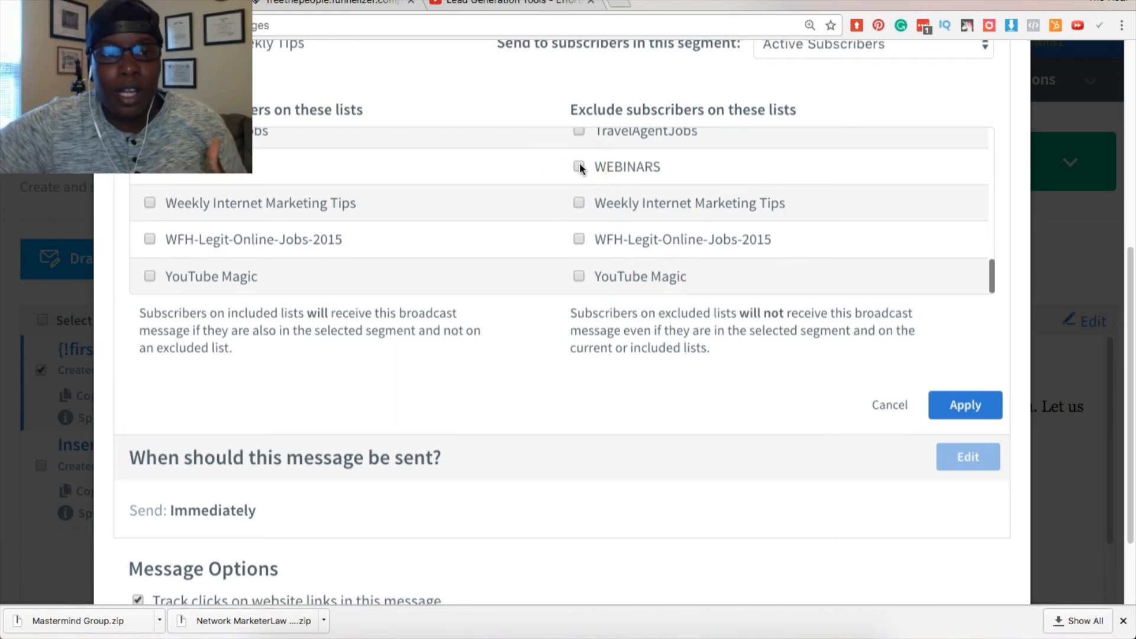
left_click(632, 277)
scroll(615, 266, "down", 3)
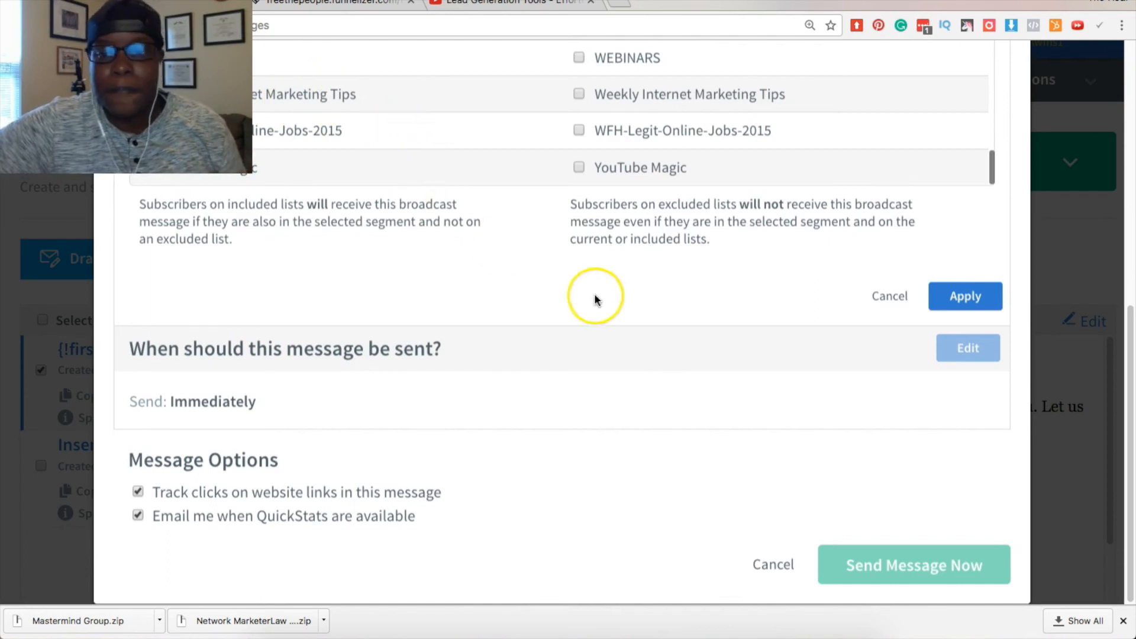
left_click(973, 296)
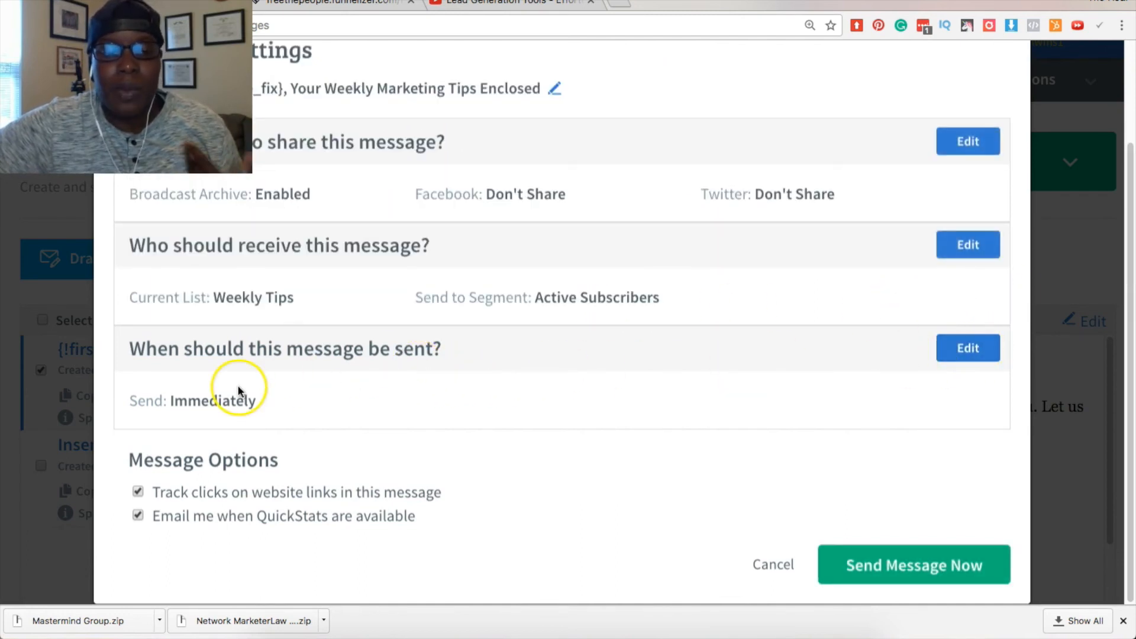
- Examine the broadcast's send time, time zone and calendar options, and leave the broadcast settings without scheduling or sending
left_click(966, 355)
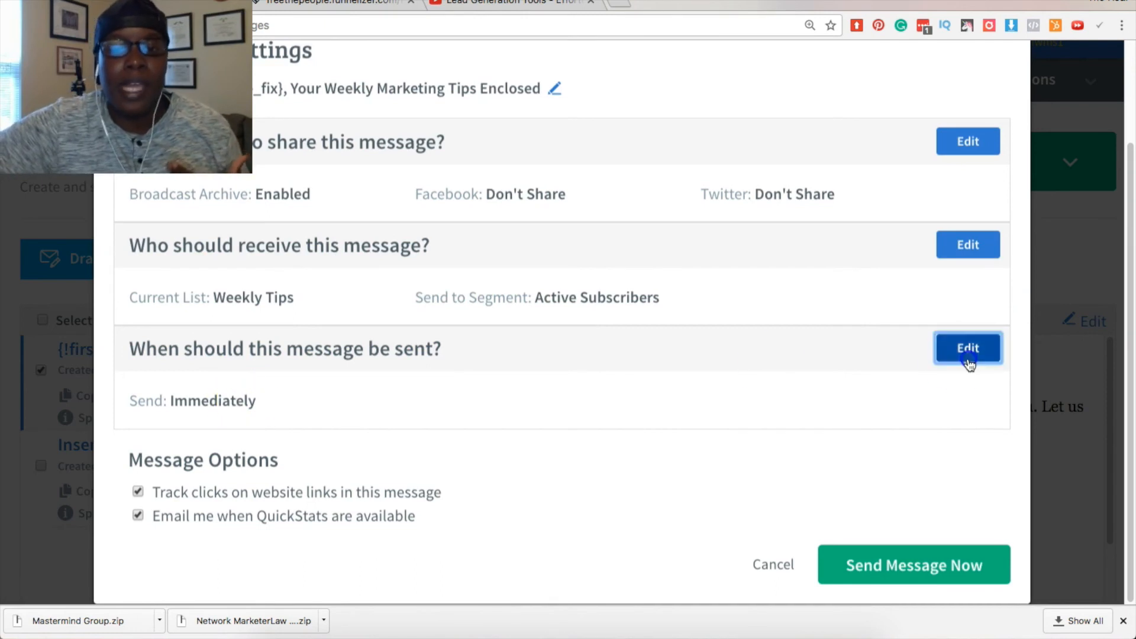
scroll(796, 347, "up", 5)
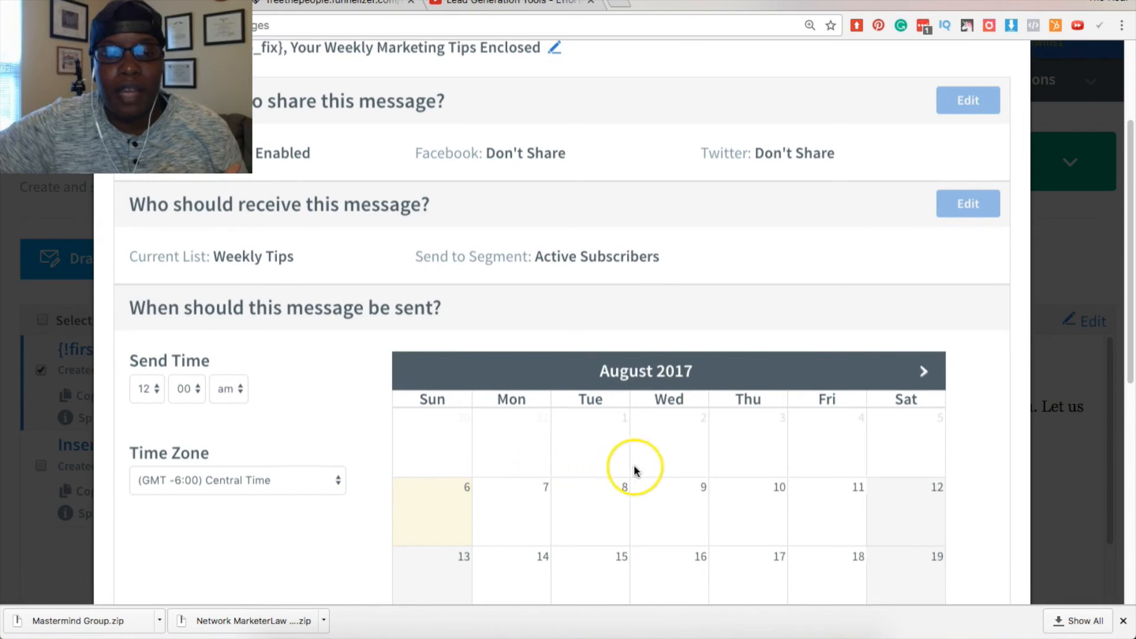
scroll(530, 500, "down", 1)
scroll(531, 500, "down", 8)
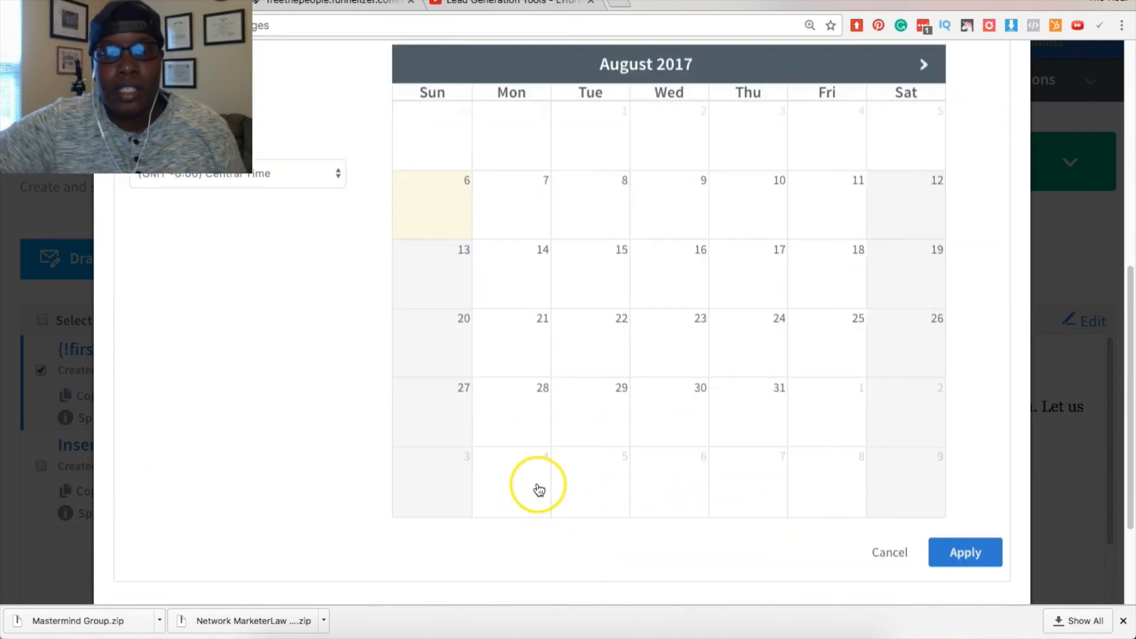
scroll(544, 486, "down", 1)
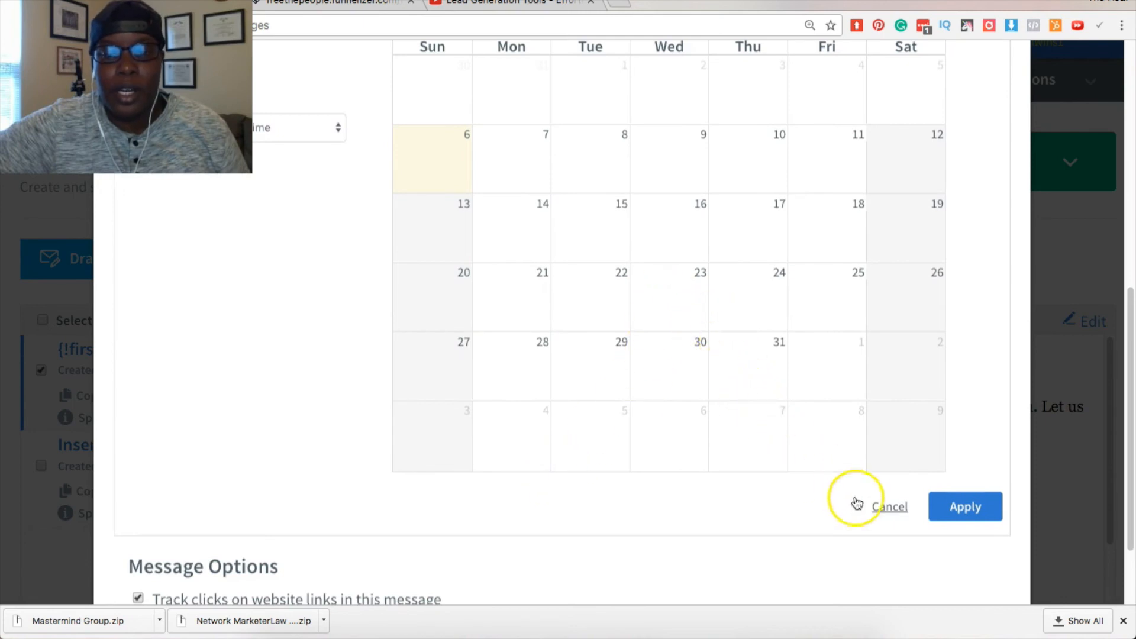
left_click(877, 507)
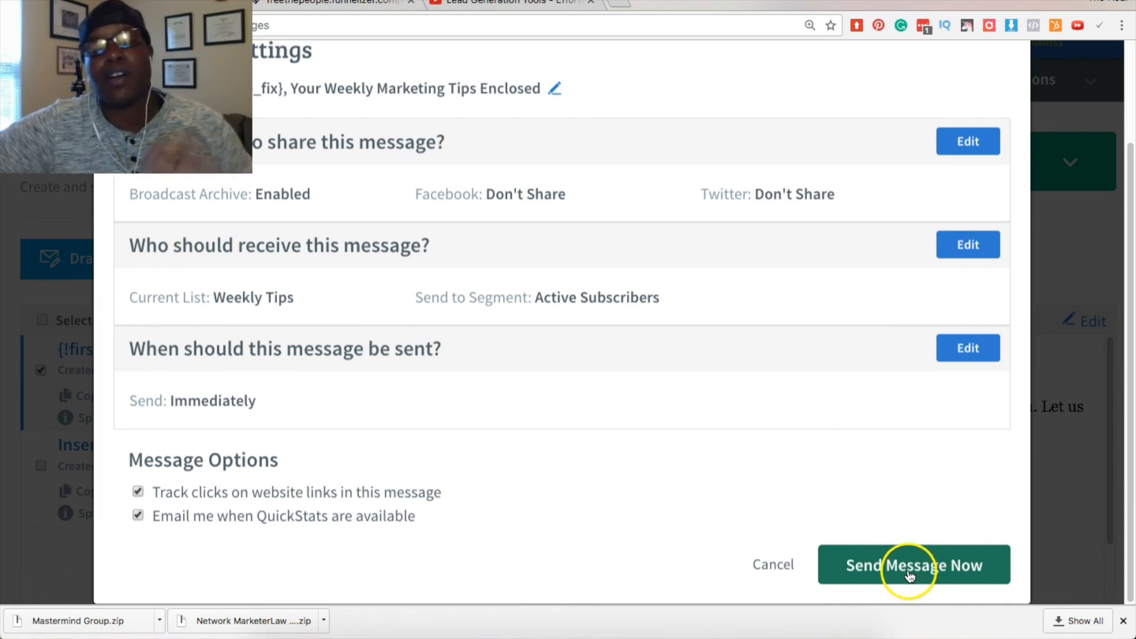
left_click(768, 570)
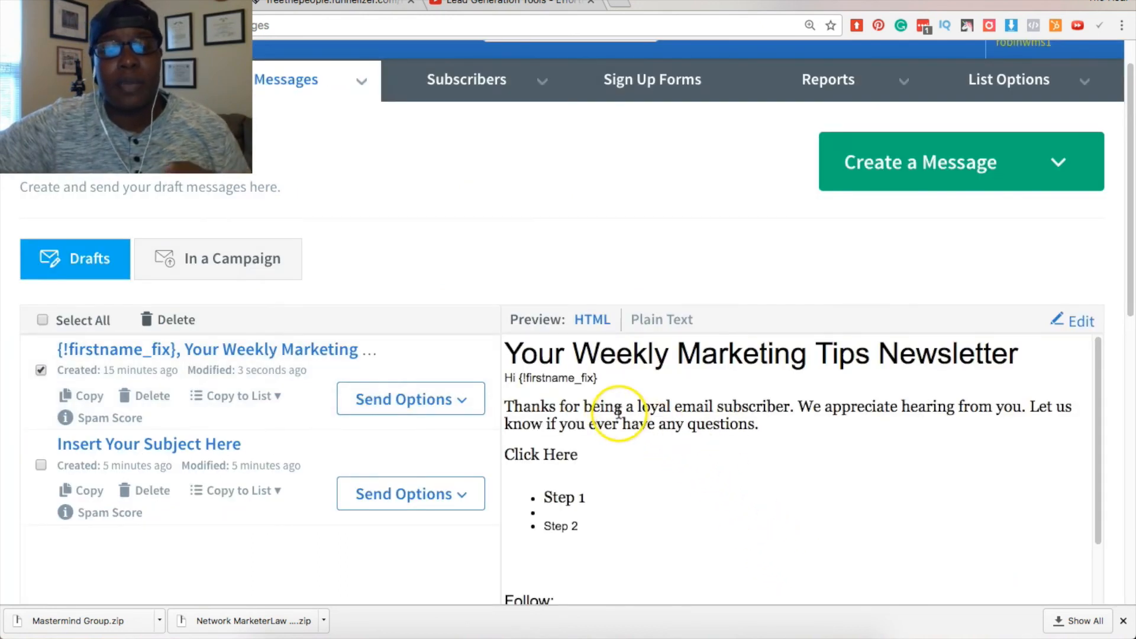